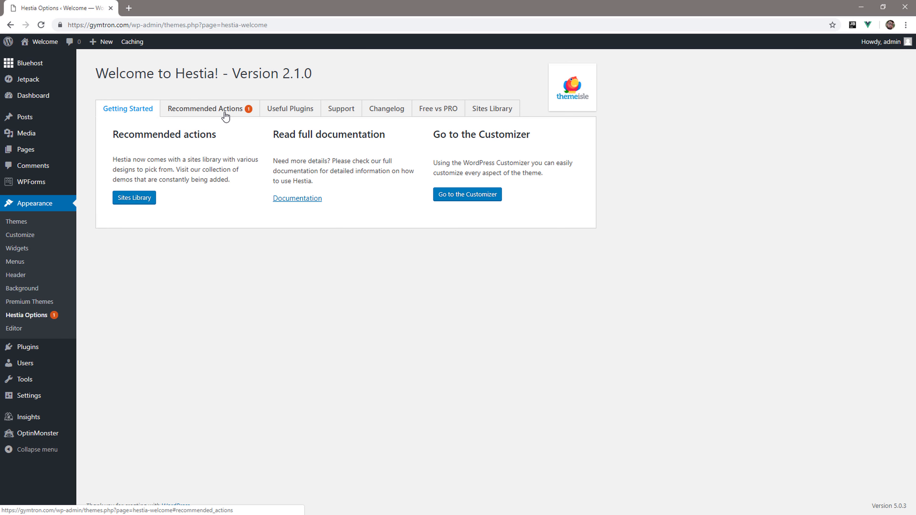
Install and activate the recommended OrbitFox by ThemeIsle companion plugin from Hestia's recommended actions.
left_click(224, 114)
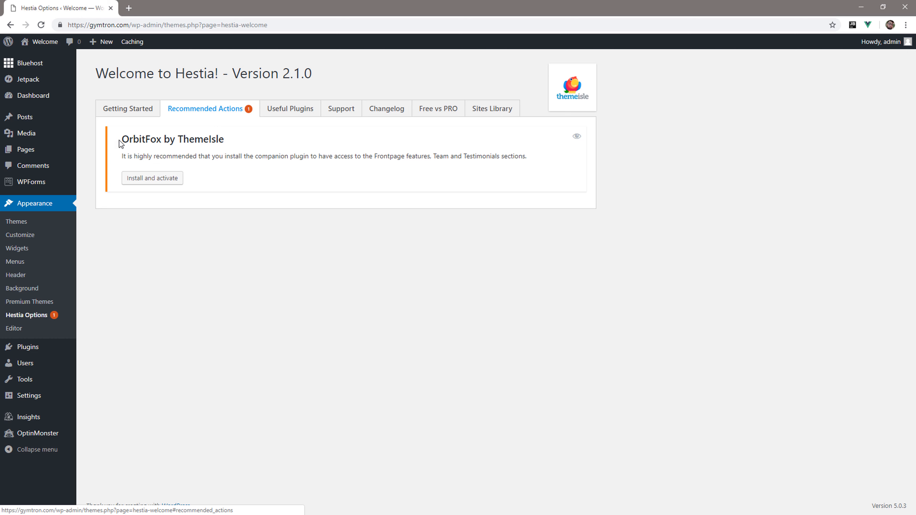
left_click_drag(122, 141, 163, 140)
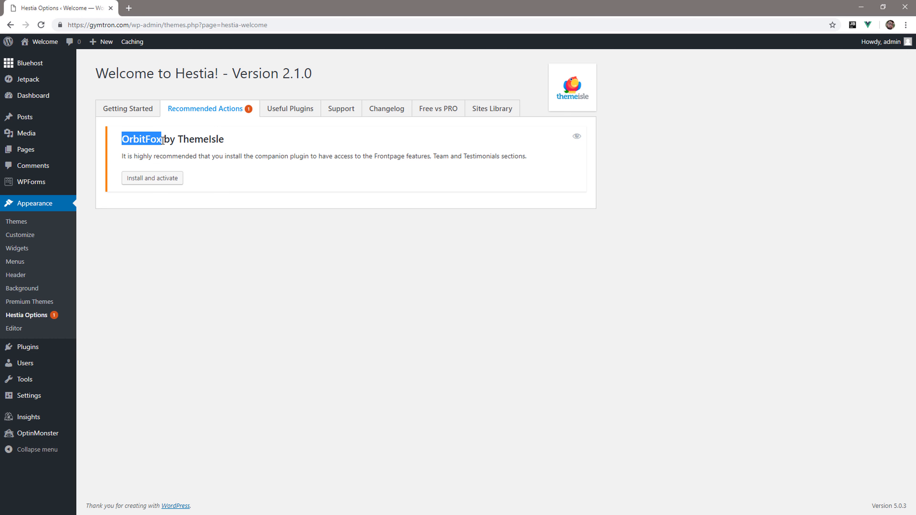
left_click(244, 177)
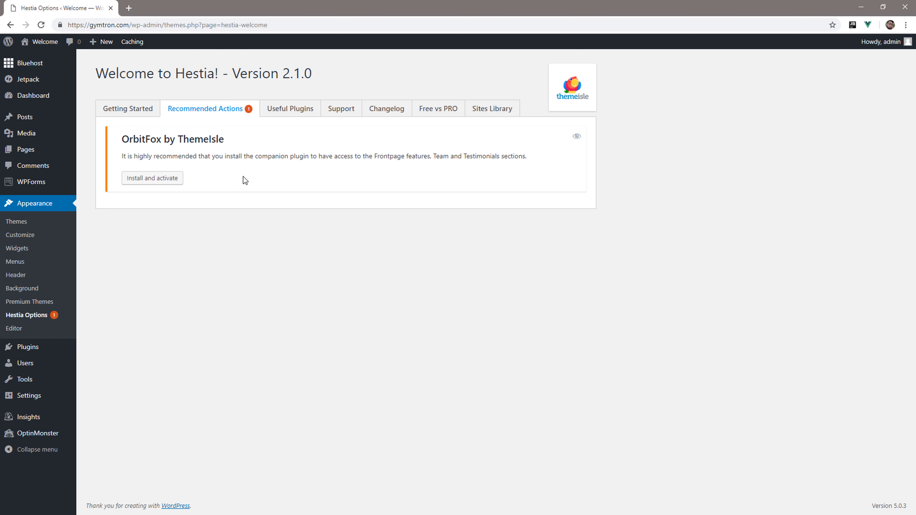
left_click(167, 179)
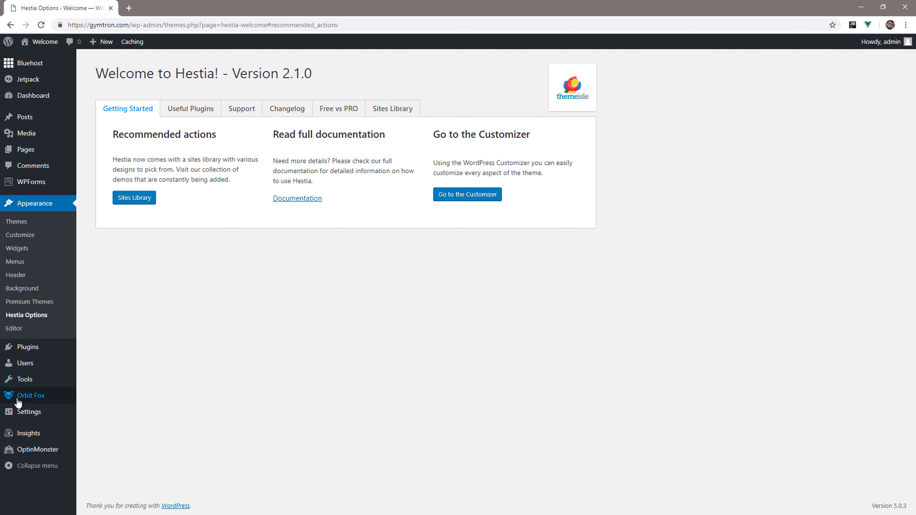
Install and import the Material Homepage template from the Orbit Fox template directory.
mouse_move(36, 400)
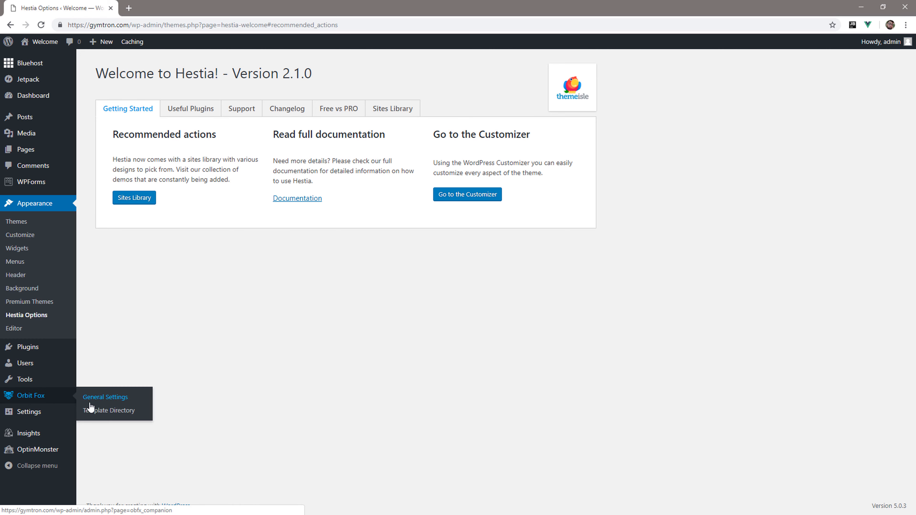
left_click(114, 411)
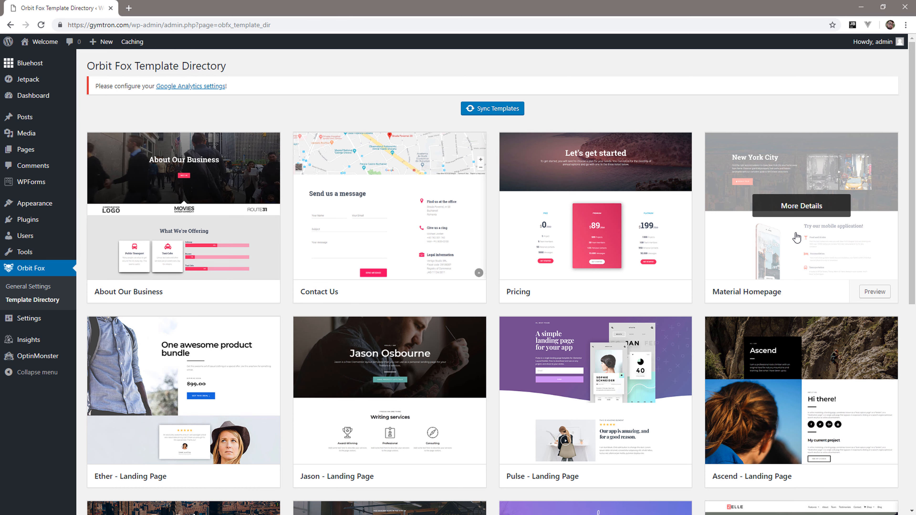
left_click(756, 255)
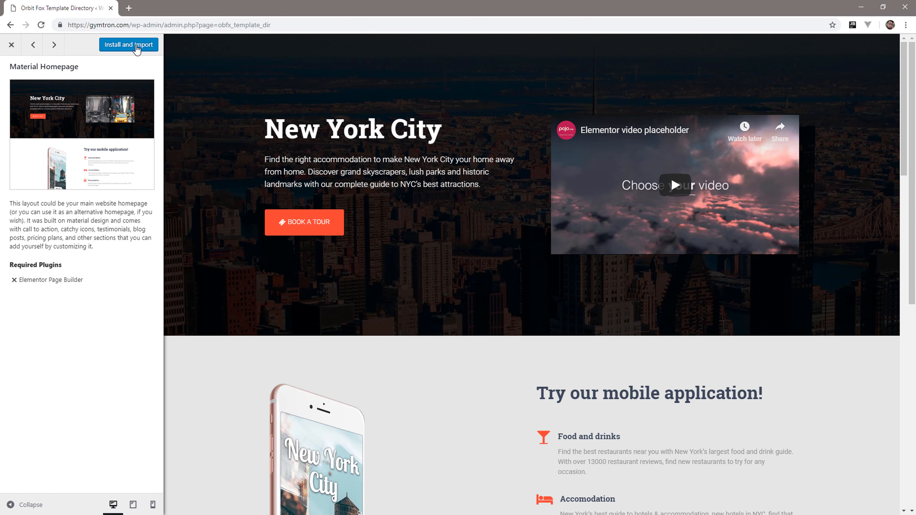
left_click(138, 46)
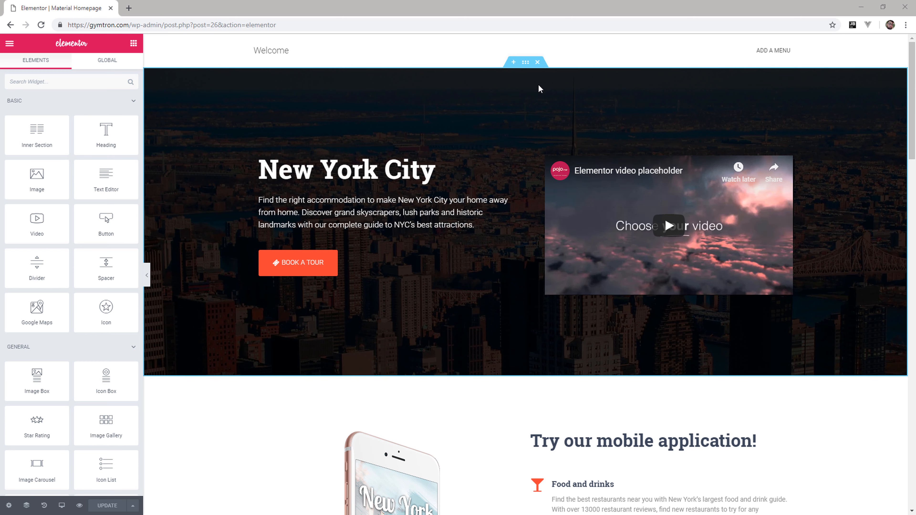
Examine the imported page's first sections and the layout settings of the hero section and its two-column inner section.
left_click(593, 92)
scroll(311, 332, "down", 2)
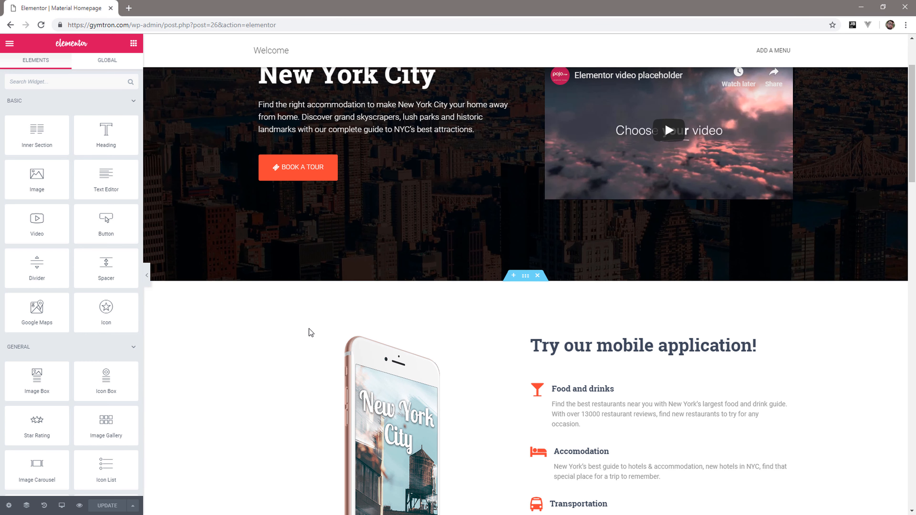
scroll(221, 319, "down", 4)
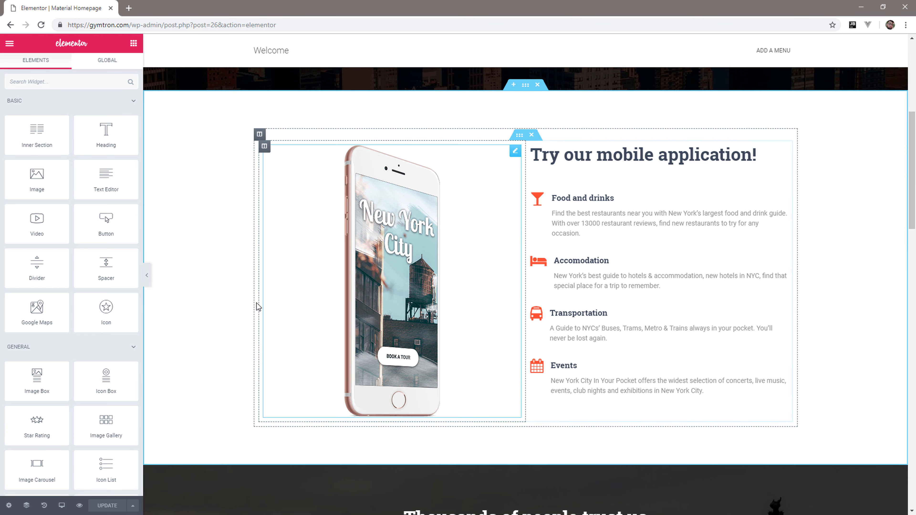
scroll(258, 307, "up", 6)
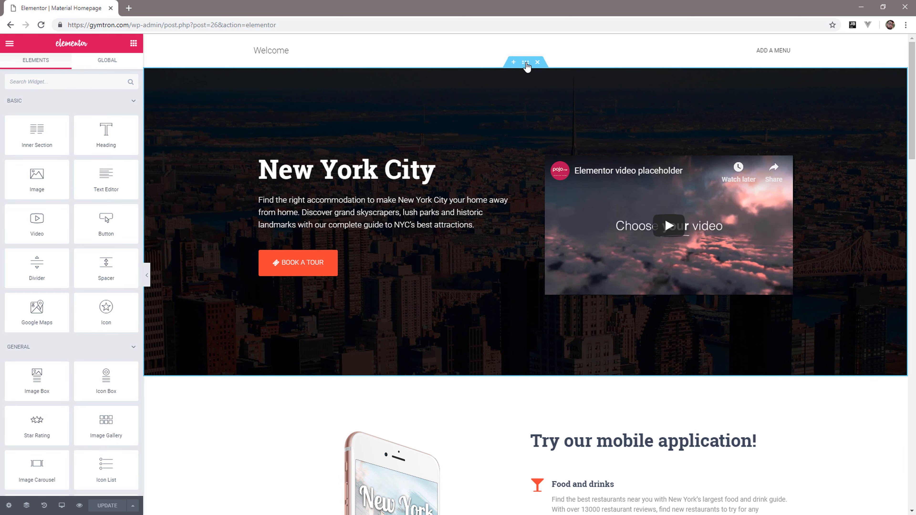
left_click(526, 64)
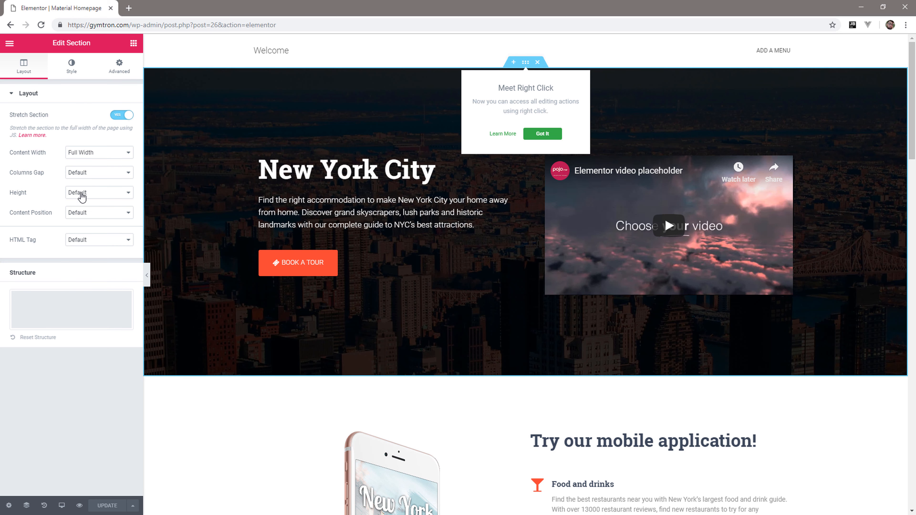
left_click(478, 142)
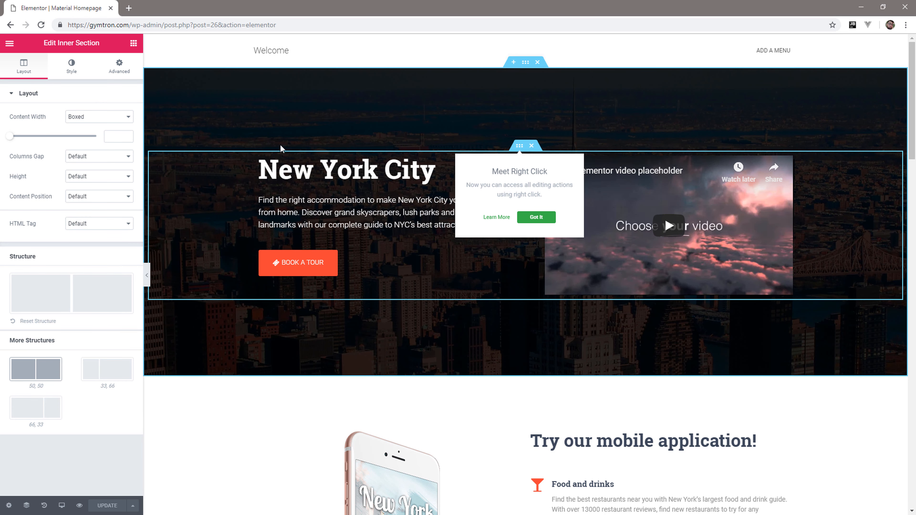
left_click_drag(25, 388, 50, 391)
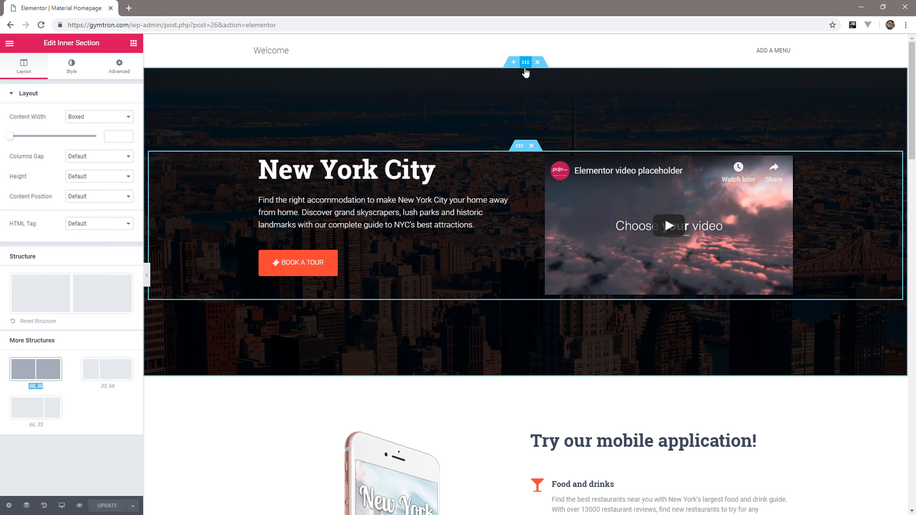
Replace the hero section's background image with an uploaded Home.jpeg from the Gymtron Images folder.
left_click(528, 64)
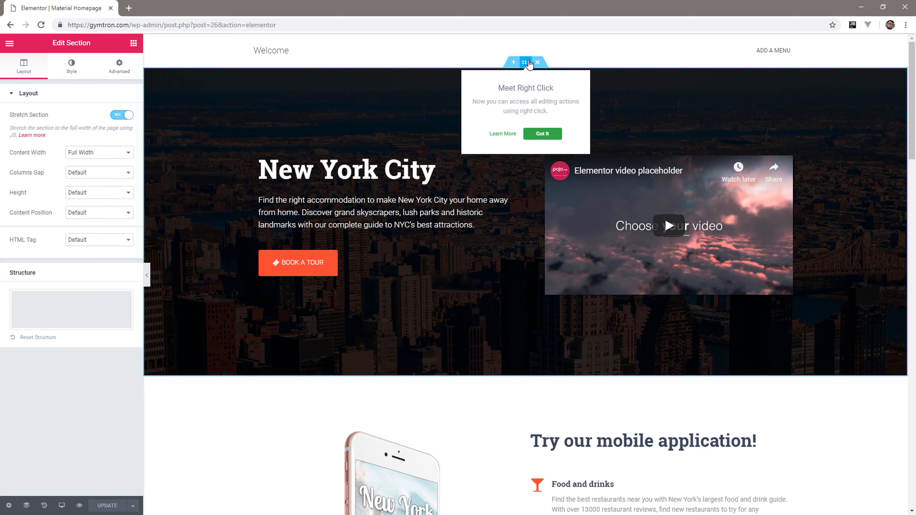
left_click(71, 66)
left_click(72, 220)
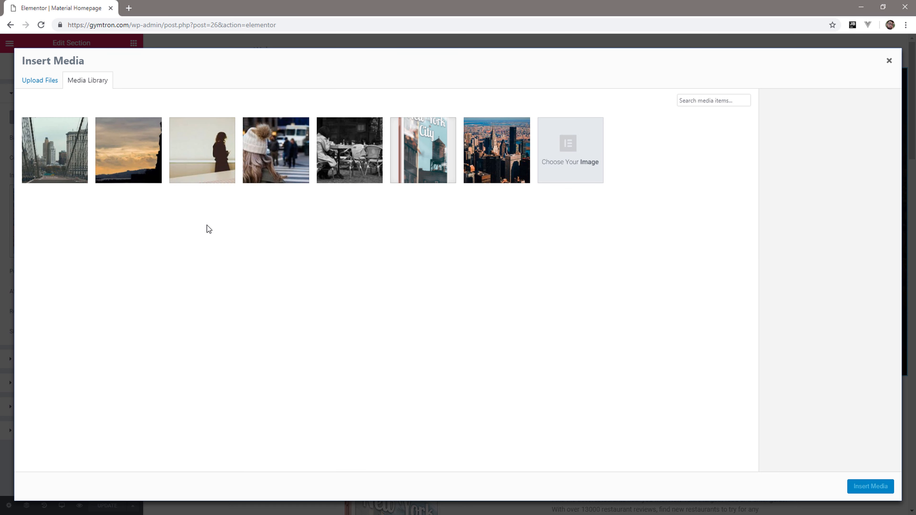
left_click(40, 80)
left_click(458, 251)
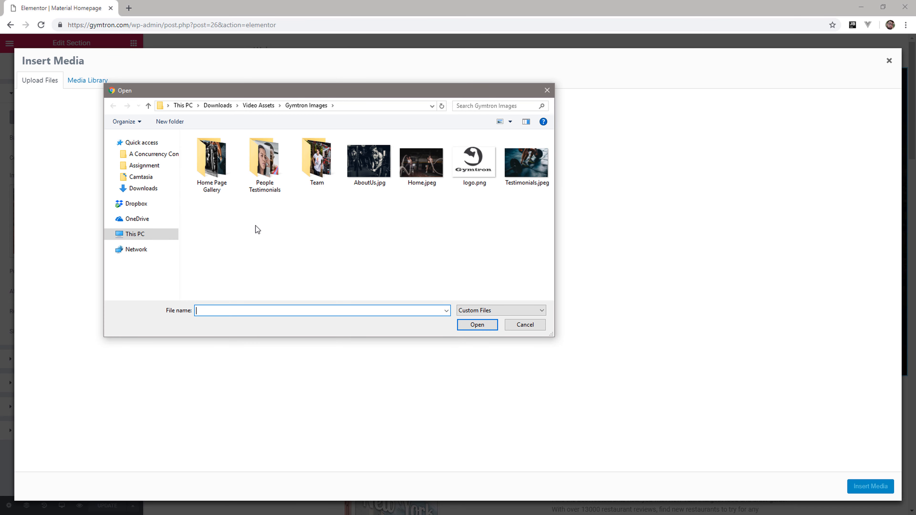
double_click(422, 166)
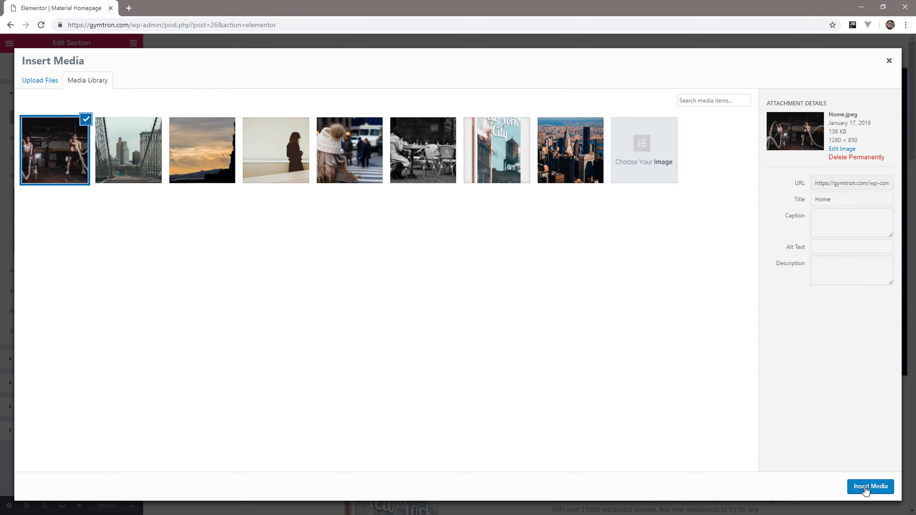
left_click(852, 487)
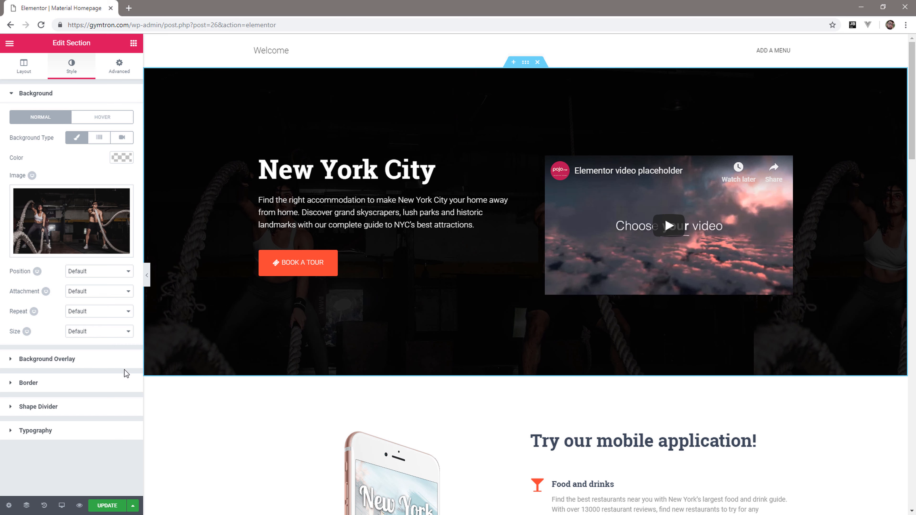
Set the hero section's background overlay opacity to 0.43 and delete the column containing the placeholder video.
left_click(102, 366)
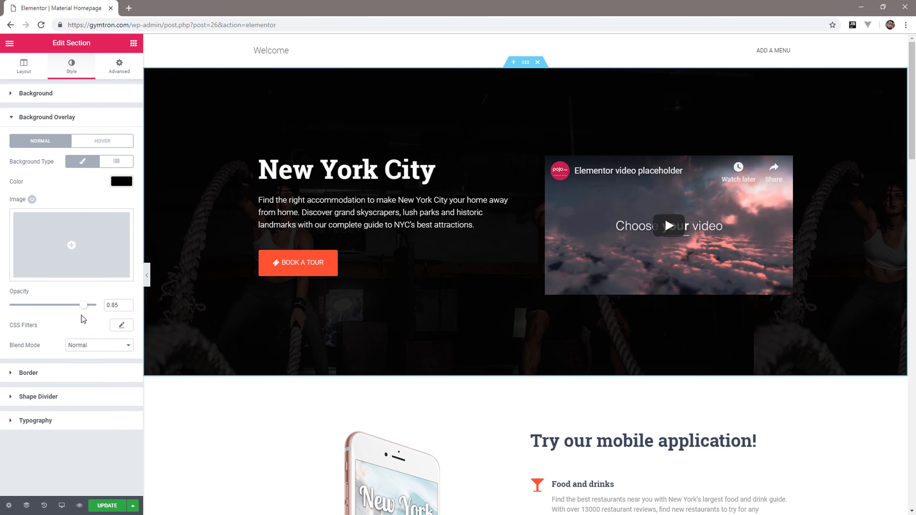
left_click_drag(86, 307, 50, 309)
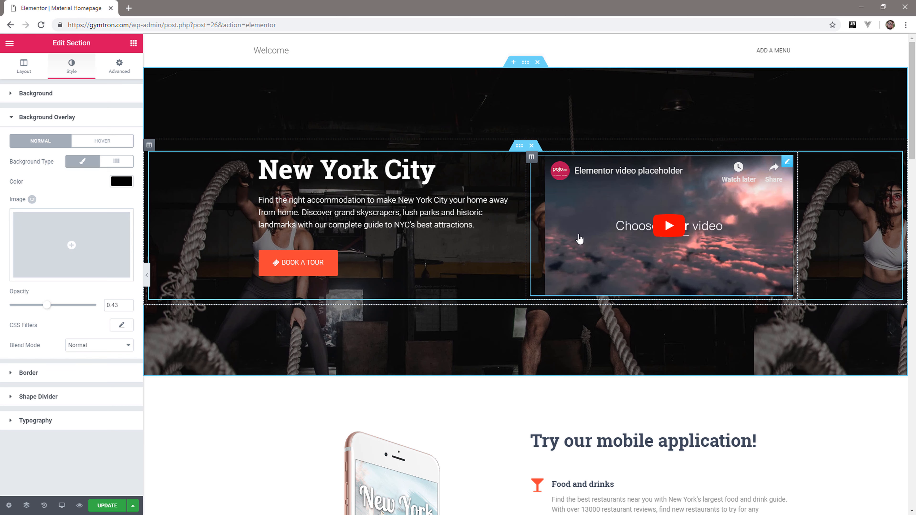
right_click(533, 163)
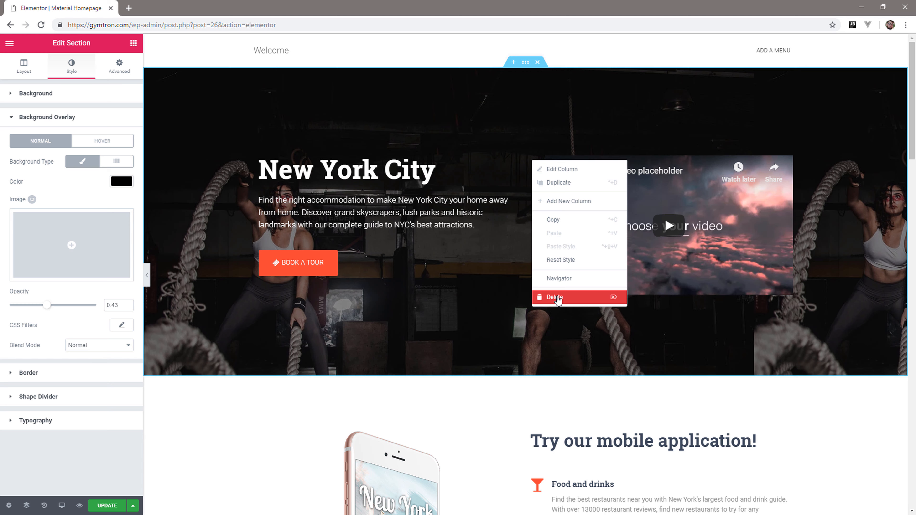
left_click(556, 298)
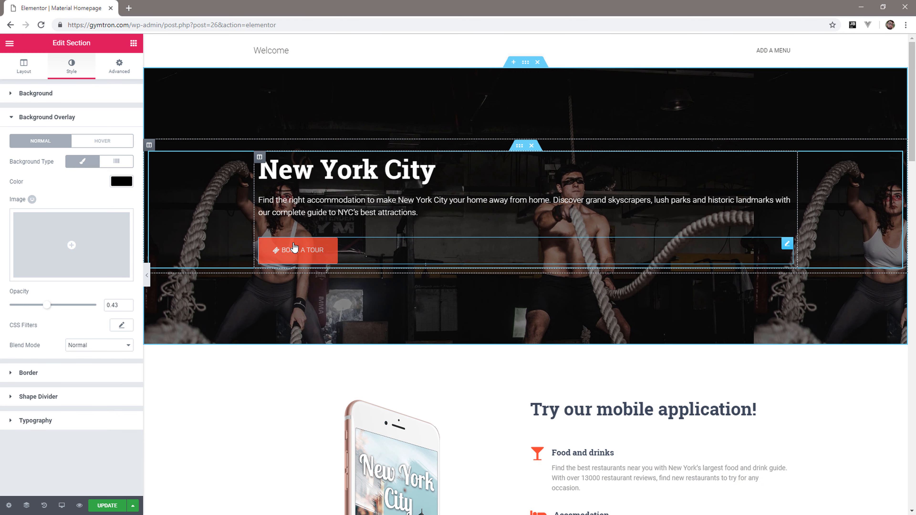
Change the hero button's text to "Become A Member" and its icon to thumbs-o-up.
left_click(327, 250)
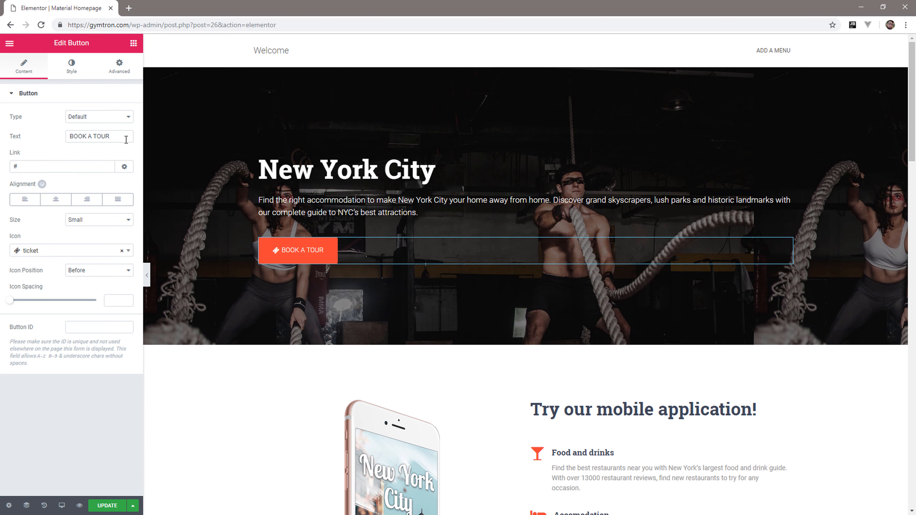
left_click_drag(127, 139, 70, 138)
type("Become A ")
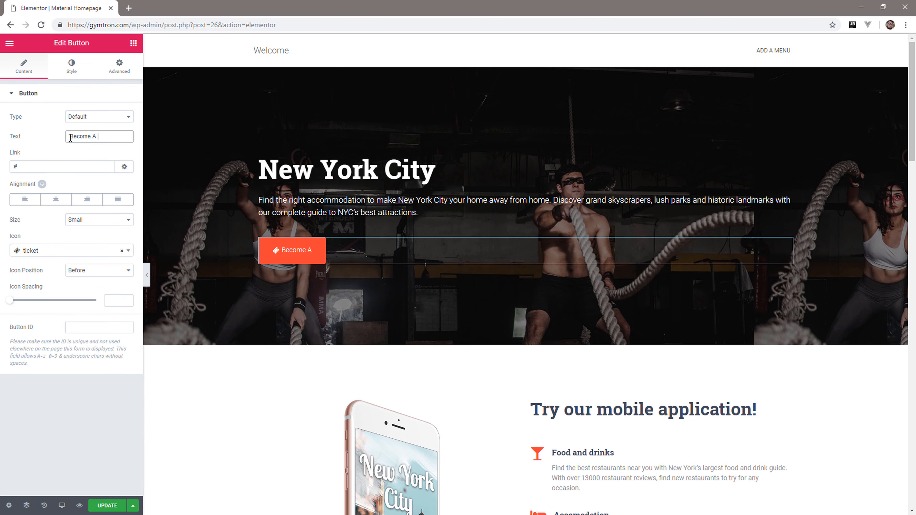
type("Member")
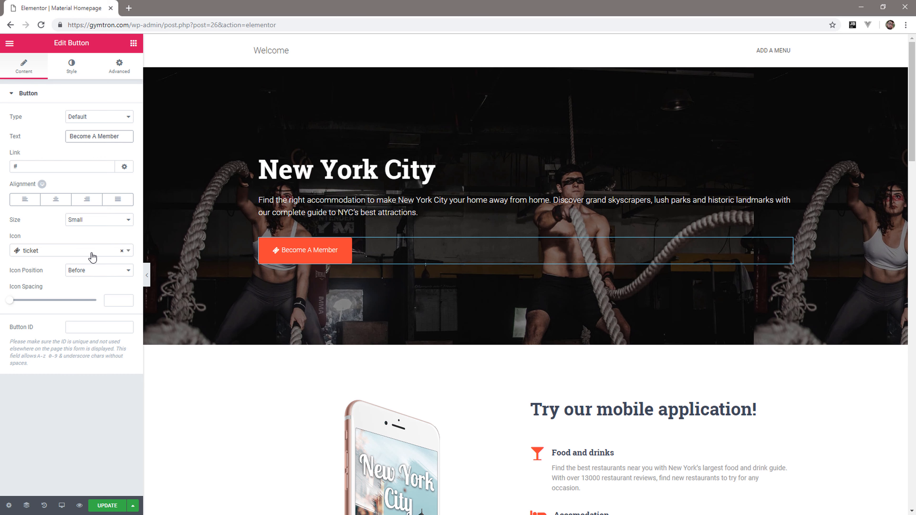
left_click(103, 253)
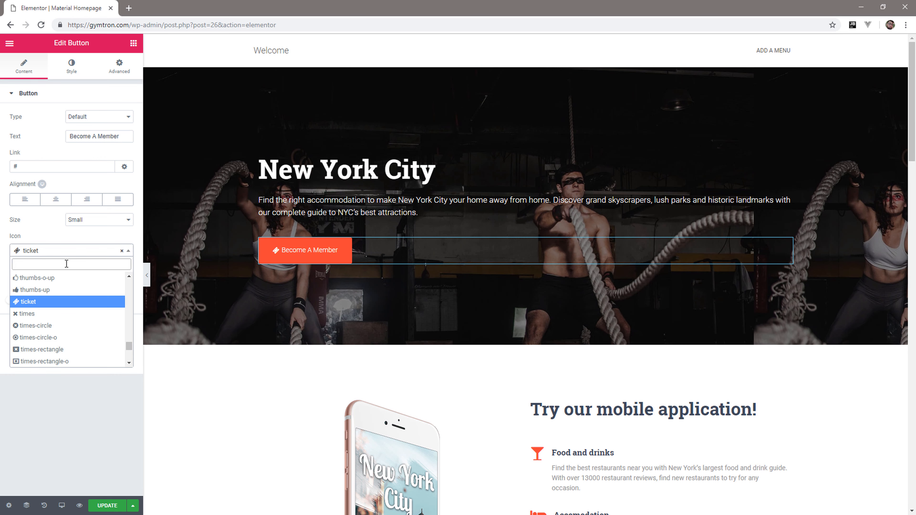
left_click(57, 278)
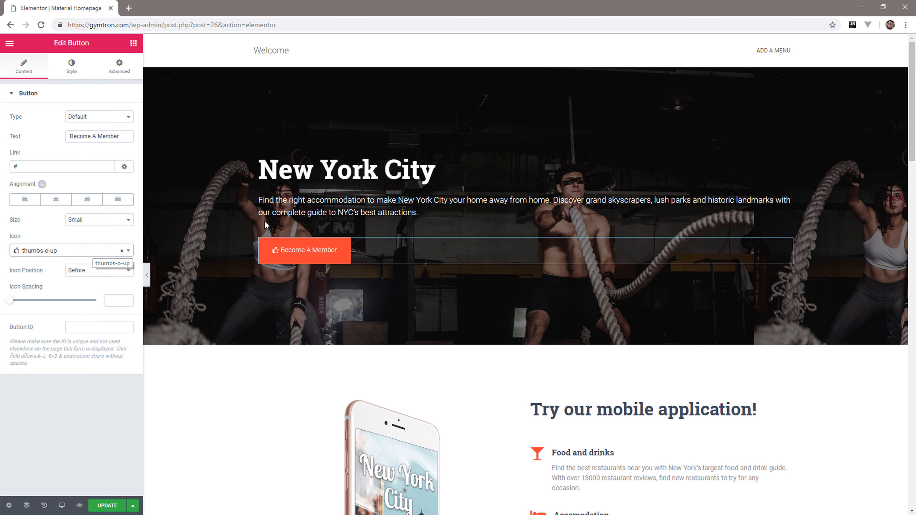
Replace the hero section's main heading text with "Gymtron".
left_click(467, 163)
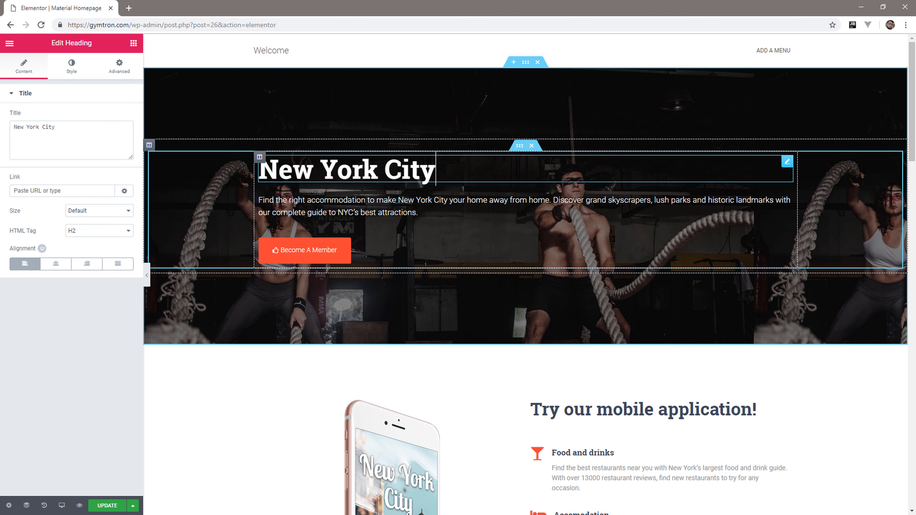
left_click_drag(63, 126, 12, 126)
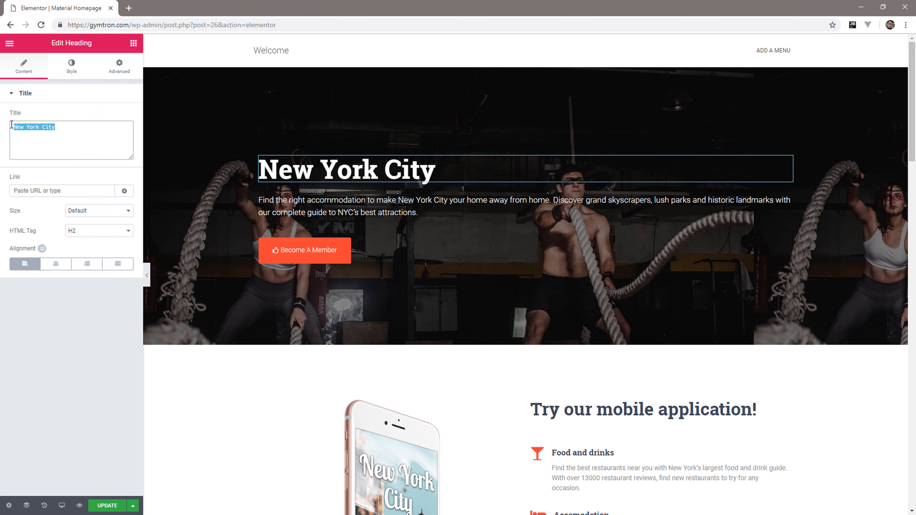
type("Gymtron")
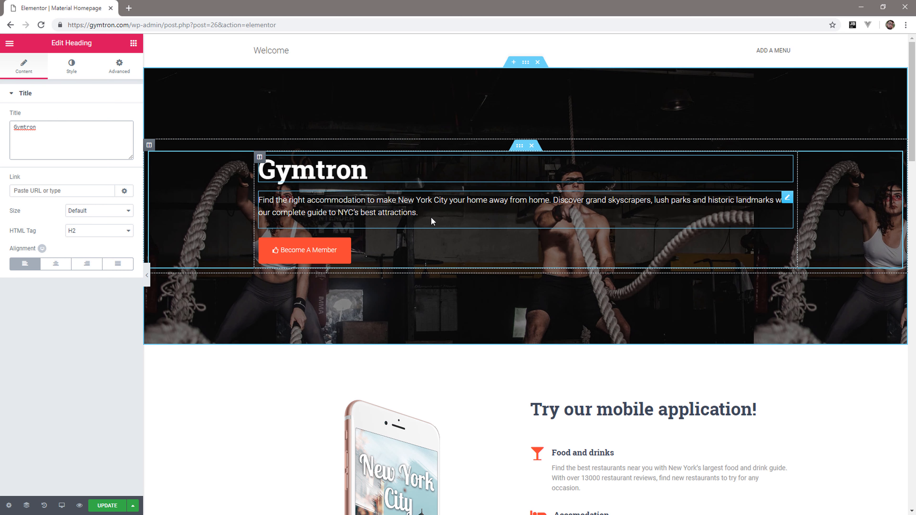
Replace the description below the Gymtron heading with the copied "Lorem ipsum dolor sit amet" placeholder paragraph.
left_click(434, 221)
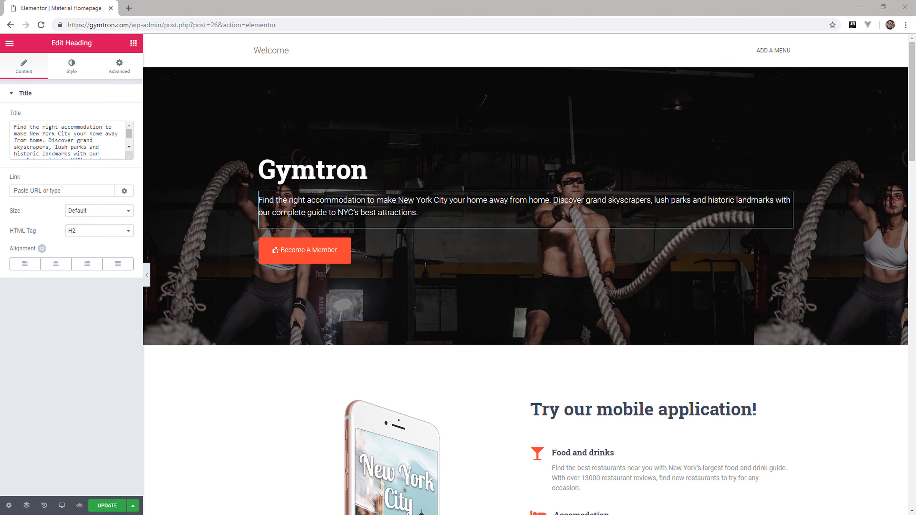
left_click(119, 151)
key("ctrl+a")
type("Lorem ipsum dolor sit amet, consectetur adipiscing elit. Nullam vel sem turpis. Maecenas lacus enim, iaculis in fringilla eget, efficitur quis lorem. Nullam elit est, ultricies nec massa in, feugiat pulvinar risus. Nulla eu varius ante. Fusce sed dolor ut neque porttitor egestas in ac odio.")
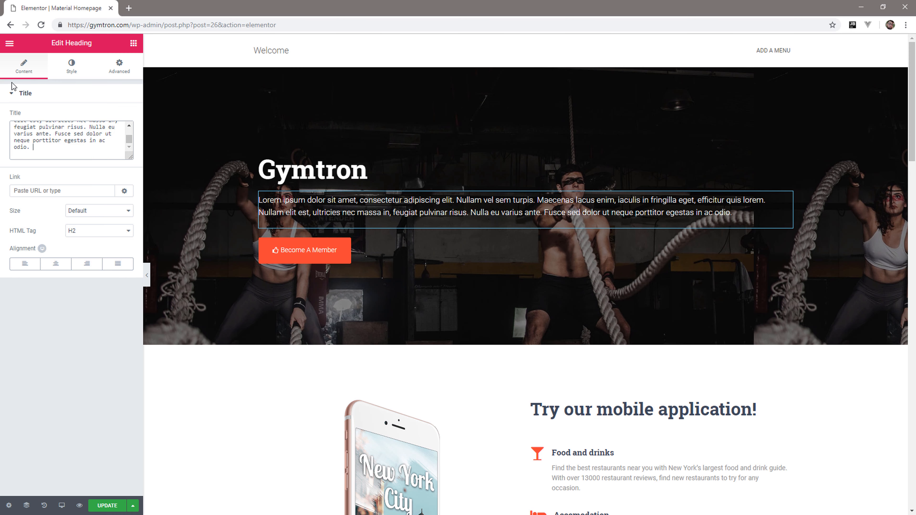
Set the icon position of the "Become A Member" button to After.
left_click(382, 261)
scroll(490, 298, "down", 5)
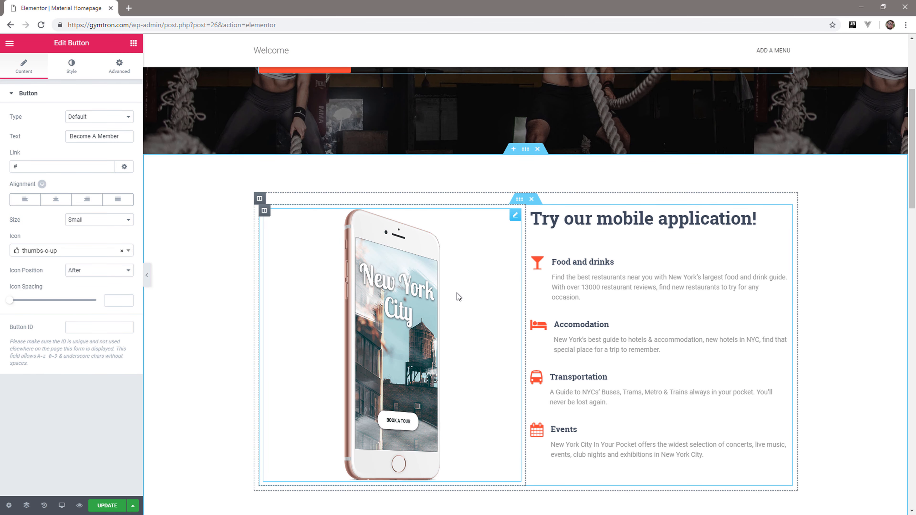
scroll(457, 293, "down", 2)
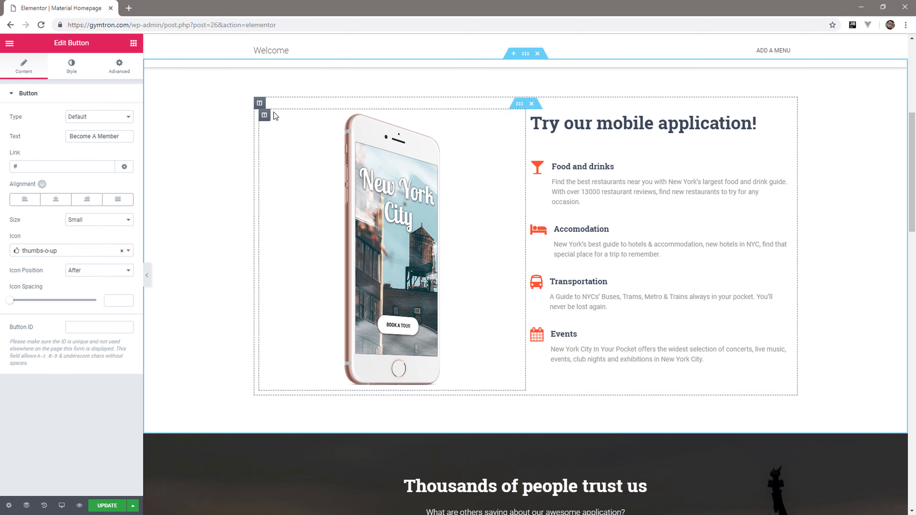
Delete the column containing the phone mockup image from the mobile application section.
right_click(269, 117)
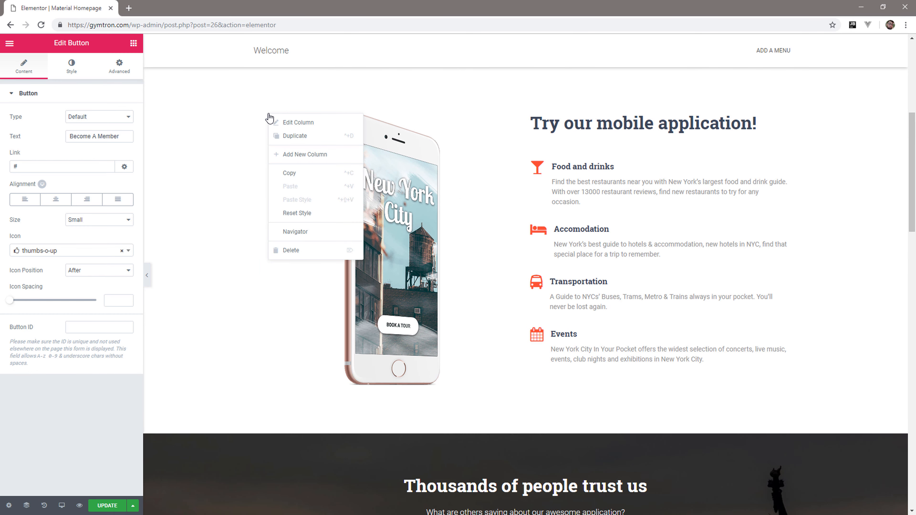
left_click(335, 250)
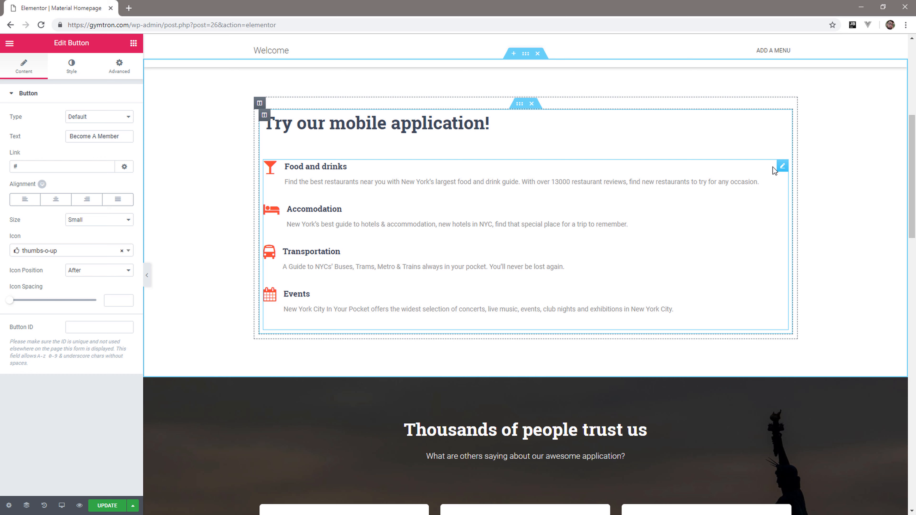
Arrange the services list in 4 columns with the icons positioned on top of the text.
left_click(782, 168)
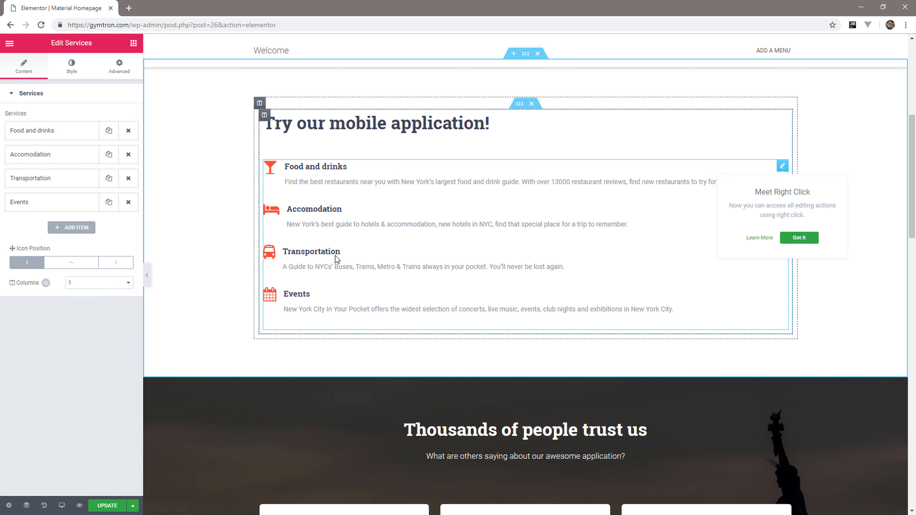
left_click(126, 283)
left_click(109, 316)
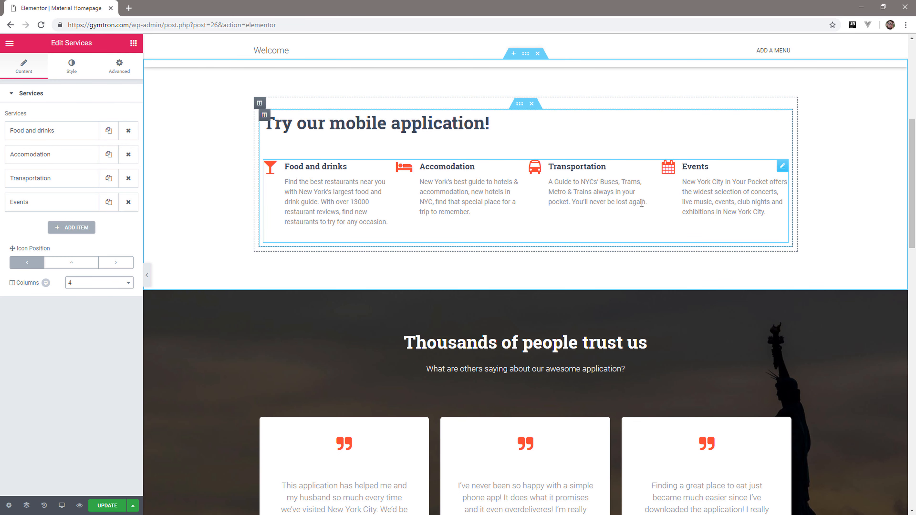
scroll(639, 204, "up", 2)
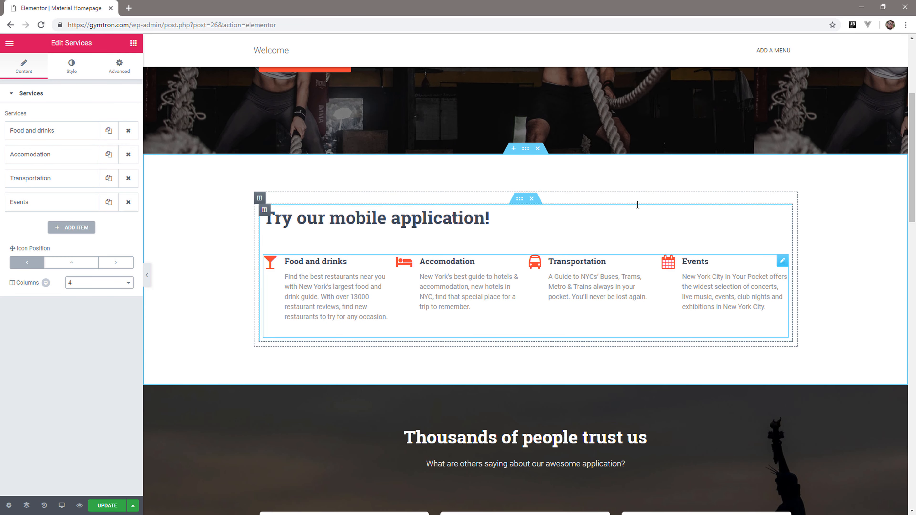
left_click(75, 268)
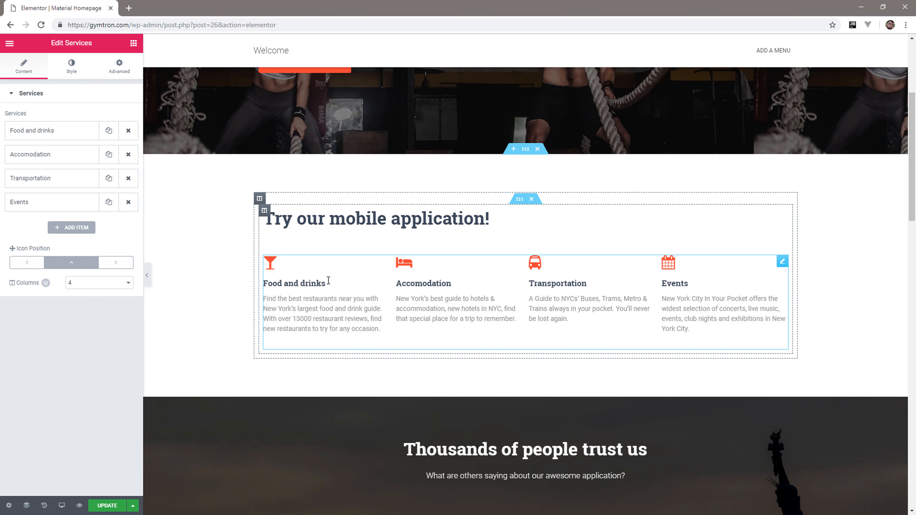
Enlarge the icons in the services list and centre-align its content.
left_click(74, 75)
left_click_drag(16, 157, 25, 160)
left_click(28, 184)
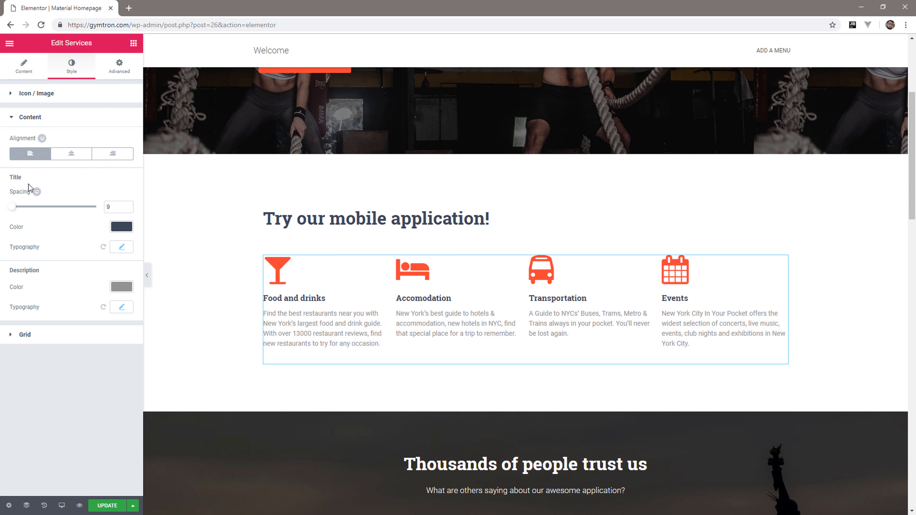
left_click(80, 159)
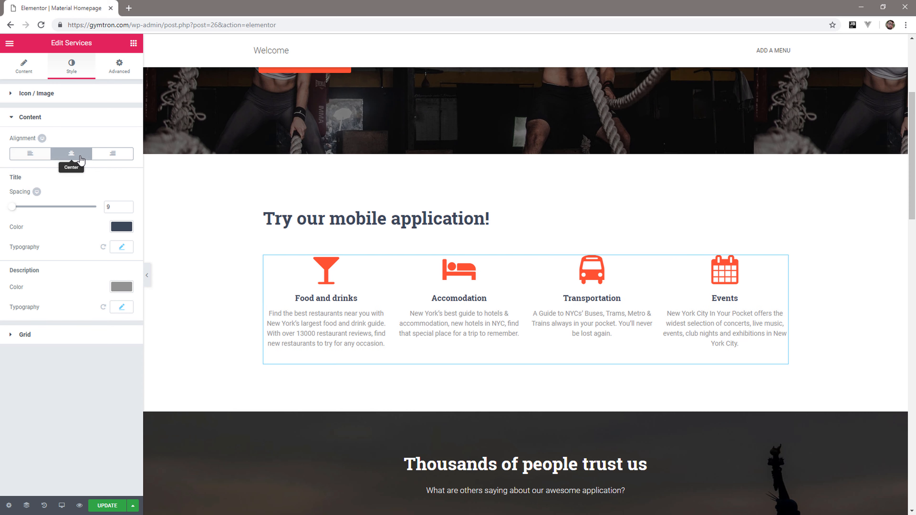
Centre the "Try our mobile application!" heading and replace its text with "Start training today!".
left_click(394, 217)
left_click(64, 266)
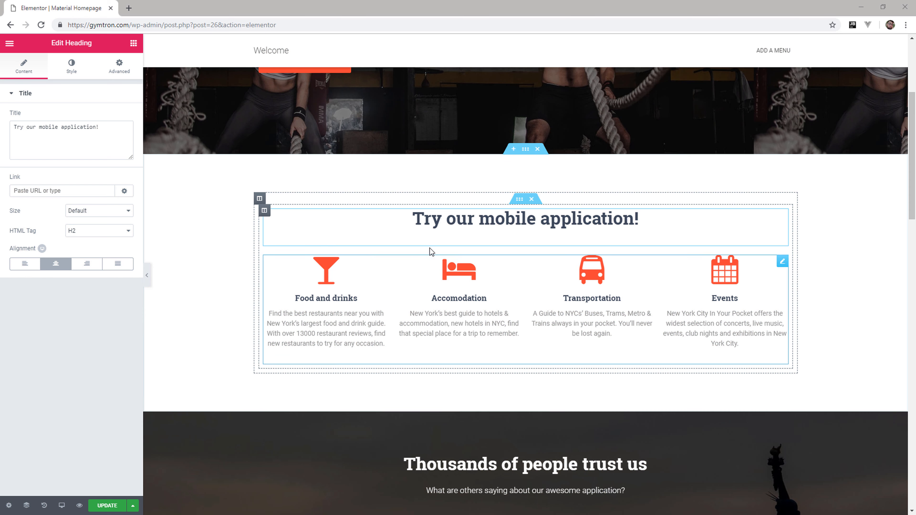
left_click(71, 129)
key("ctrl+a")
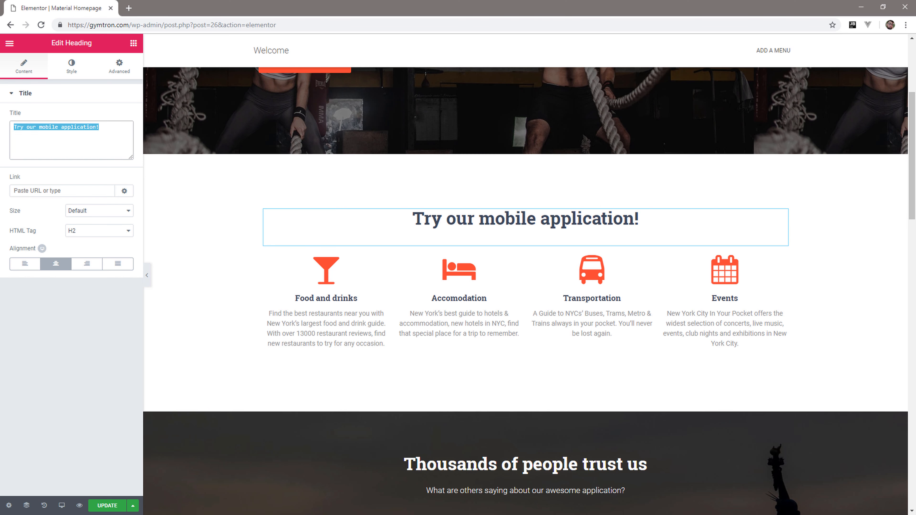
type("Start training today!")
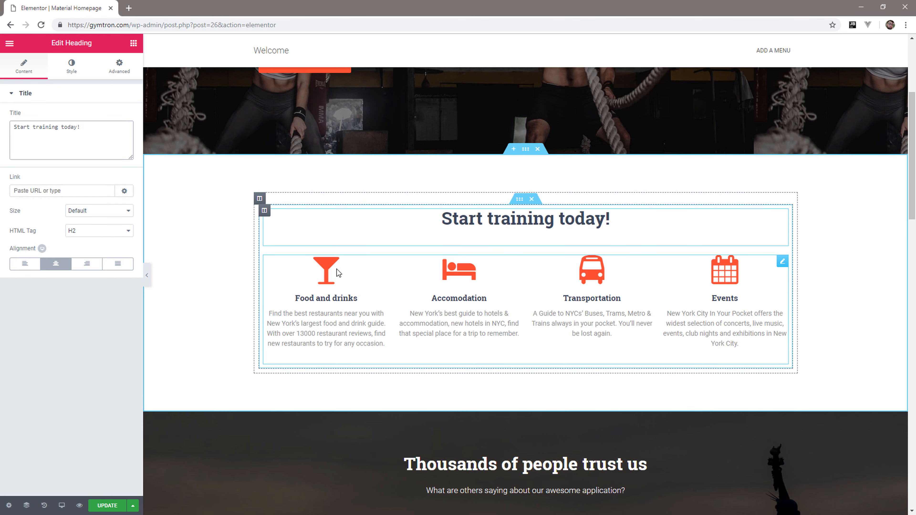
Rename the "Food and drinks" service to "Get Stronger".
left_click(317, 297)
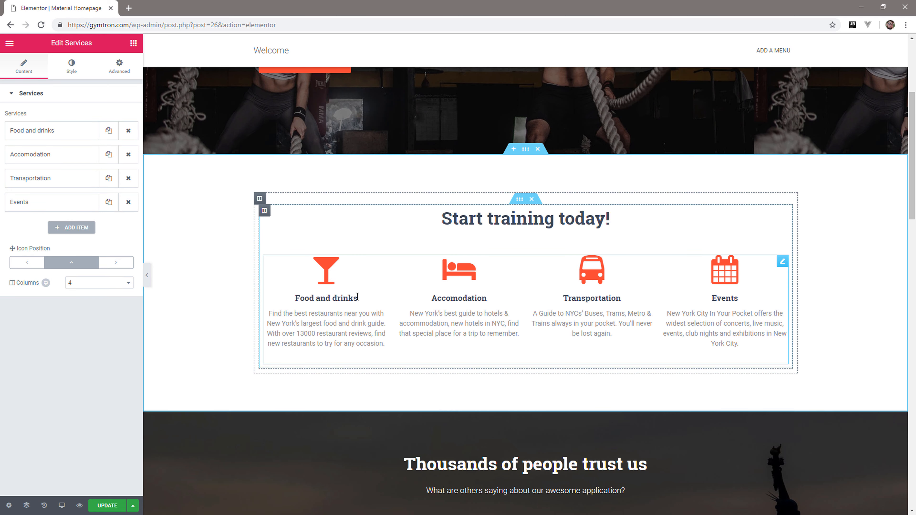
left_click(64, 139)
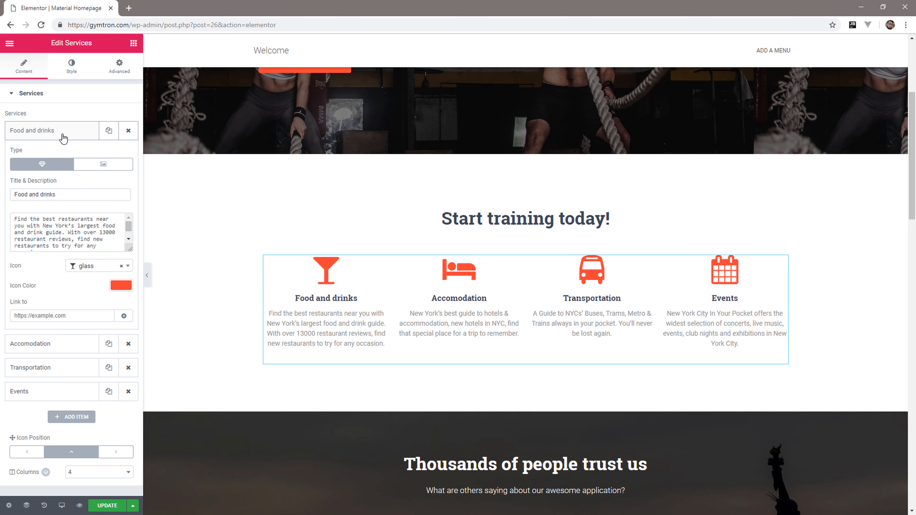
left_click_drag(59, 195, 7, 198)
type("Get ")
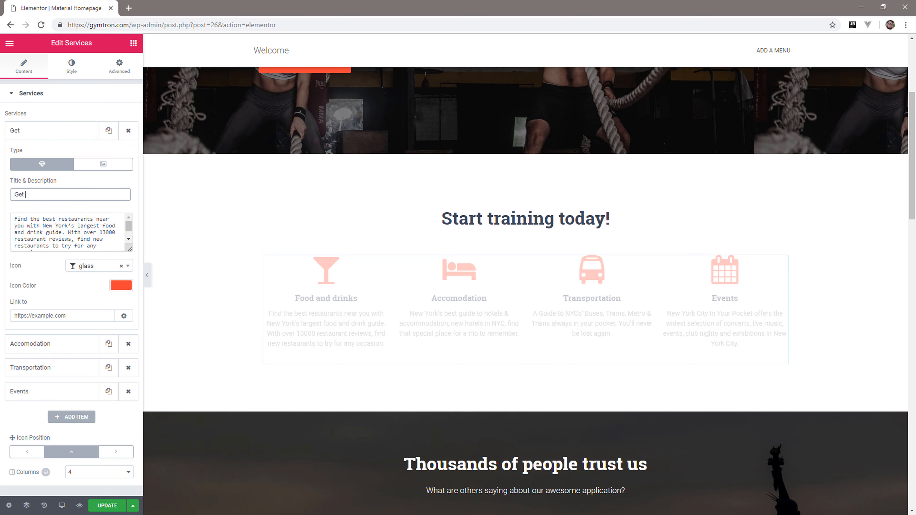
type("Stronger")
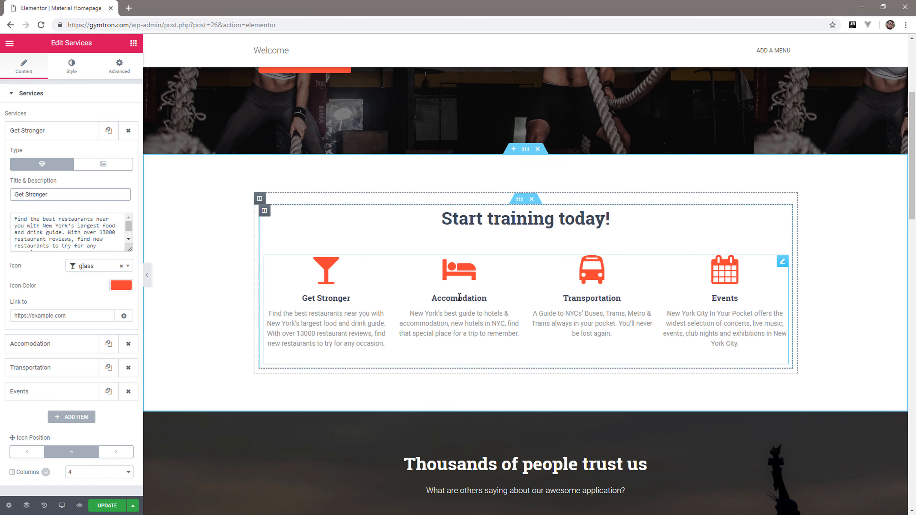
left_click(54, 131)
Rename the "Accomodation" service to "Resting Programme" and the "Transportation" service to "Efficient Training".
left_click(52, 154)
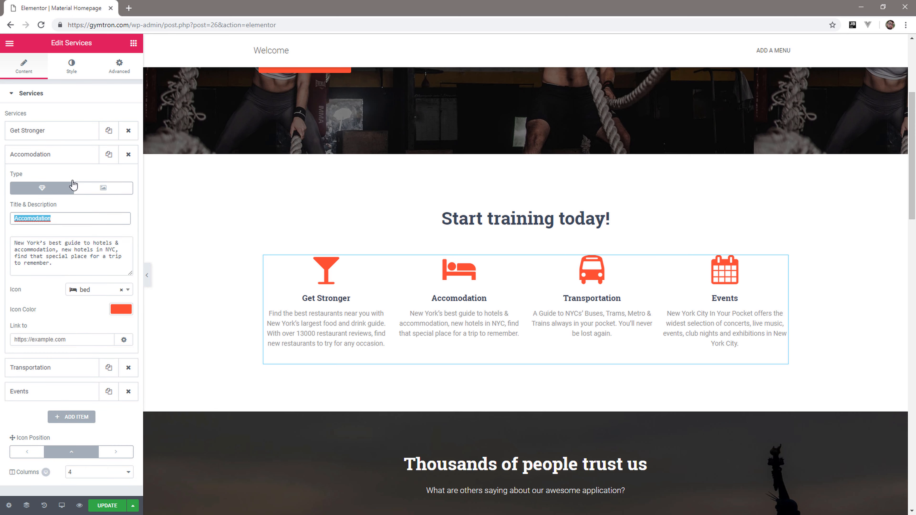
type("Resting Programme")
left_click(47, 179)
type("Efficient Training")
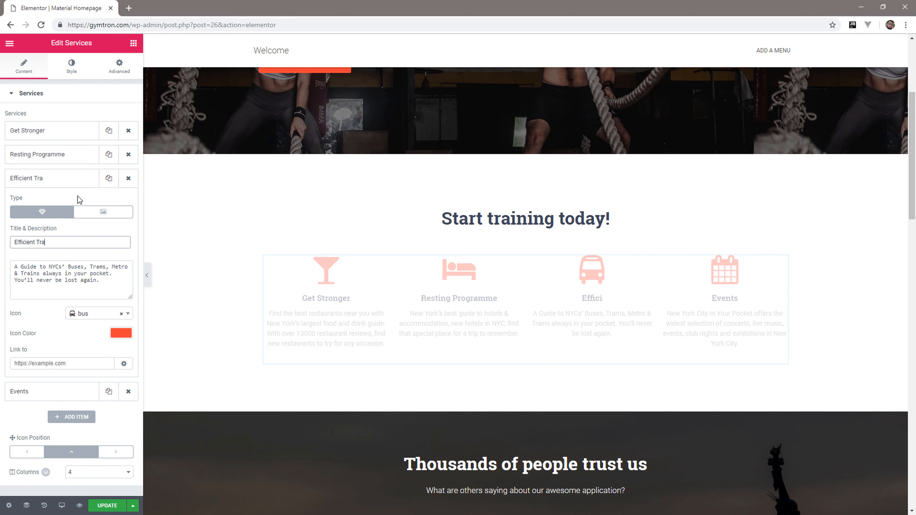
left_click(47, 184)
Change the icon of the Get Stronger service to anchor.
left_click(61, 132)
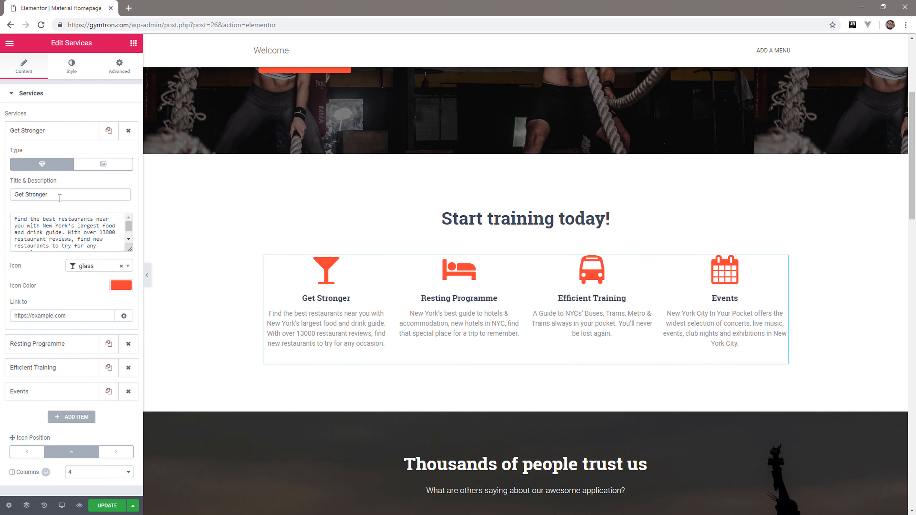
left_click(128, 267)
type("anch")
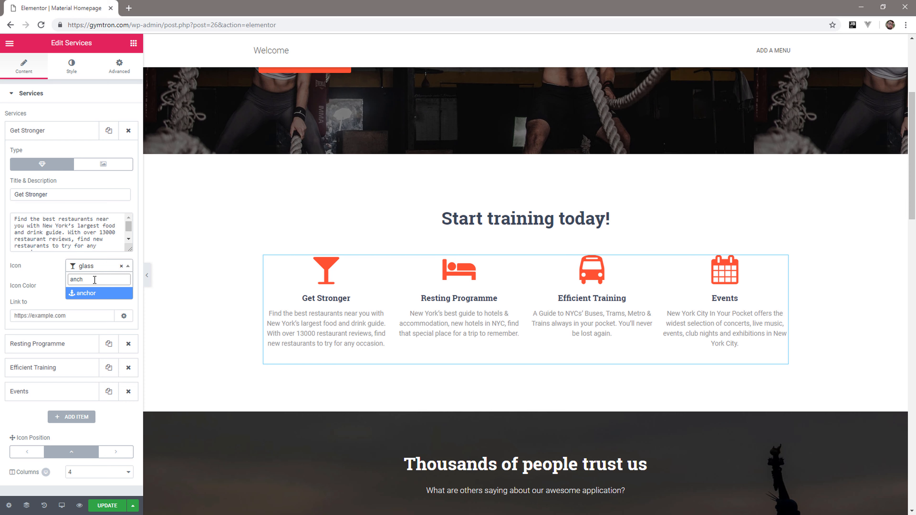
left_click(92, 293)
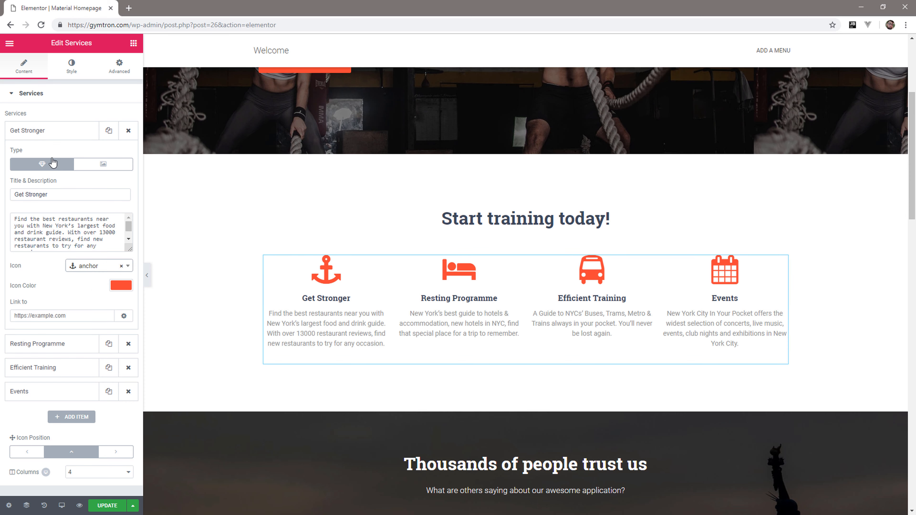
left_click(52, 132)
Change the icon of the Efficient Training service to the calendar-plus icon.
left_click(57, 181)
left_click(100, 314)
type("cal")
left_click(96, 365)
left_click(99, 315)
left_click(95, 425)
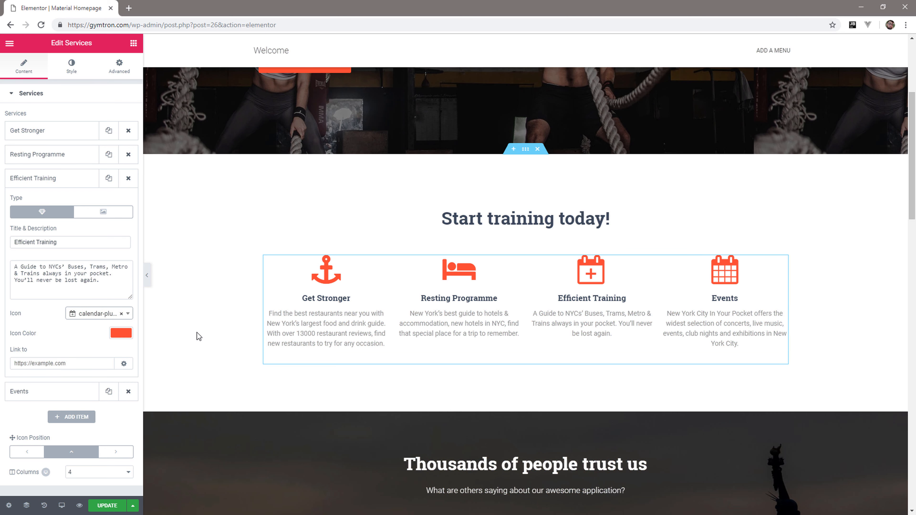
Replace the Get Stronger and Resting Programme descriptions with "Lorem ipsum dolor sit amet, consectetur adipiscing elit. Nullam vel sem turpis.".
left_click(52, 131)
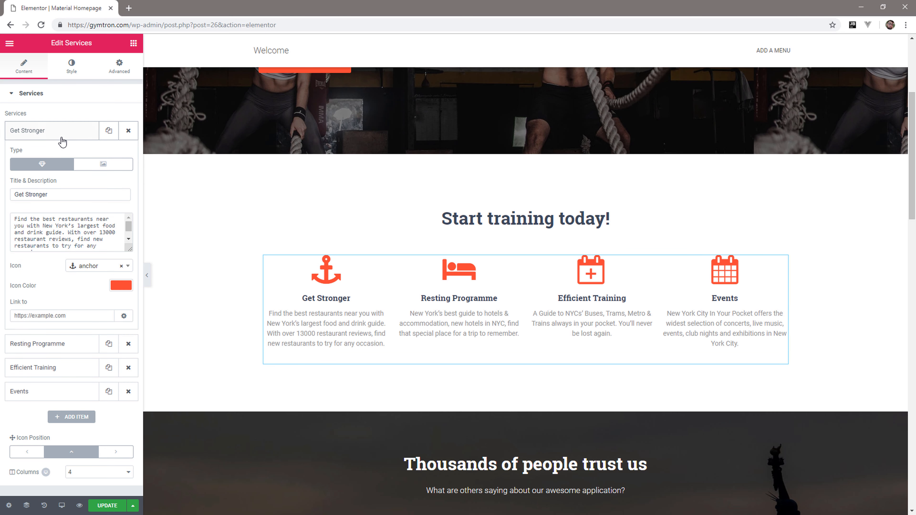
left_click(73, 224)
key("ctrl+a")
type("Lorem ipsum dolor sit amet, consectetur adipiscing elit. Nullam vel sem turpis.")
left_click(52, 131)
left_click(52, 154)
left_click(61, 240)
key("ctrl+a")
type("Lorem ipsum dolor sit amet, consectetur adipiscing elit. Nullam vel sem turpis.")
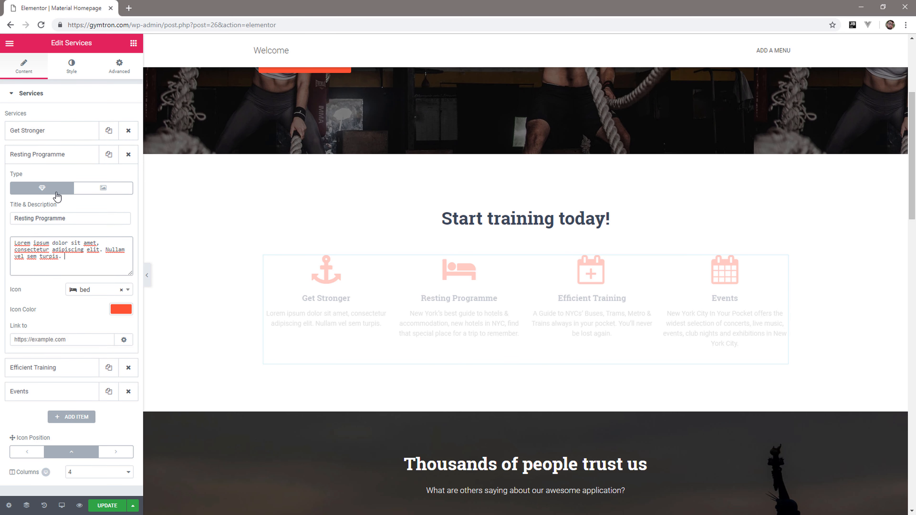
left_click(53, 154)
Replace the Efficient Training and Events descriptions with the same copied "Lorem ipsum dolor sit amet" placeholder text.
left_click(52, 178)
left_click(60, 267)
key("ctrl+a")
type("Lorem ipsum dolor sit amet, consectetur adipiscing elit. Nullam vel sem turpis.")
left_click(53, 178)
left_click(52, 202)
left_click(45, 322)
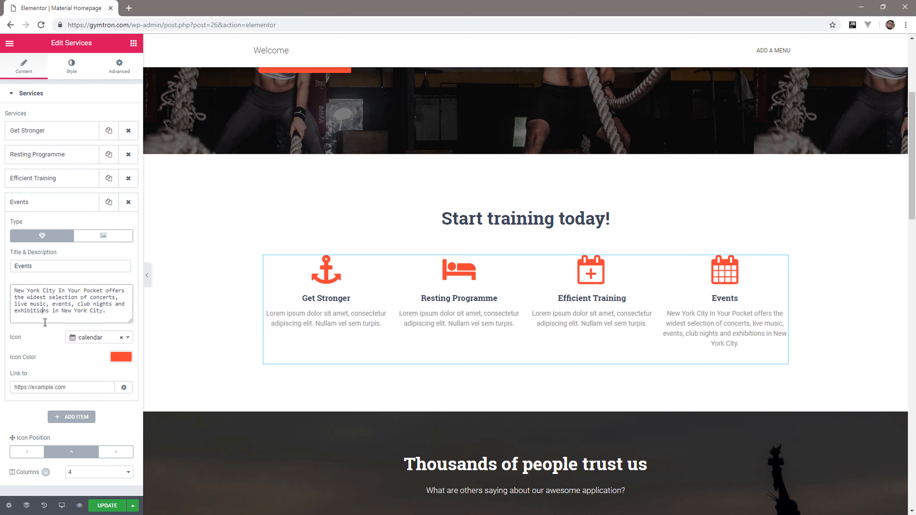
key("ctrl+a")
type("Lorem ipsum dolor sit amet, consectetur adipiscing elit. Nullam vel sem turpis.")
left_click(60, 202)
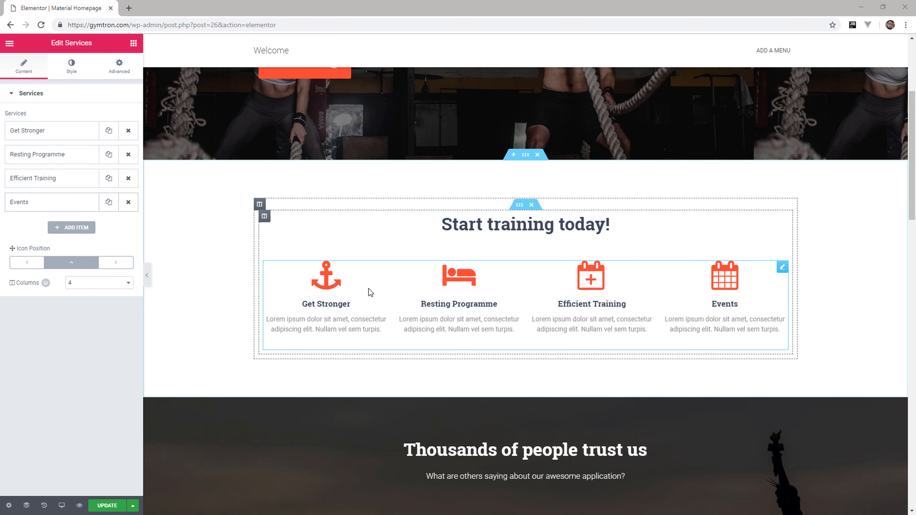
Upload Testimonials.jpeg and set it as the background image of the "Thousands of people trust us" section.
scroll(369, 289, "down", 8)
scroll(368, 288, "down", 1)
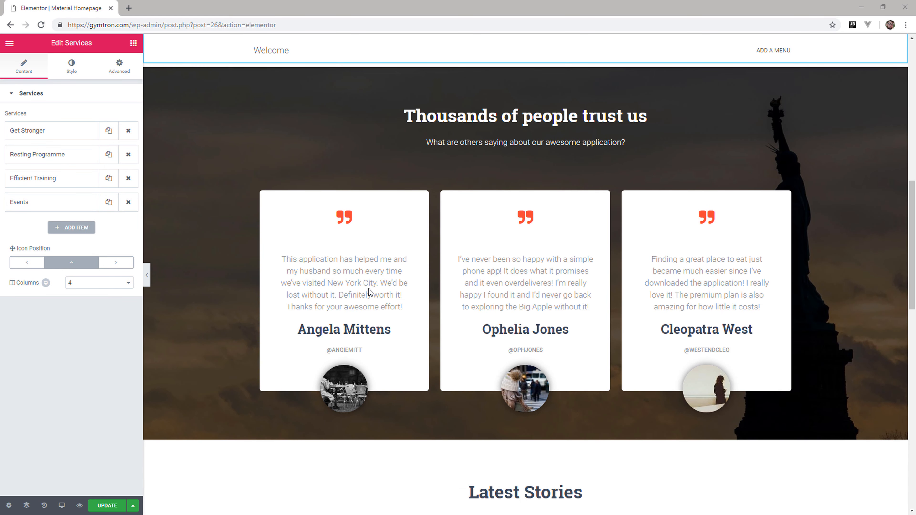
left_click(525, 59)
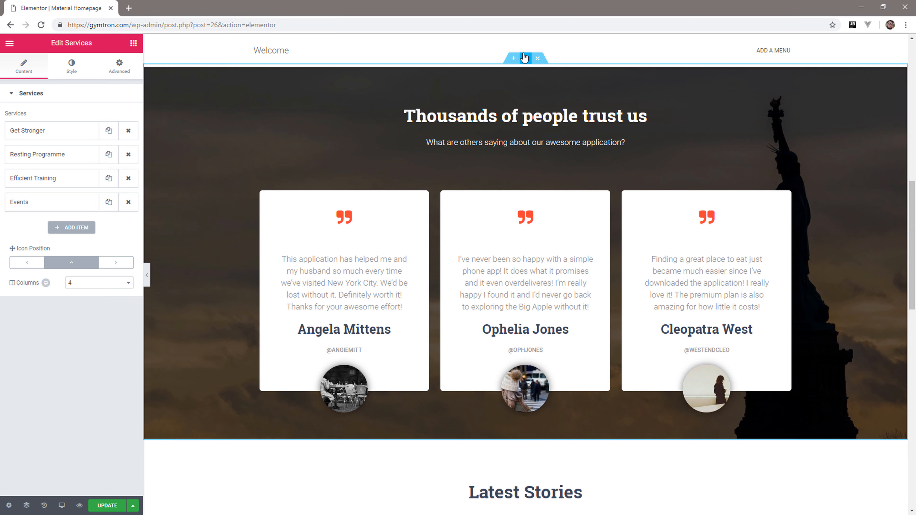
left_click(78, 74)
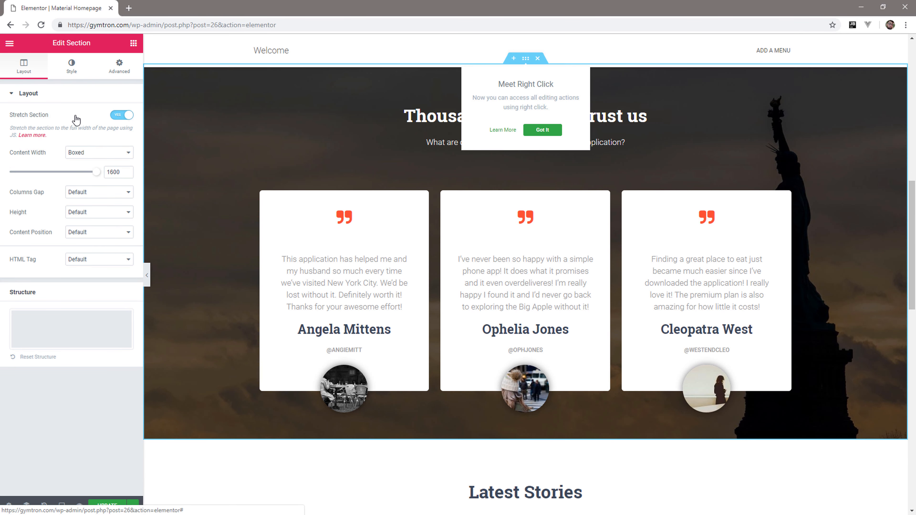
left_click(68, 211)
left_click(54, 77)
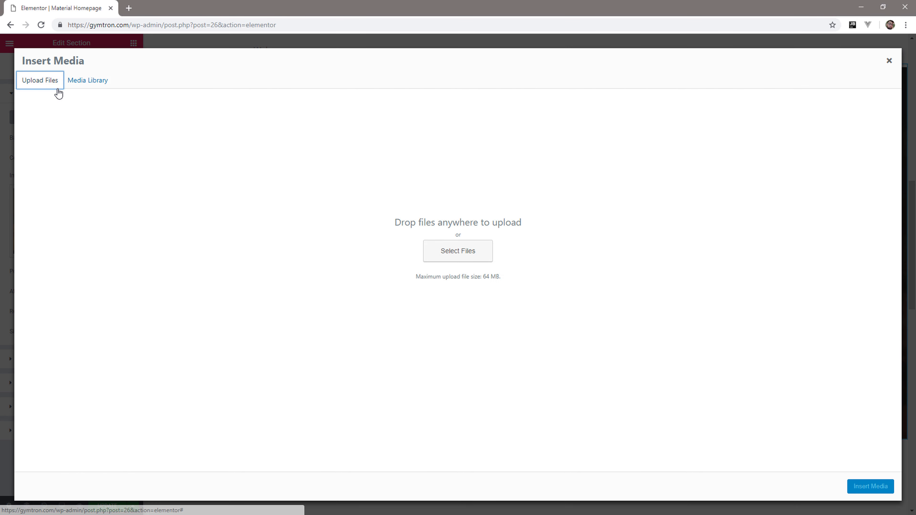
left_click(489, 258)
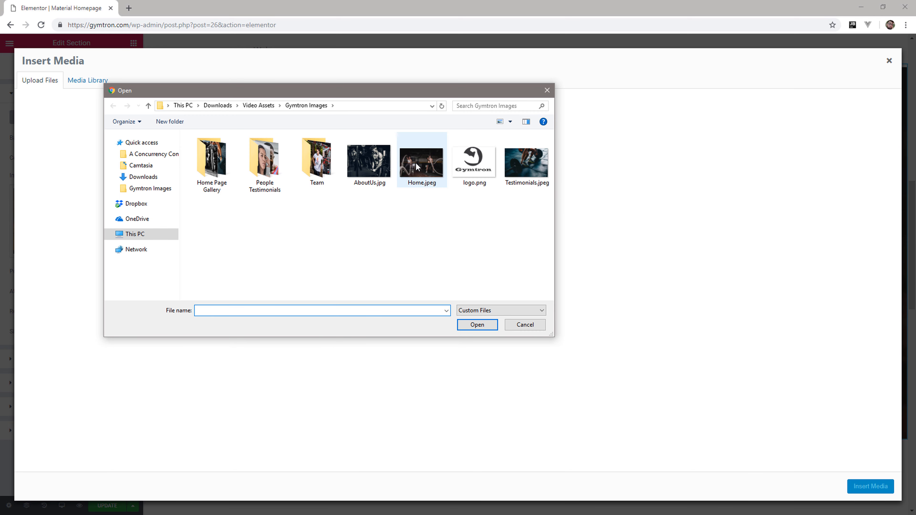
double_click(523, 157)
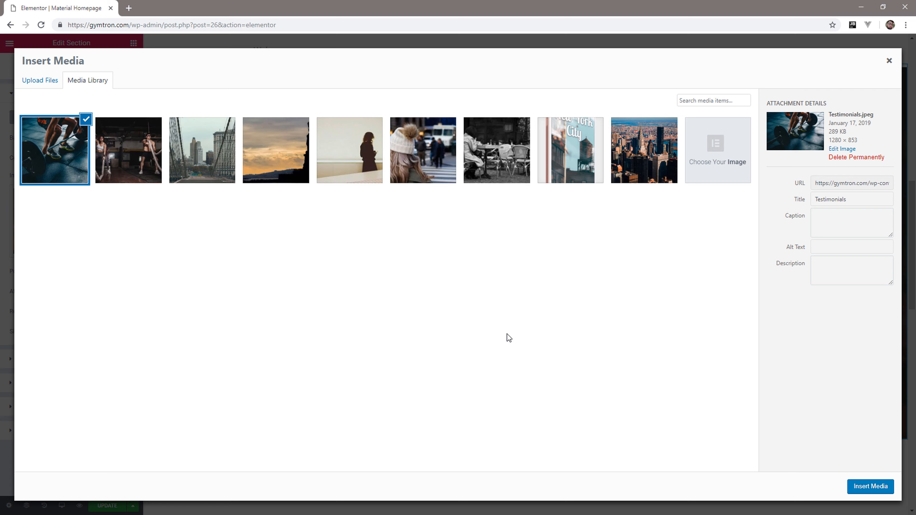
left_click(870, 485)
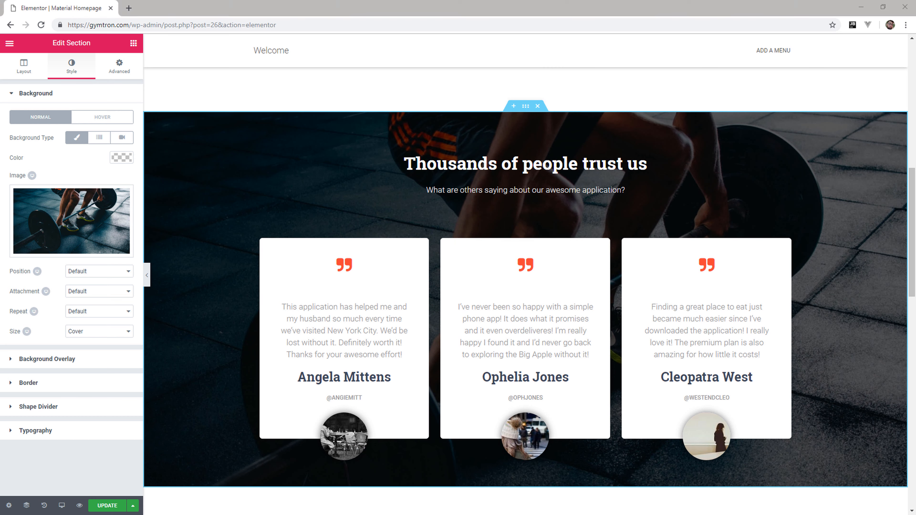
Replace the testimonials section's heading with "What our customers have to say?" and delete the subheading below it.
left_click(523, 167)
left_click_drag(110, 132, 11, 129)
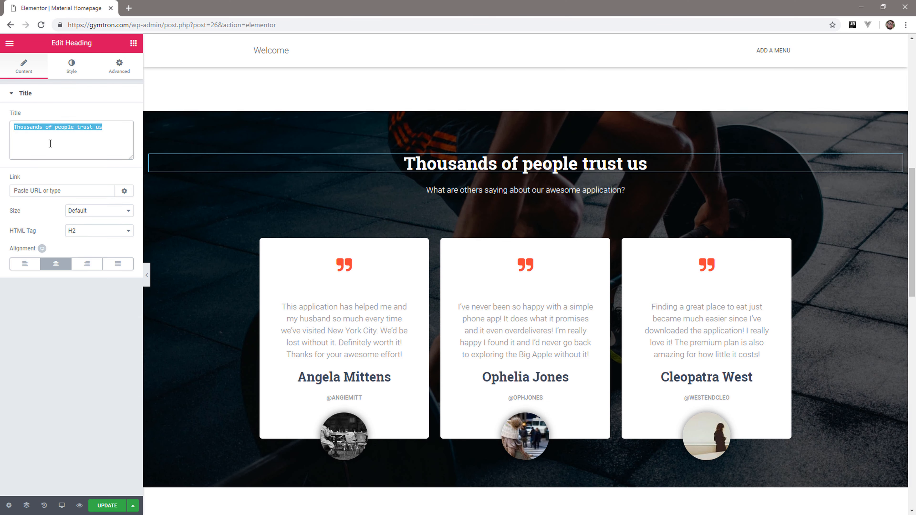
type("What our customers have to say?")
right_click(898, 195)
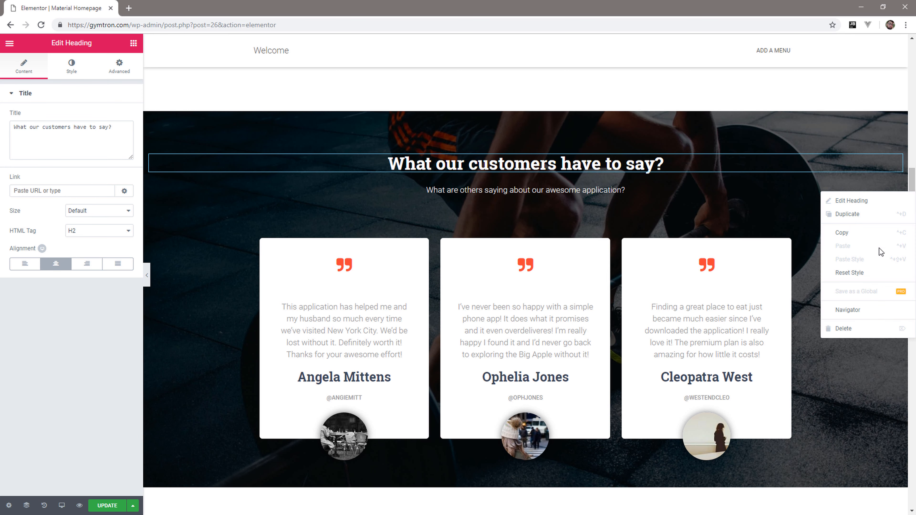
scroll(848, 330, "down", 1)
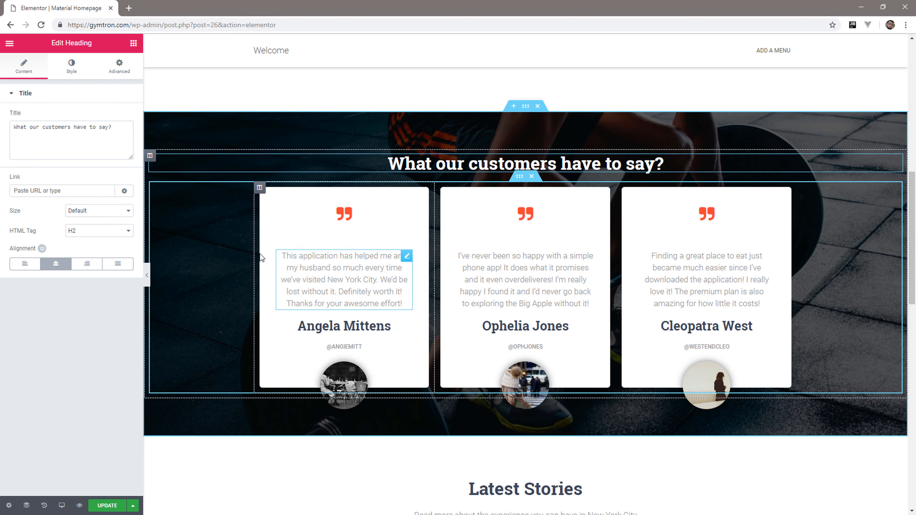
Replace the quotes on all three testimonial cards with the placeholder paragraph running from "Lorem ipsum dolor sit amet" to "efficitur quis lorem.".
left_click(351, 279)
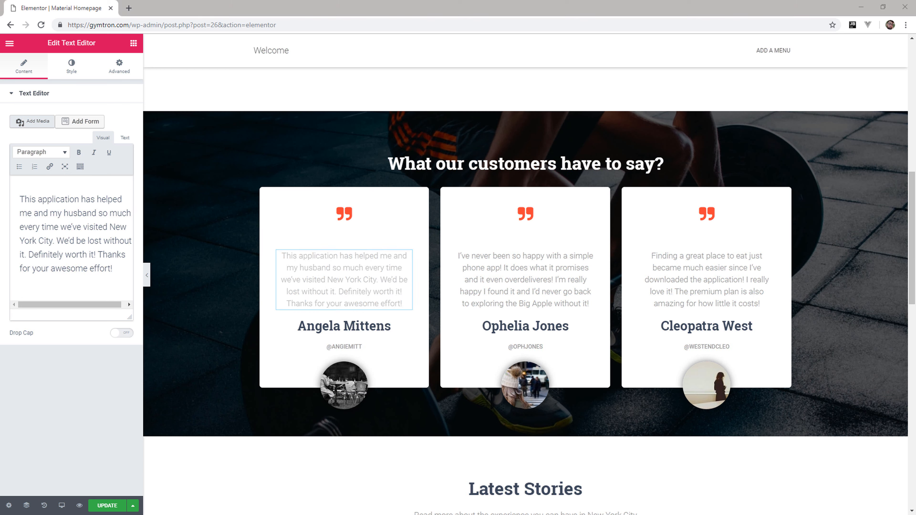
double_click(114, 242)
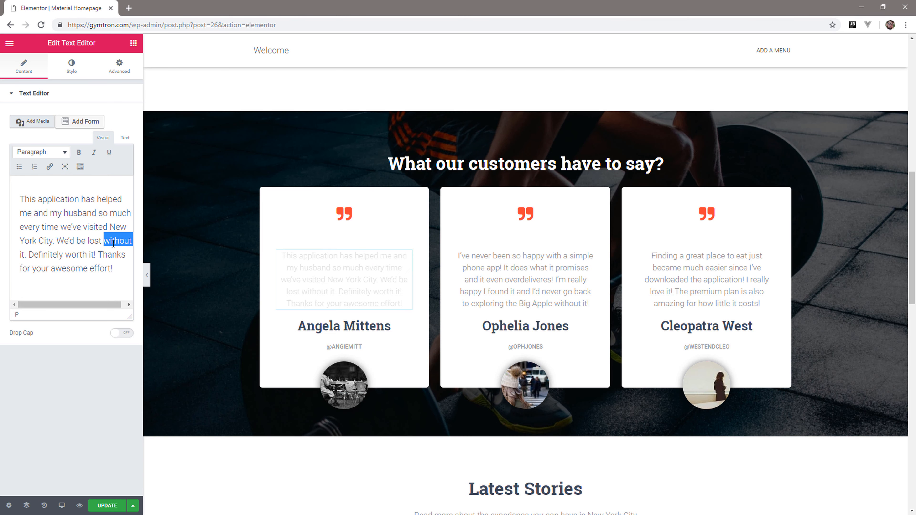
key("ctrl+a")
type("Lorem ipsum dolor sit amet, consectetur adipiscing elit. Nullam vel sem turpis. Maecenas lacus enim, iaculis in fringilla eget, efficitur quis lorem.")
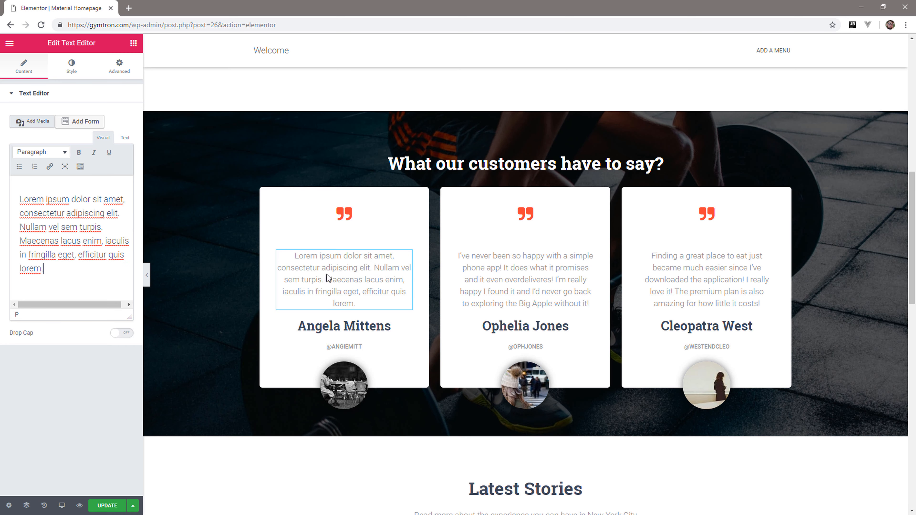
left_click(503, 294)
key("ctrl+a")
type("Lorem ipsum dolor sit amet, consectetur adipiscing elit. Nullam vel sem turpis. Maecenas lacus enim, iaculis in fringilla eget, efficitur quis lorem.")
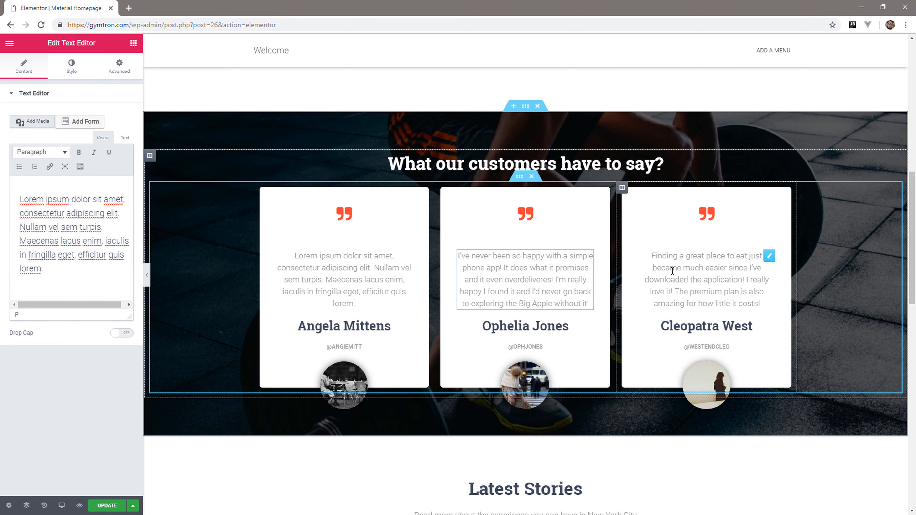
left_click(679, 275)
double_click(80, 227)
key("ctrl+a")
type("Lorem ipsum dolor sit amet, consectetur adipiscing elit. Nullam vel sem turpis. Maecenas lacus enim, iaculis in fringilla eget, efficitur quis lorem.")
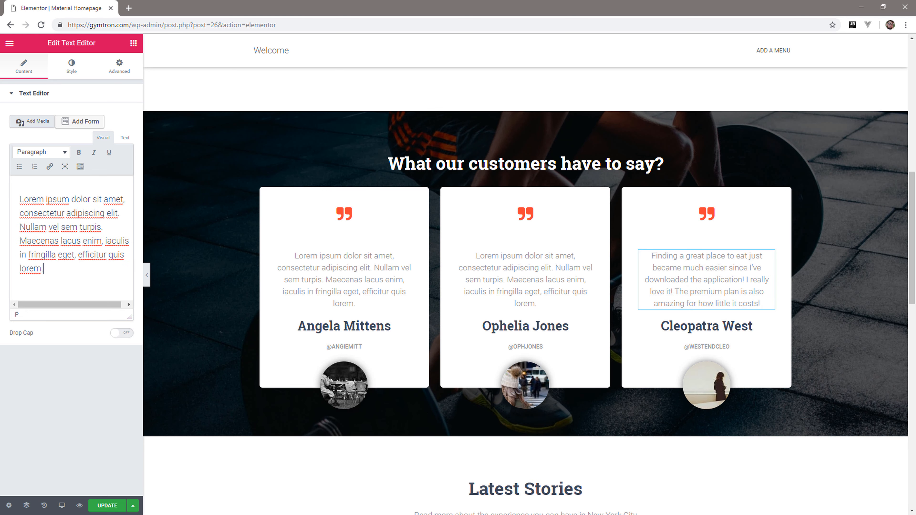
Replace the customer's full name on each of the three testimonial cards with the new customer names.
left_click(335, 325)
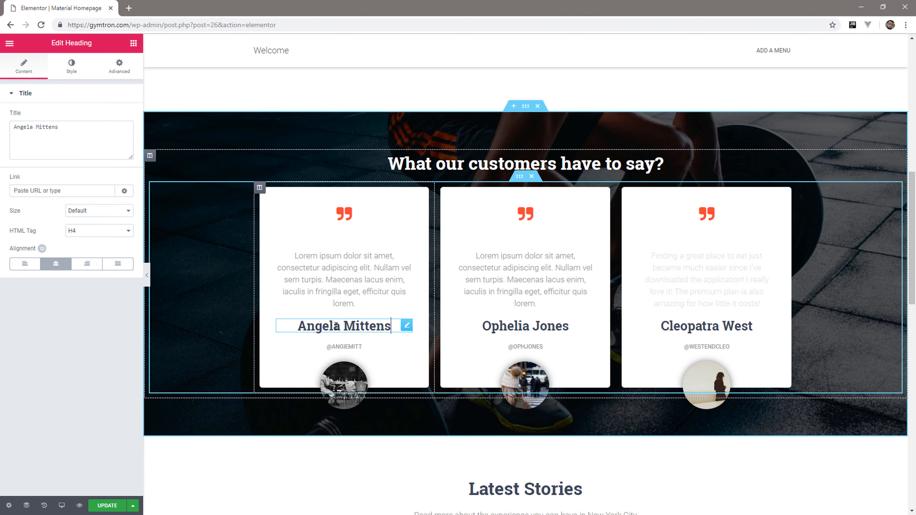
left_click(90, 145)
key("ctrl+a")
type("John Nakins")
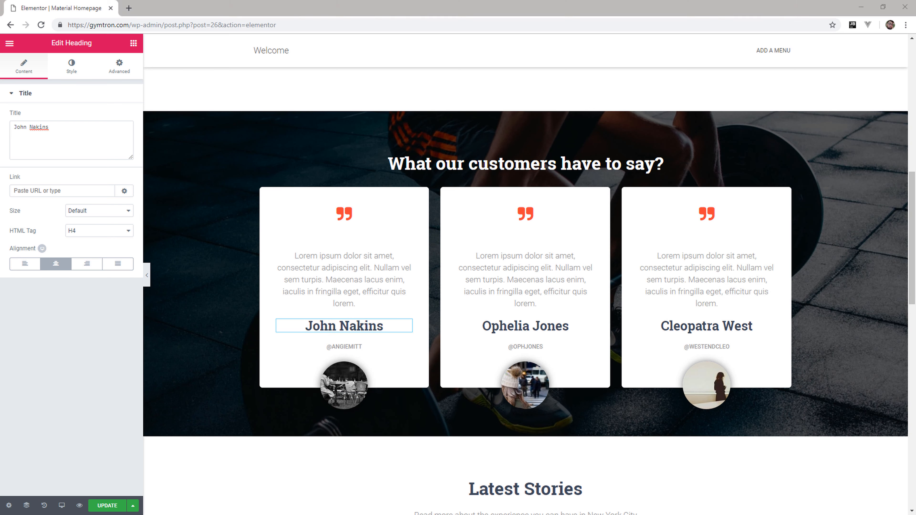
left_click(542, 326)
left_click(72, 141)
key("ctrl+a")
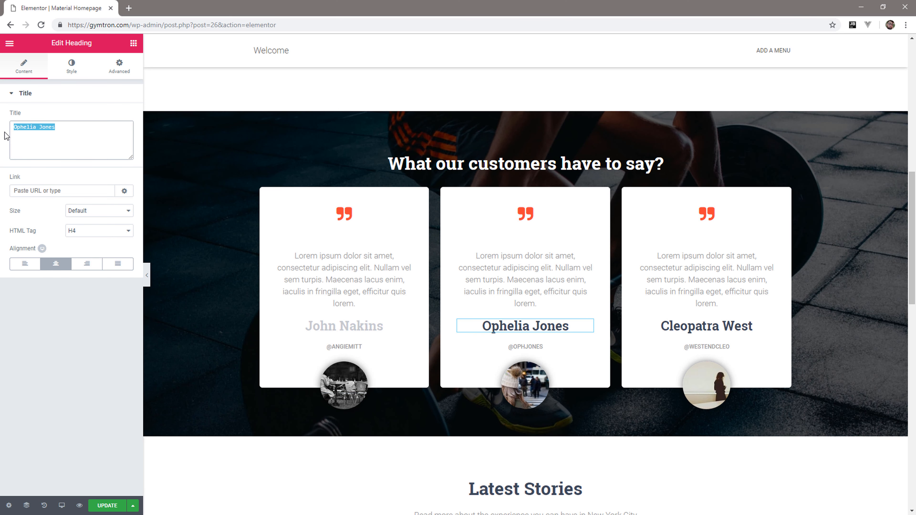
type("Roza Ninsarou")
left_click(707, 326)
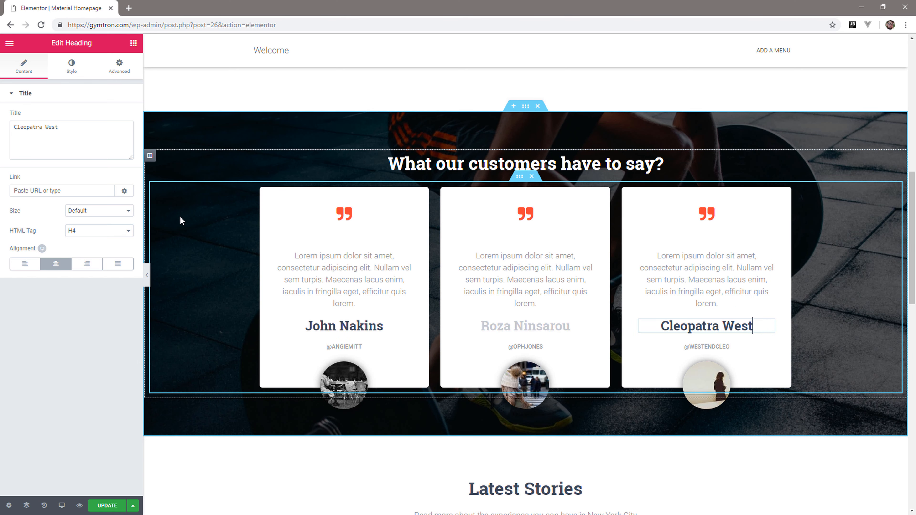
left_click(10, 126)
key("ctrl+a")
type("Gina Doens")
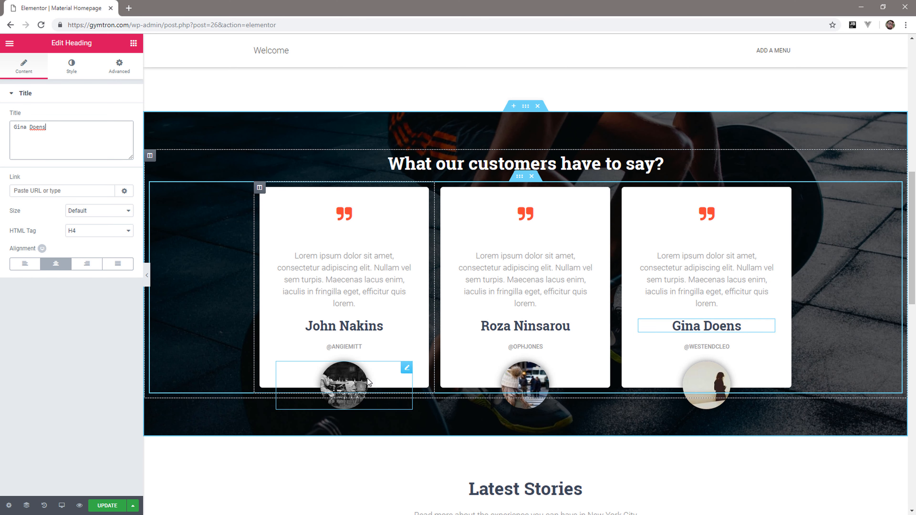
Upload Gina.jpeg, John.jpeg and Roza.jpeg from the People Testimonials folder and set John.jpeg as the first testimonial card's photo.
left_click(407, 368)
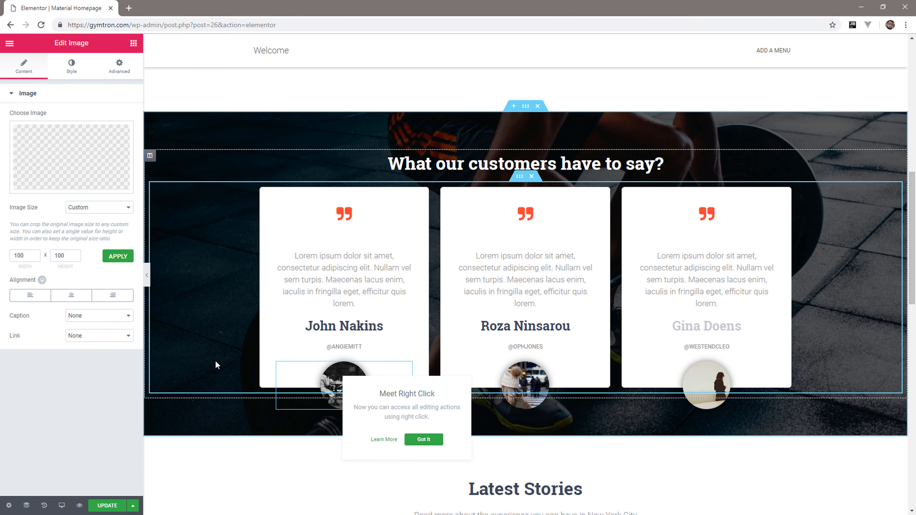
left_click(71, 159)
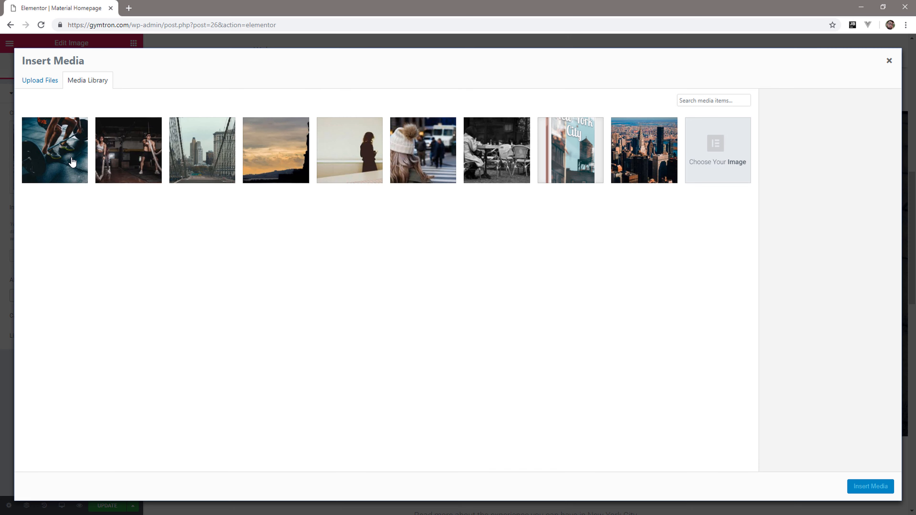
left_click(47, 83)
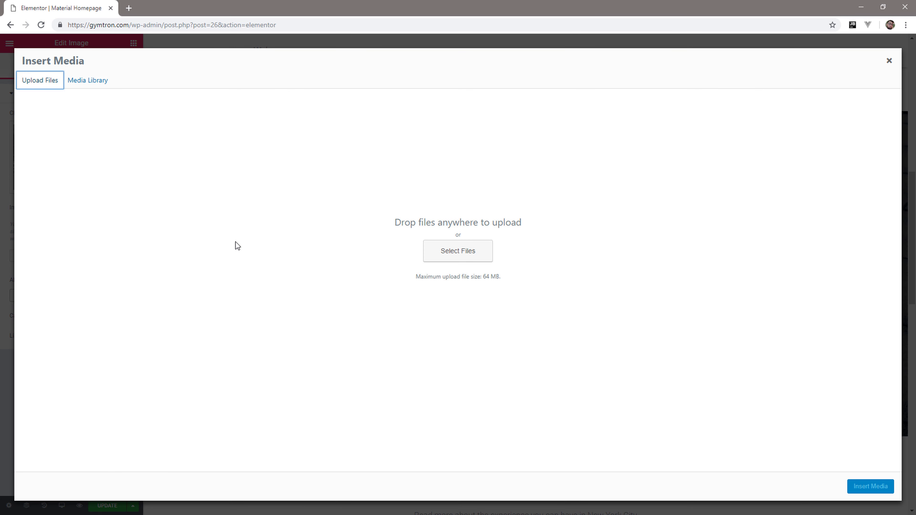
left_click(461, 259)
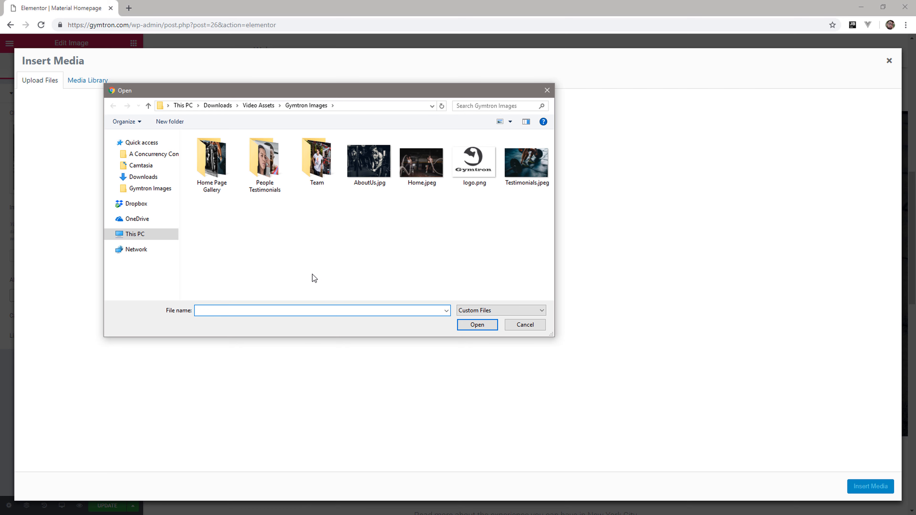
double_click(272, 190)
left_click_drag(408, 254, 161, 112)
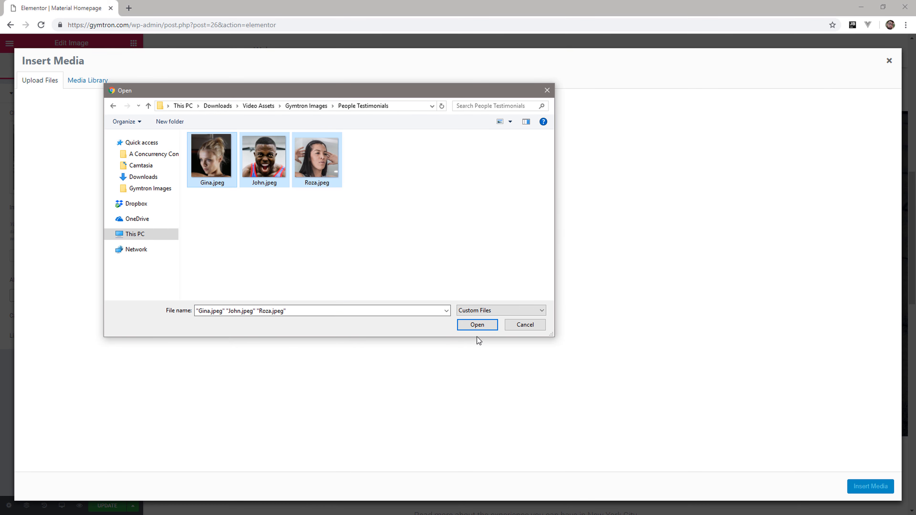
left_click(486, 328)
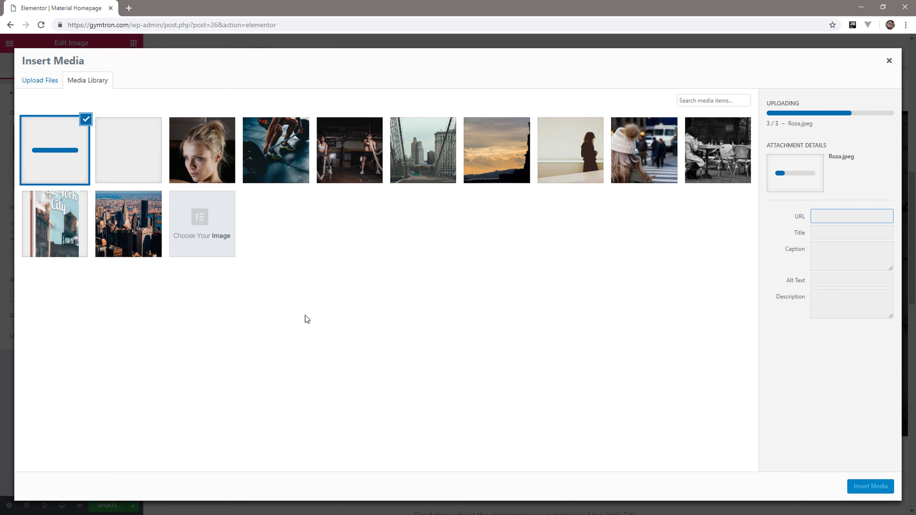
left_click(159, 169)
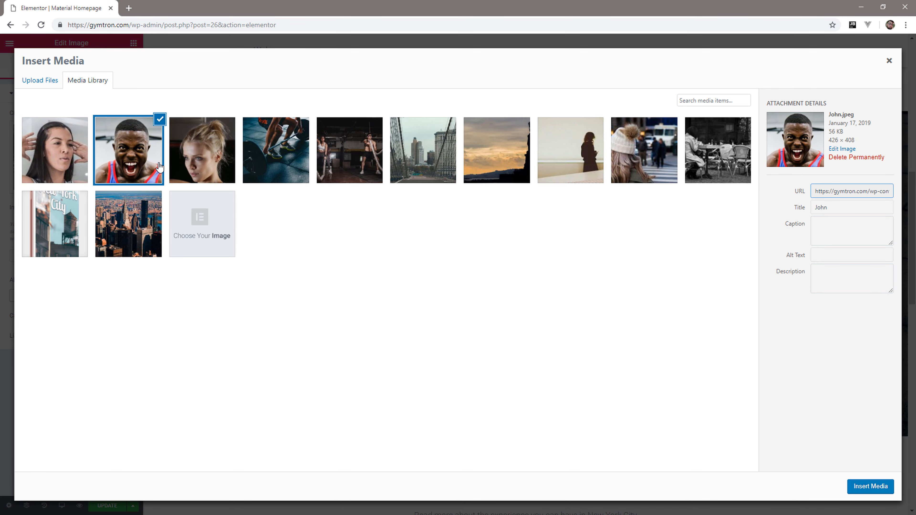
left_click(883, 491)
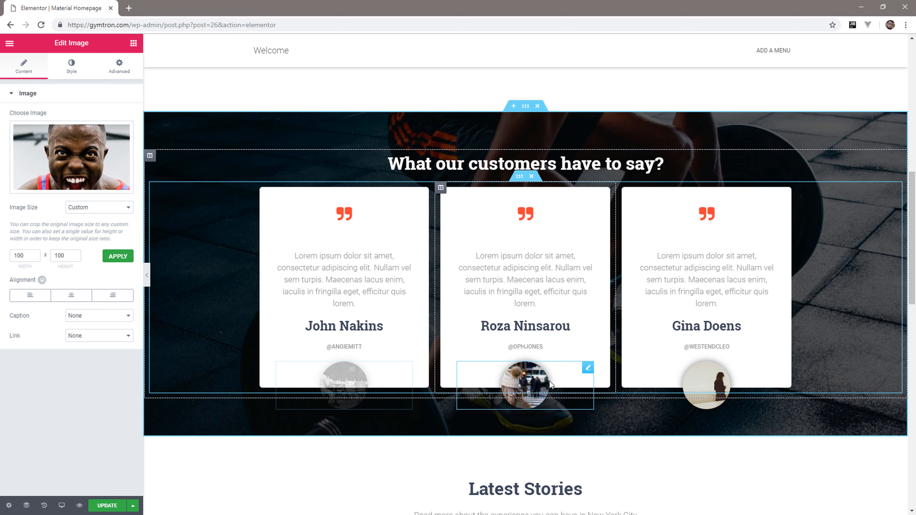
Set the uploaded Gina.jpeg as the photo on the middle testimonial card.
left_click(484, 400)
left_click(93, 184)
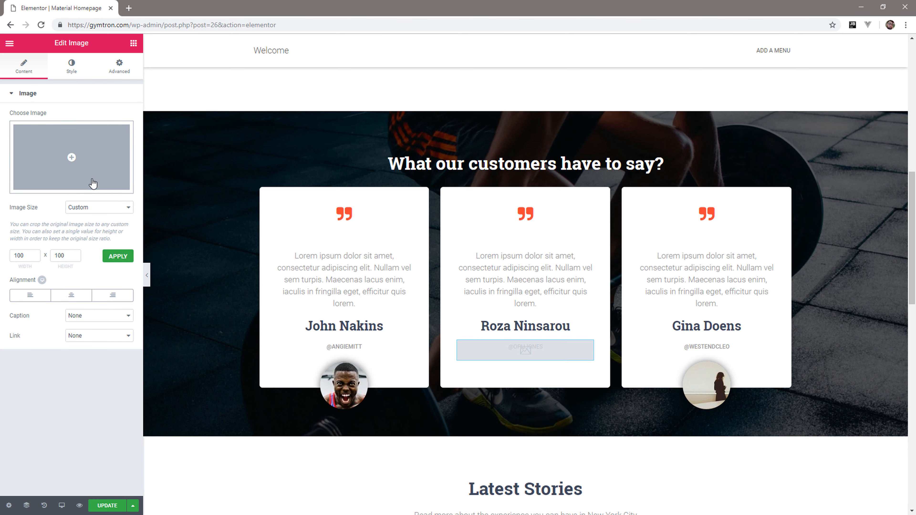
left_click(88, 177)
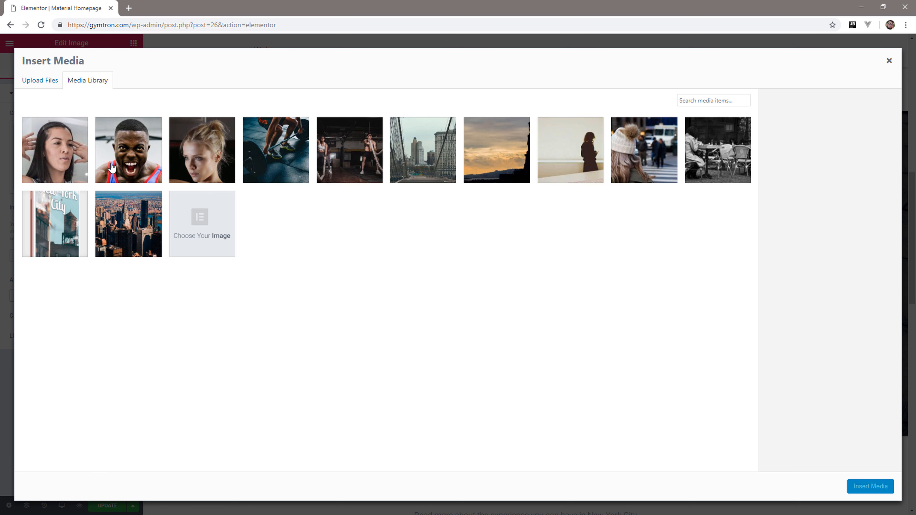
left_click(202, 149)
left_click(870, 486)
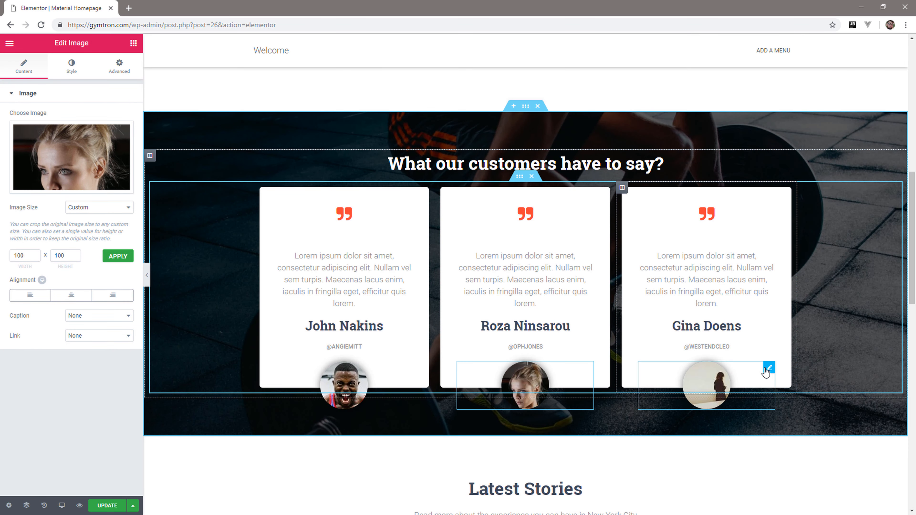
Set the uploaded Roza.jpeg as the photo on the third testimonial card.
left_click(716, 383)
left_click(71, 163)
left_click(70, 163)
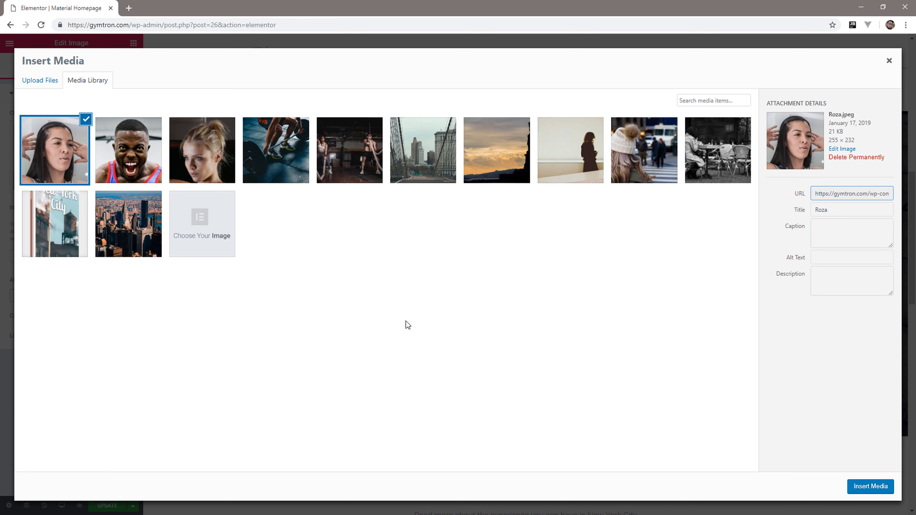
left_click(871, 486)
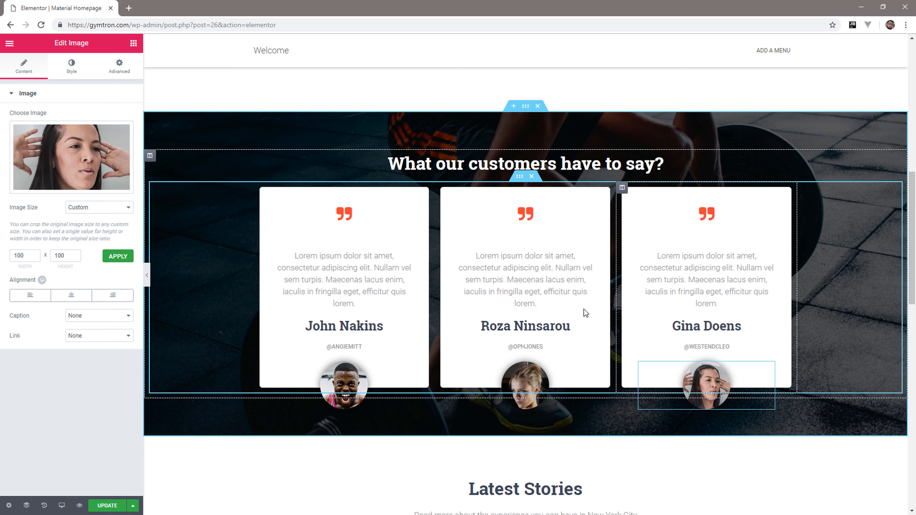
Delete the @ handle heading below the customer name on all three testimonial cards.
left_click(333, 346)
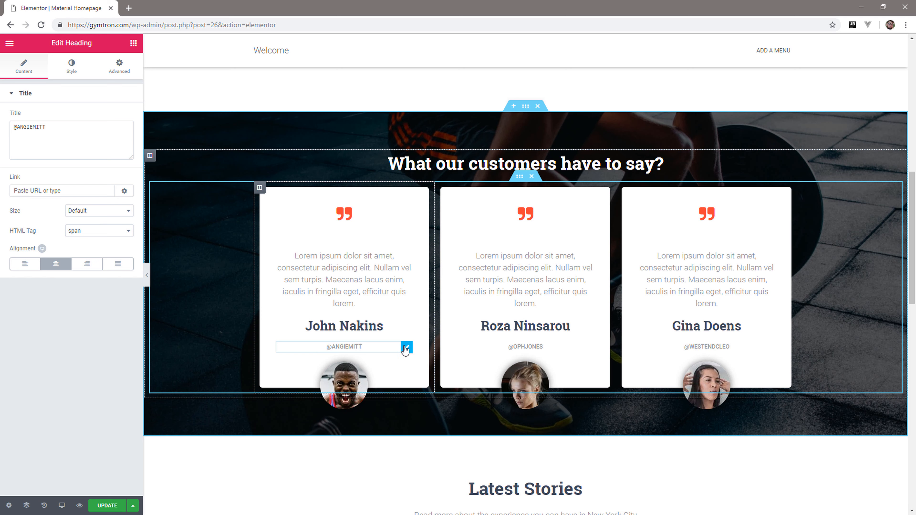
right_click(405, 350)
left_click(416, 484)
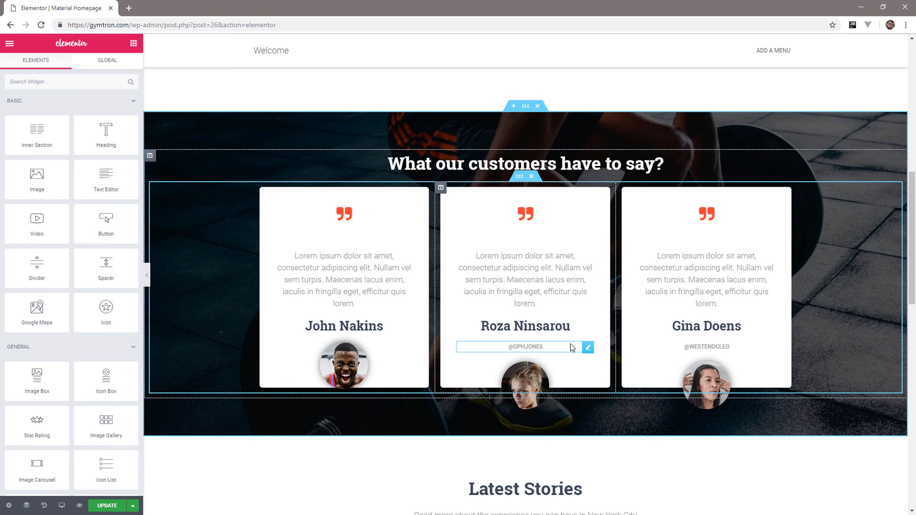
right_click(592, 348)
left_click(615, 480)
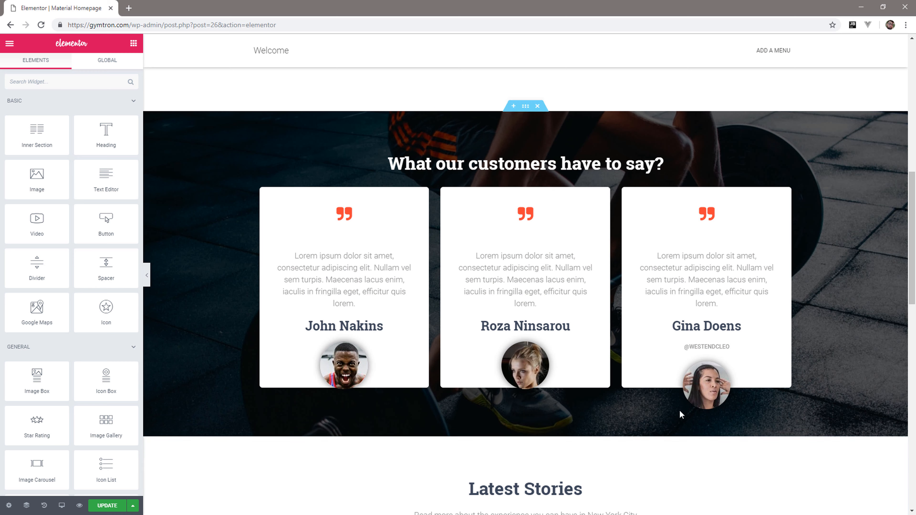
right_click(768, 350)
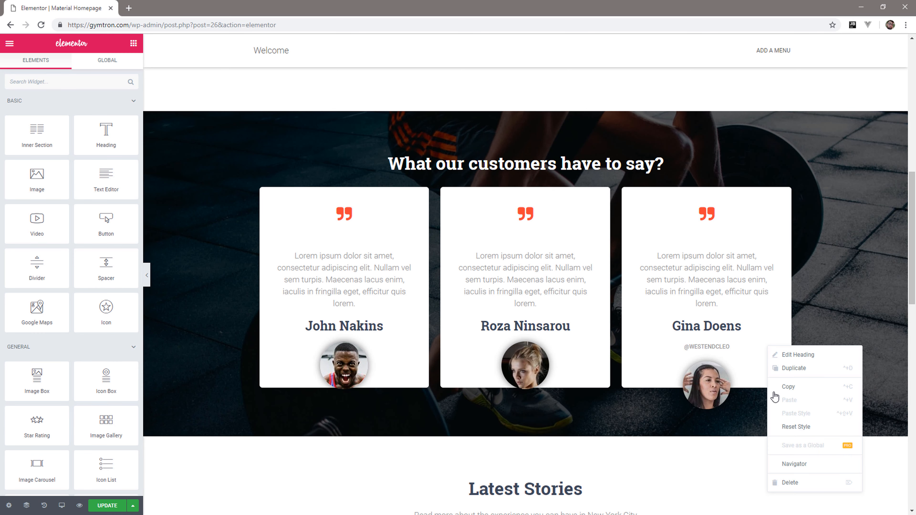
left_click(793, 484)
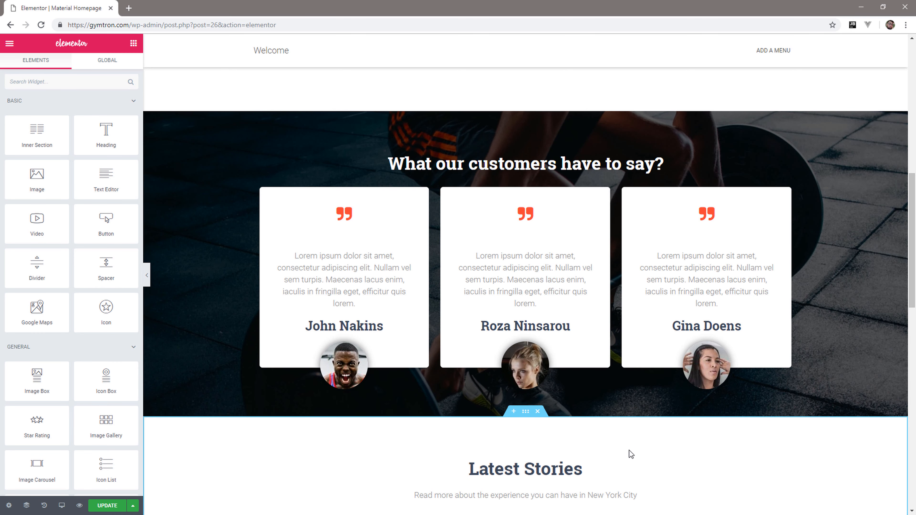
Change the "Latest Stories" heading to "Some of our photos" and delete the subheading below it.
scroll(668, 441, "down", 4)
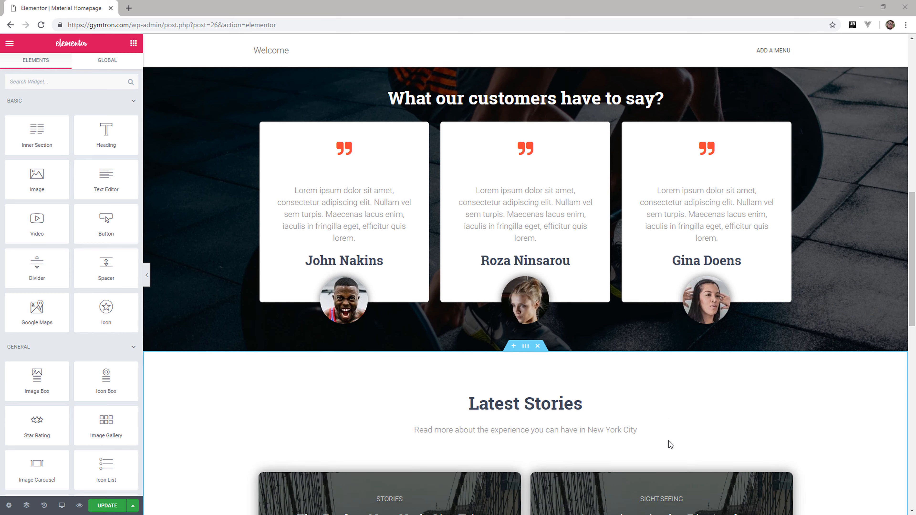
scroll(669, 441, "down", 3)
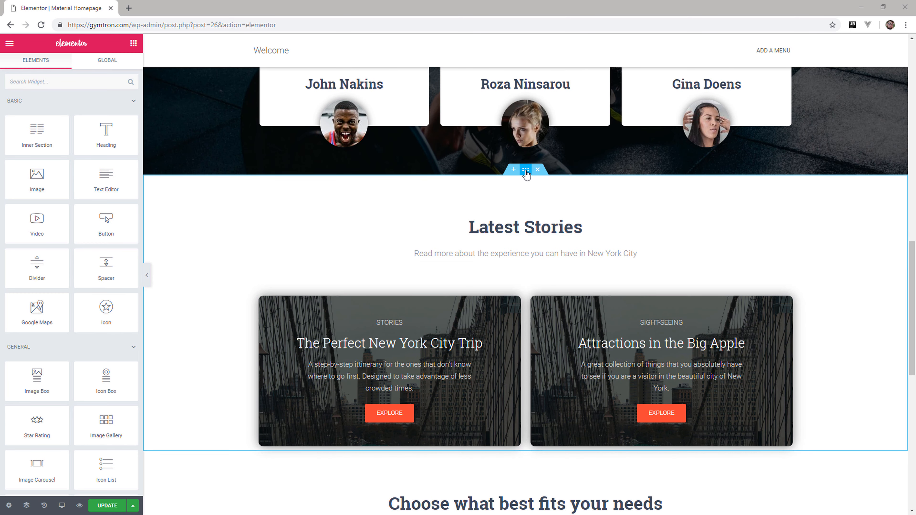
triple_click(474, 224)
key("BackSpace")
type("Some")
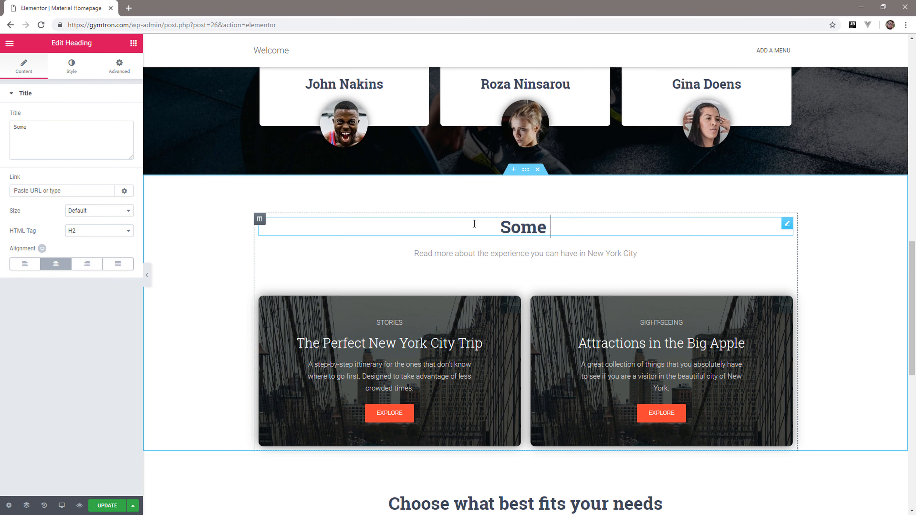
type(" of our ")
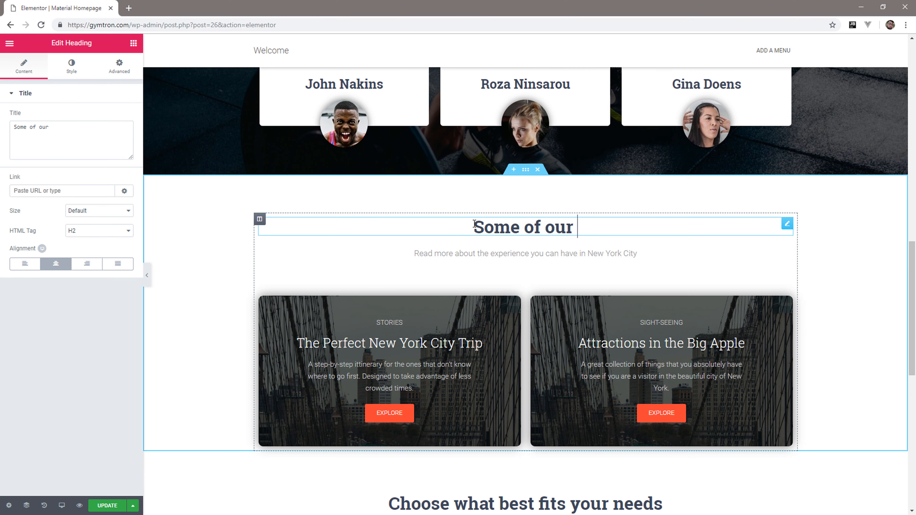
type("photos")
scroll(672, 178, "down", 1)
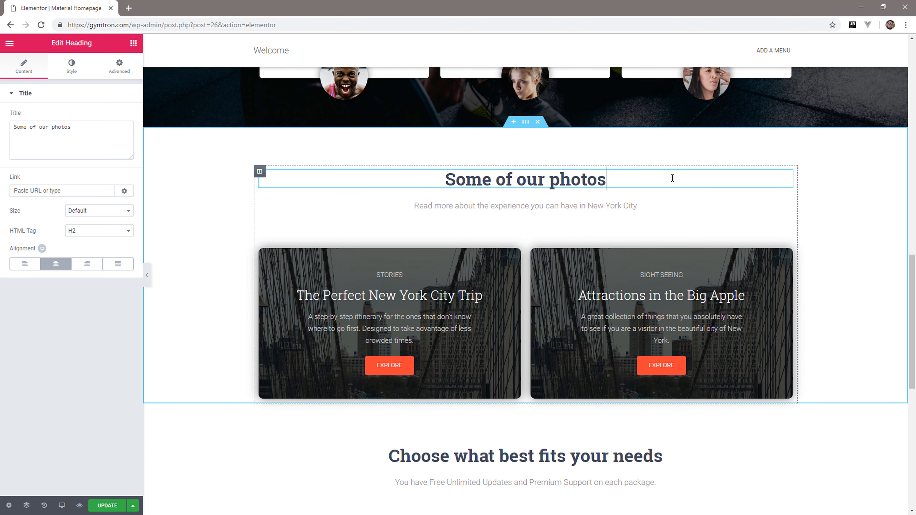
right_click(788, 207)
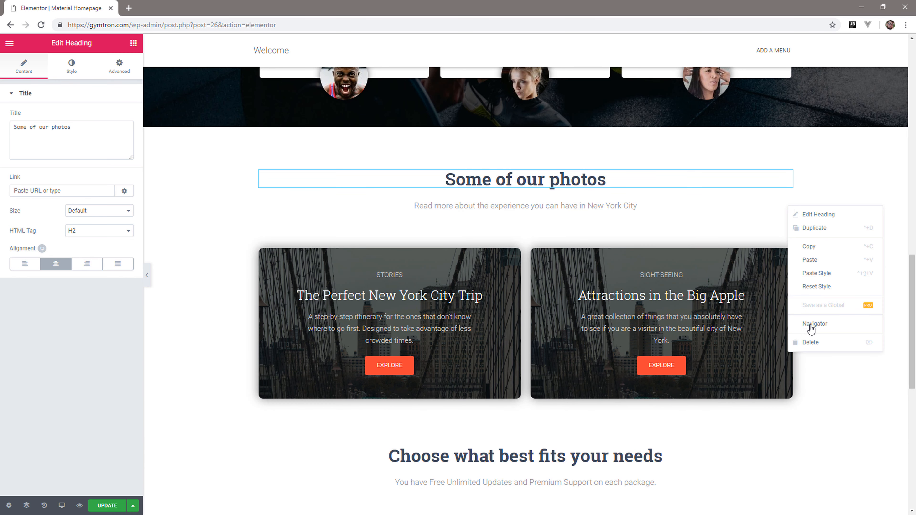
left_click(808, 343)
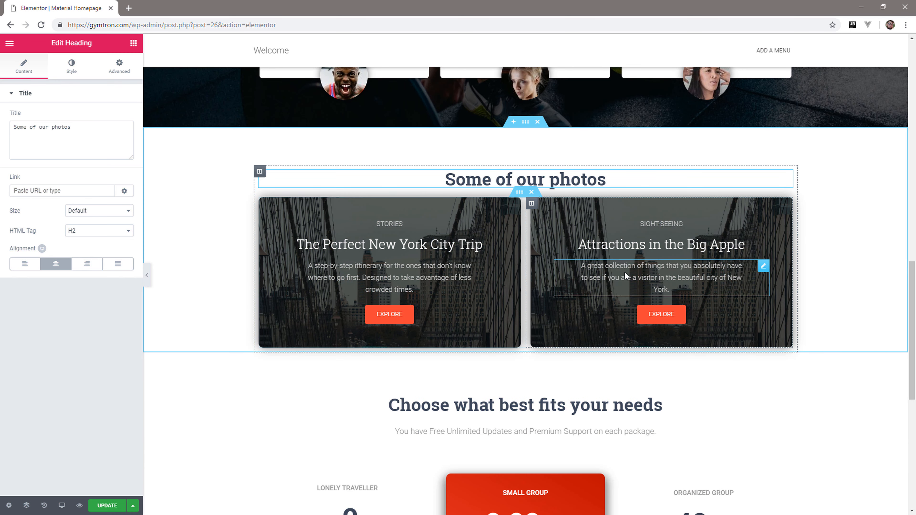
Delete the two story cards under the "Some of our photos" heading and add an Image Carousel widget in their place.
left_click(532, 194)
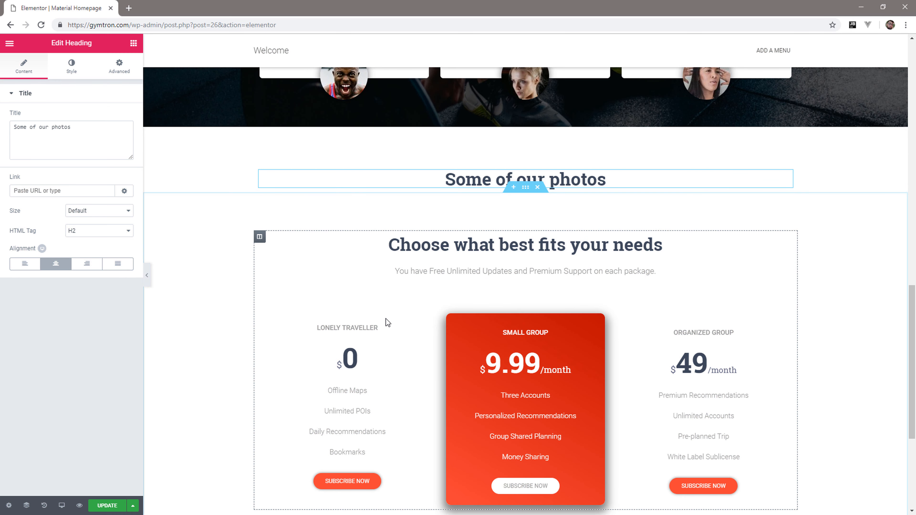
left_click(134, 43)
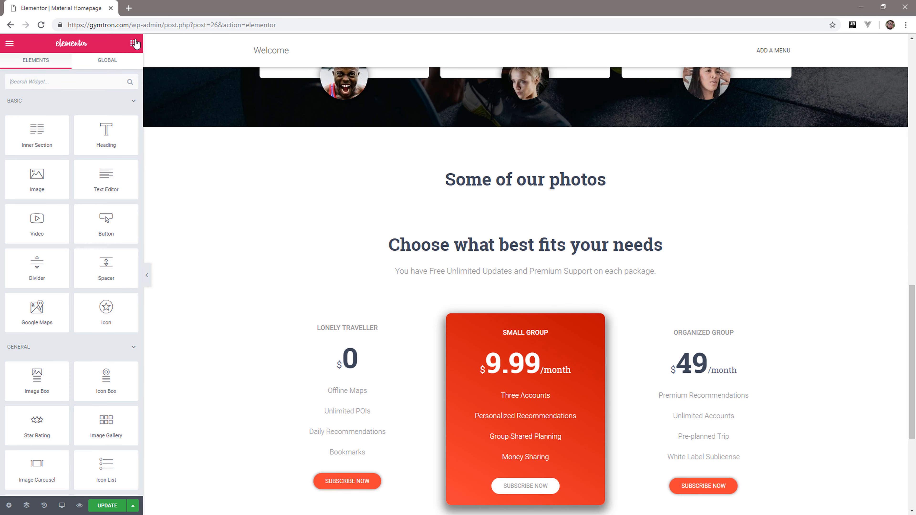
left_click_drag(413, 294, 538, 193)
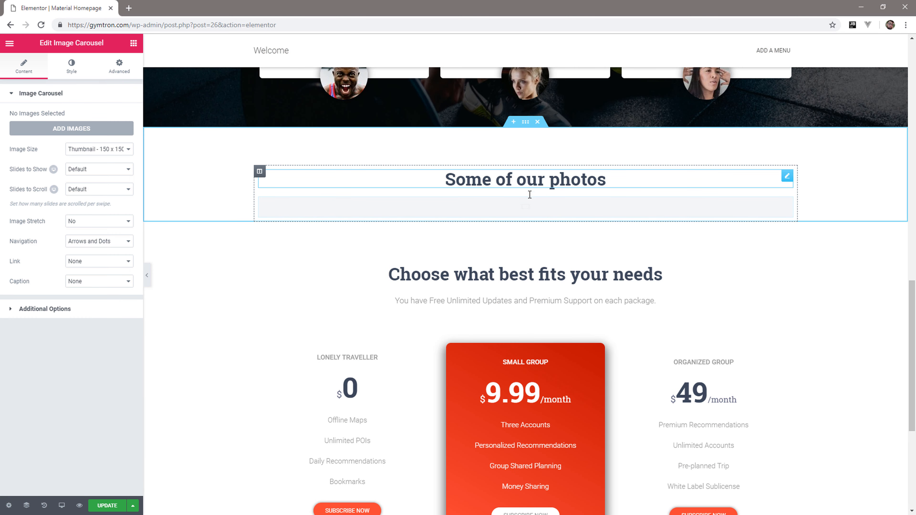
Upload all seven images from the Home Page Gallery folder and insert them into the carousel as a new gallery.
left_click(51, 129)
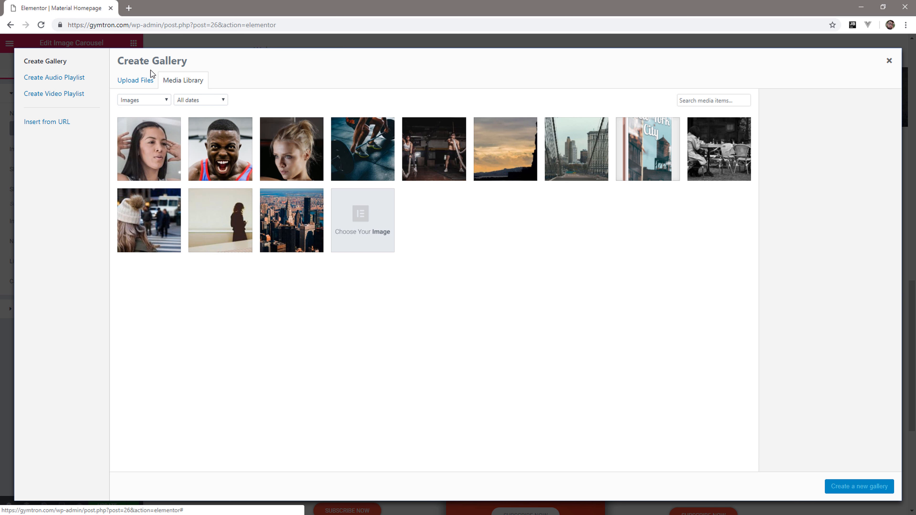
left_click(146, 80)
left_click(491, 251)
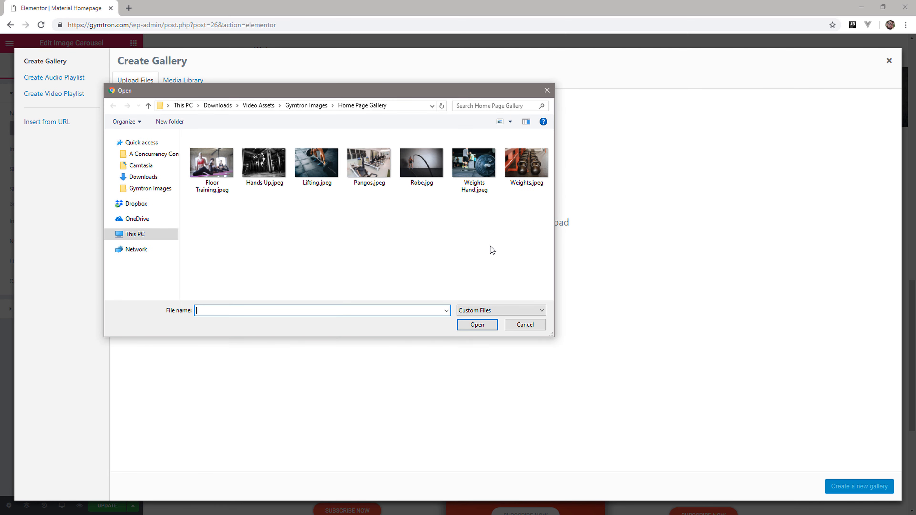
left_click_drag(550, 212, 188, 131)
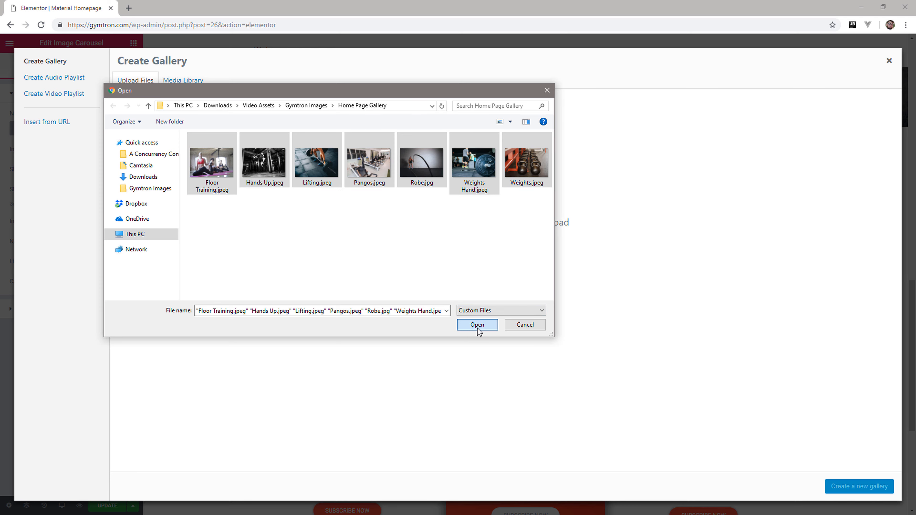
left_click(477, 326)
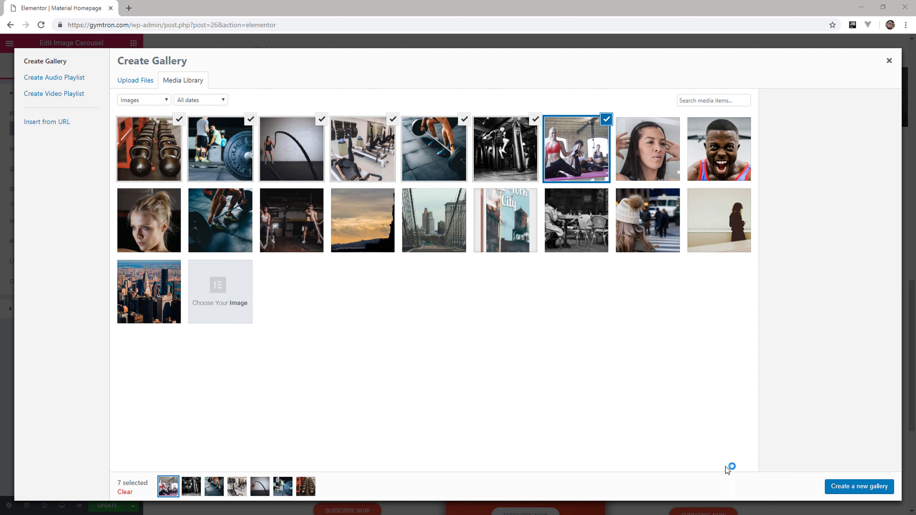
left_click(872, 488)
left_click(871, 487)
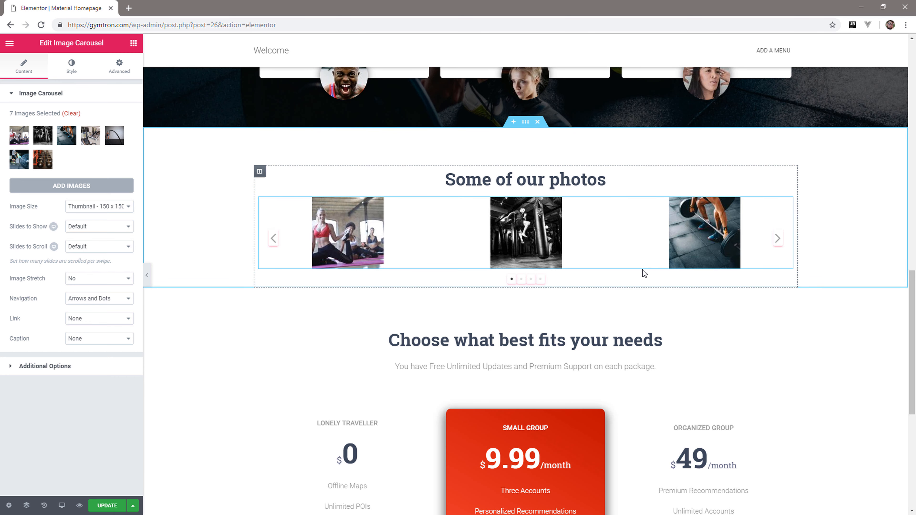
Set the carousel's image size to Medium - 300 x 300.
scroll(643, 270, "up", 1)
left_click(105, 206)
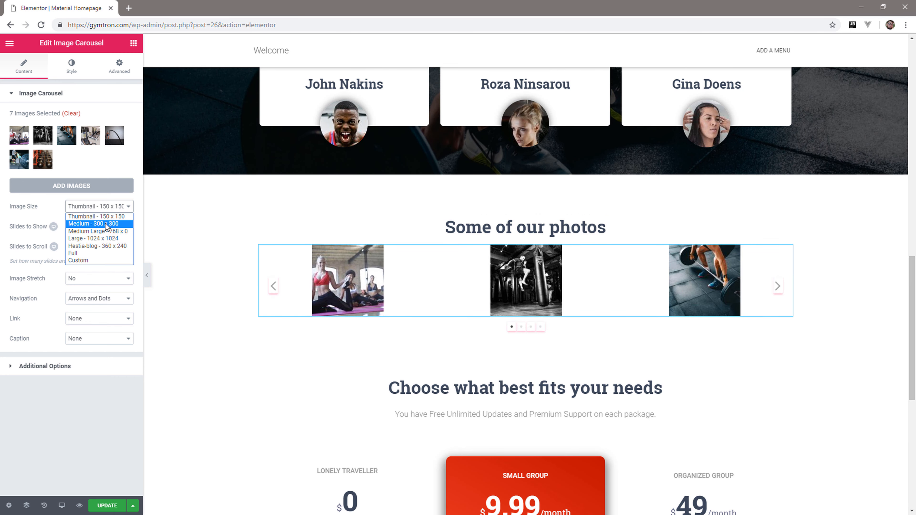
left_click(121, 224)
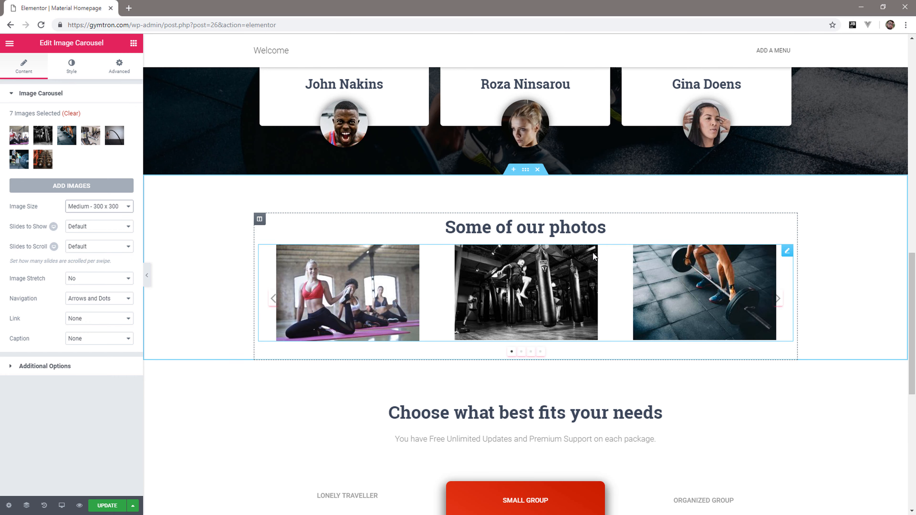
Delete the subheading below "Choose what best fits your needs" in the pricing section.
scroll(593, 257, "down", 5)
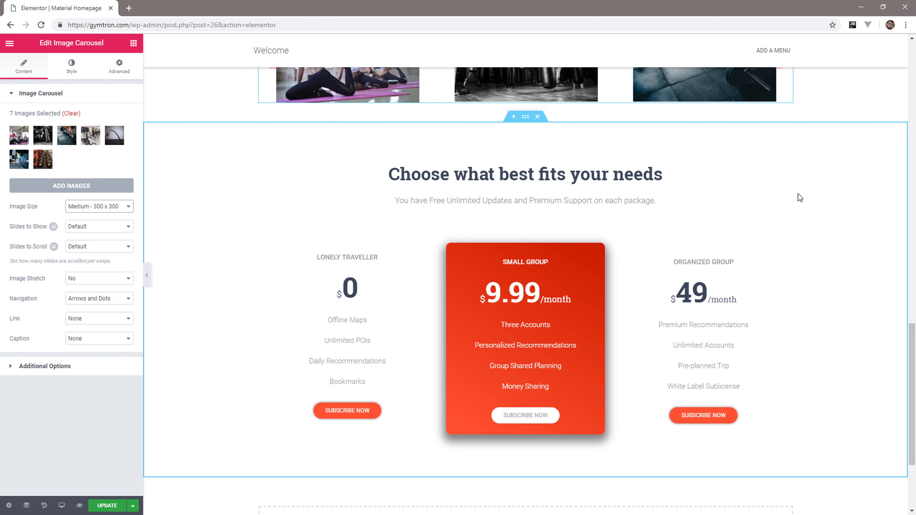
right_click(787, 198)
left_click(826, 336)
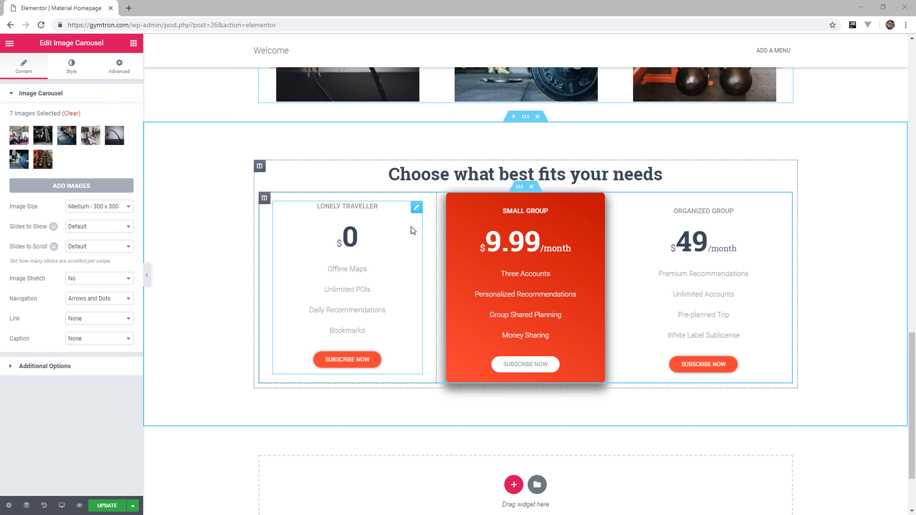
Set the first pricing plan's title to ONE PERSON and its price to 10.
left_click(339, 208)
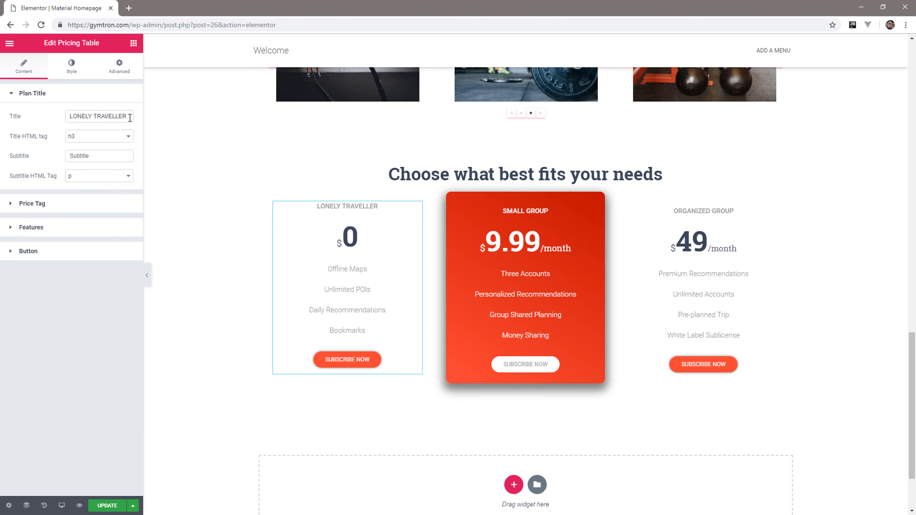
type("ONE PERSON")
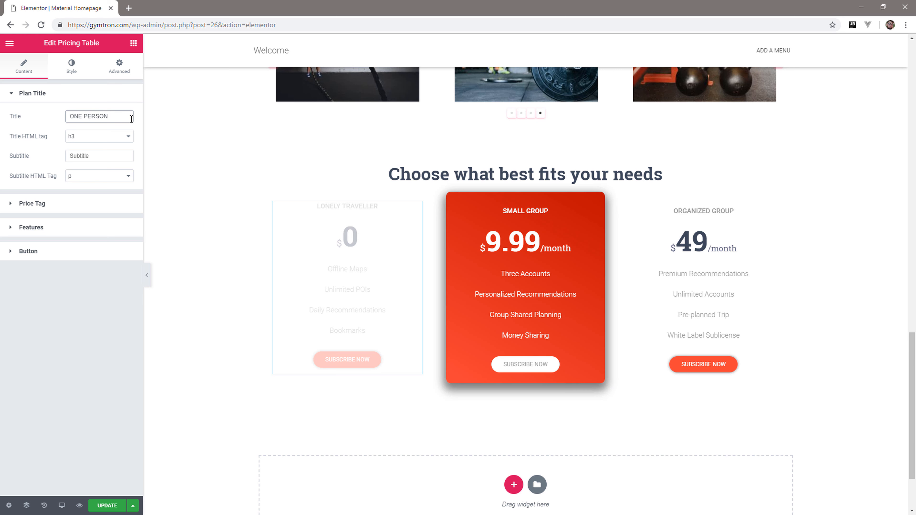
left_click(77, 205)
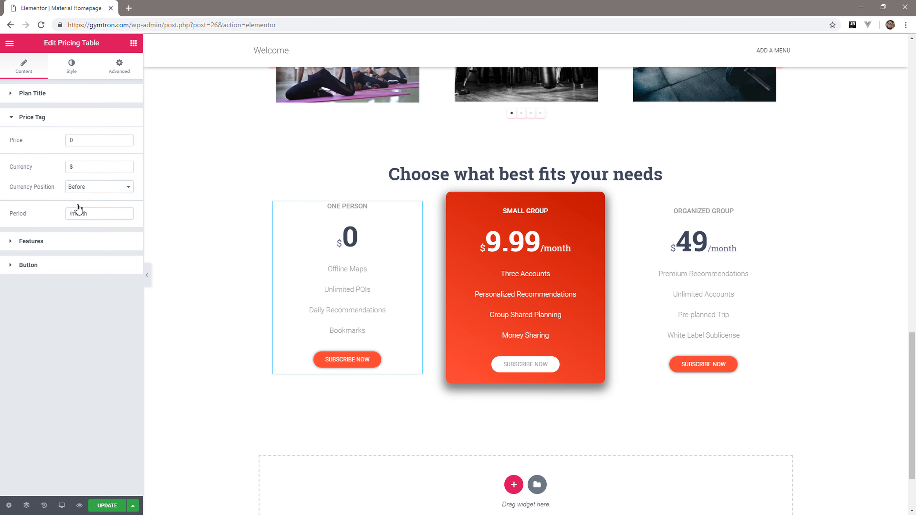
left_click(86, 142)
type("1")
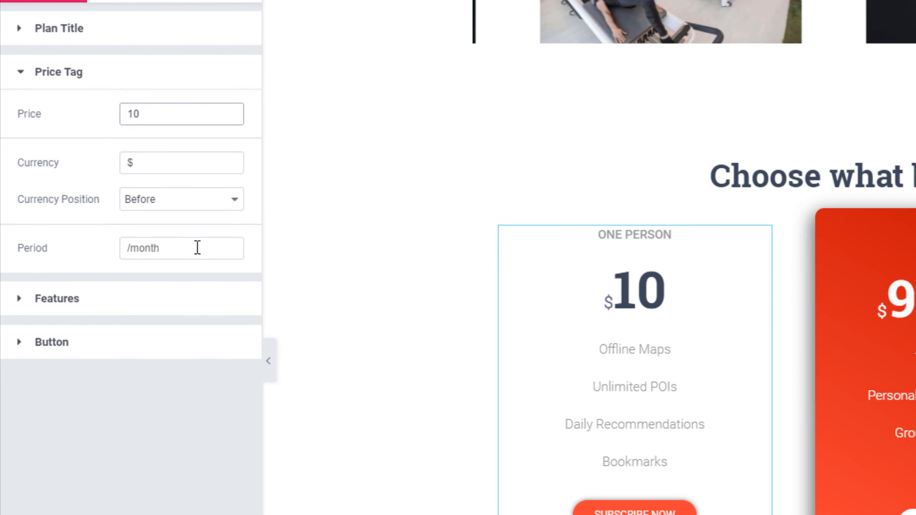
left_click(107, 213)
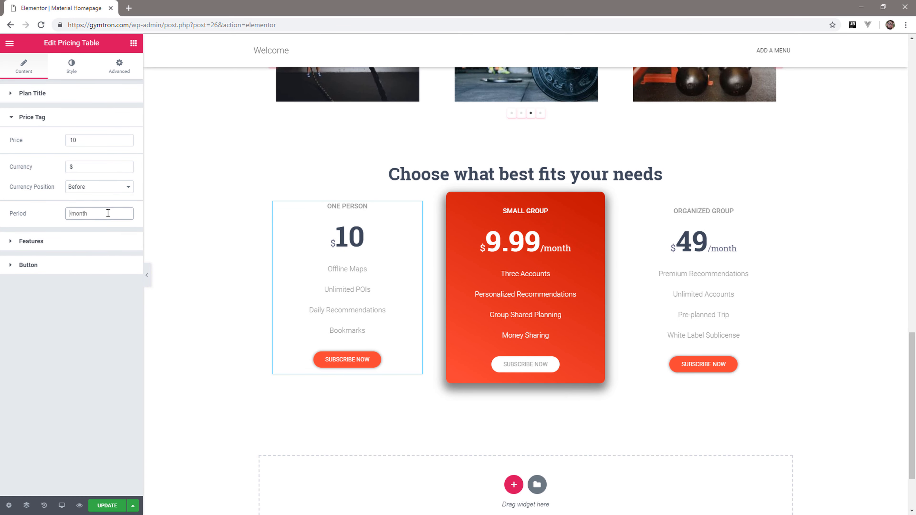
Delete the Daily Recommendations and Bookmarks features from the One Person plan.
left_click(95, 244)
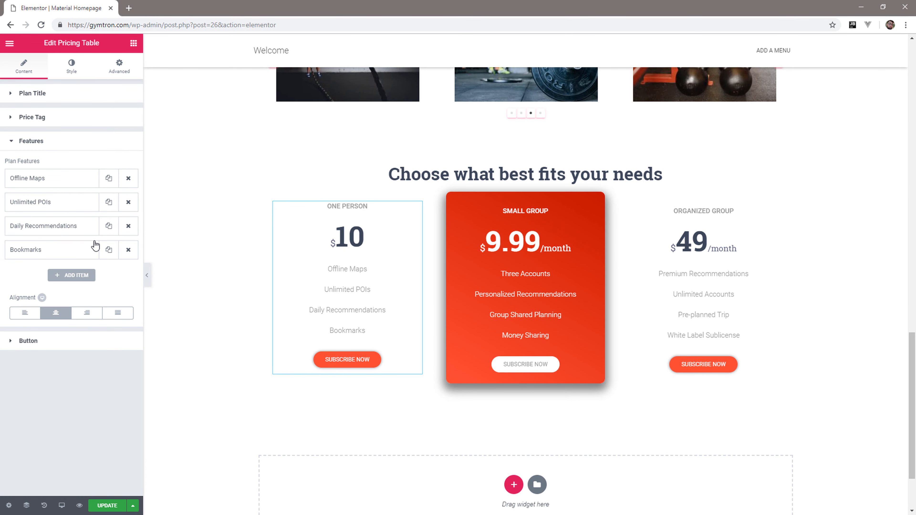
left_click(128, 248)
left_click(131, 226)
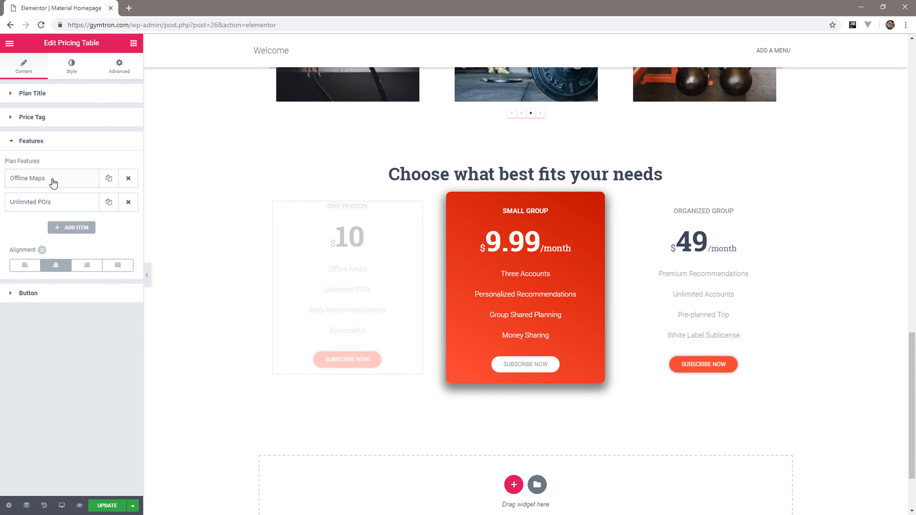
Set the text of the plan's Offline Maps feature to "No Programme" and the second feature's accented text to "Daily Recommendations".
left_click(52, 180)
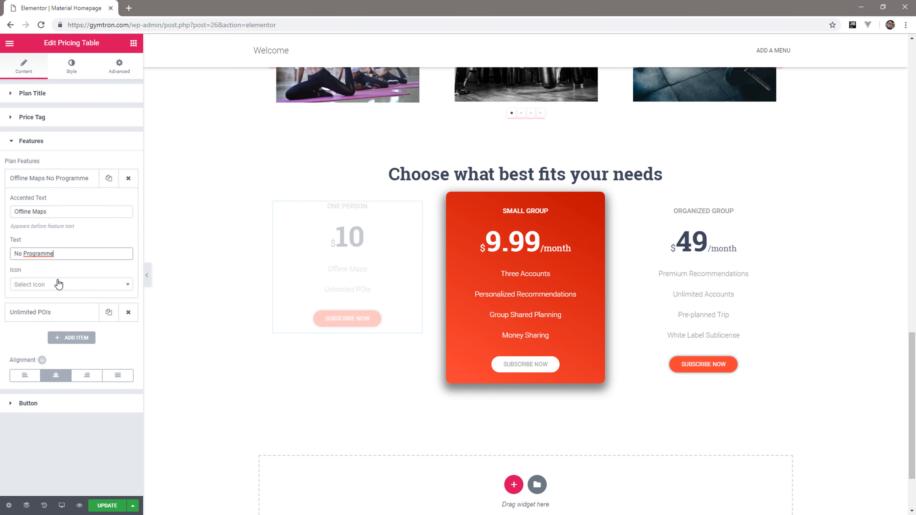
left_click(45, 312)
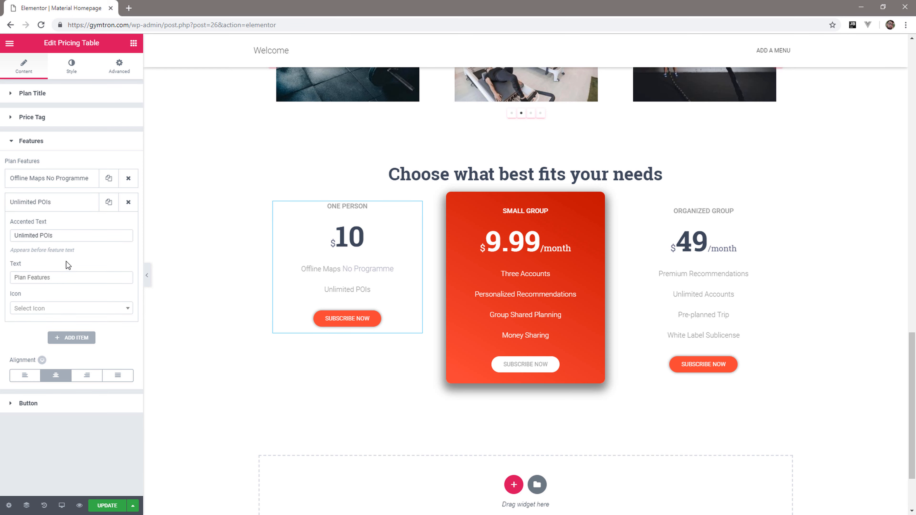
left_click(62, 236)
key("ctrl+a")
type("Daily Recommendations")
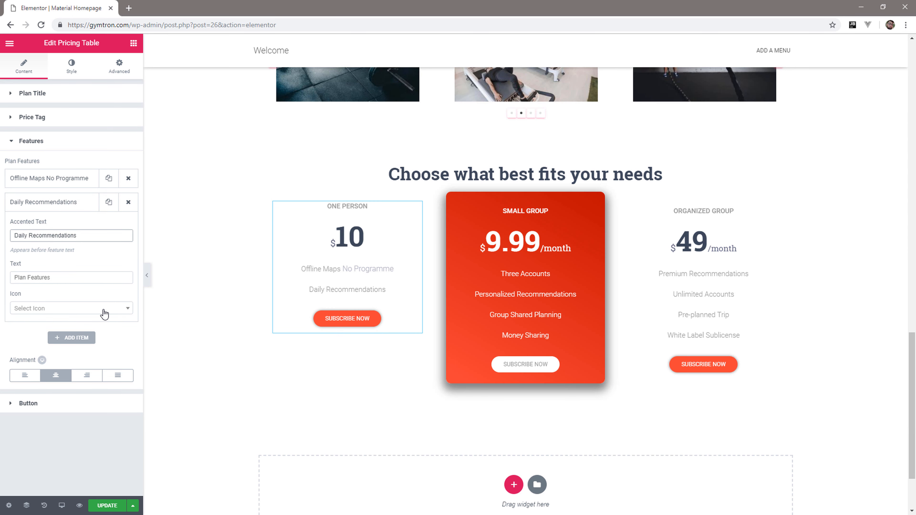
Change the One Person plan's button text to BOOK NOW.
left_click(77, 149)
left_click(37, 167)
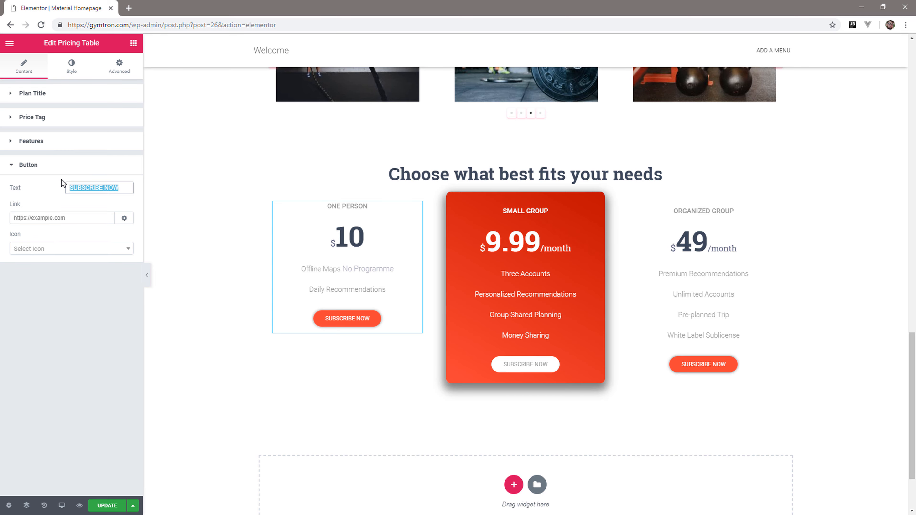
type("BOOK")
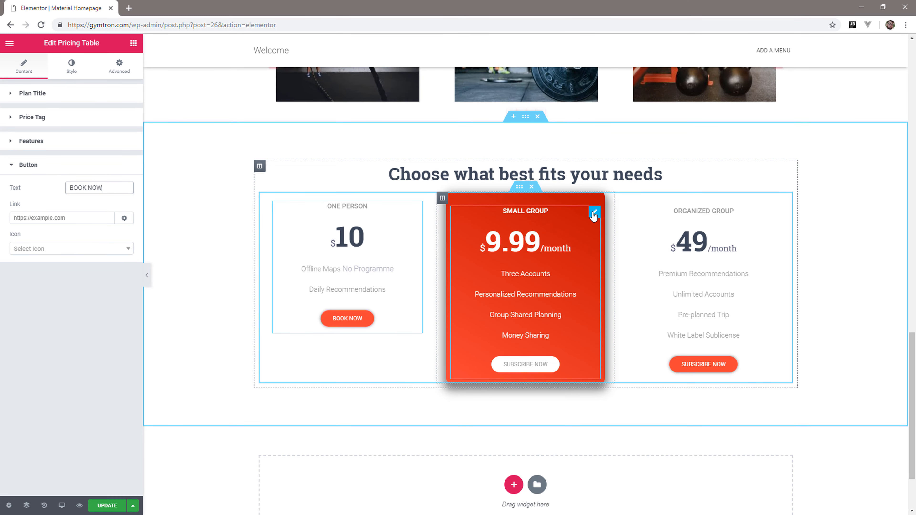
Edit the middle pricing plan with the title TRAIN WITH OTHERS, price 19.99 and first feature App For Programme.
left_click(593, 213)
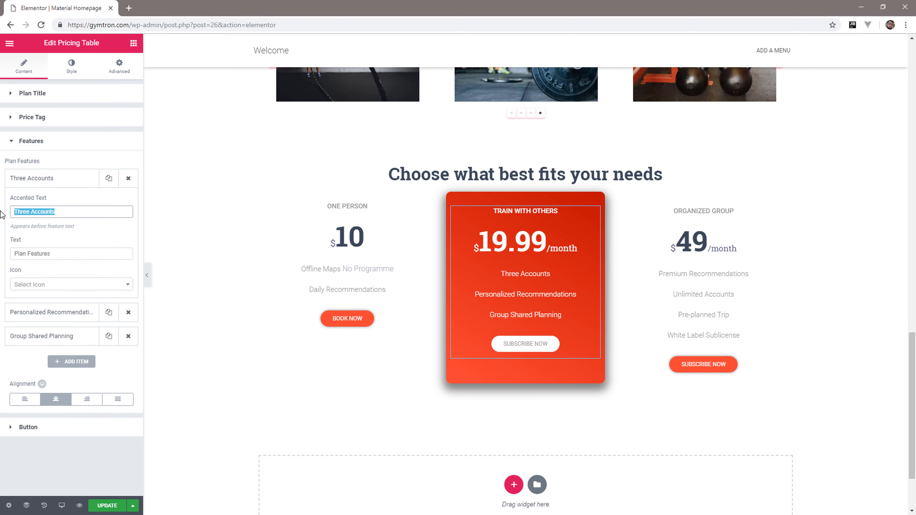
type("A")
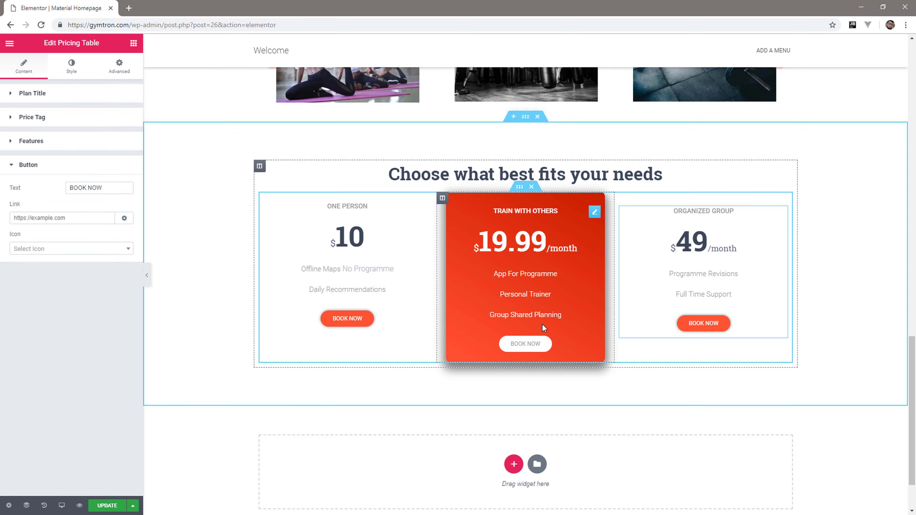
Update the homepage to save its changes and exit Elementor to the WordPress dashboard.
scroll(543, 324, "up", 4)
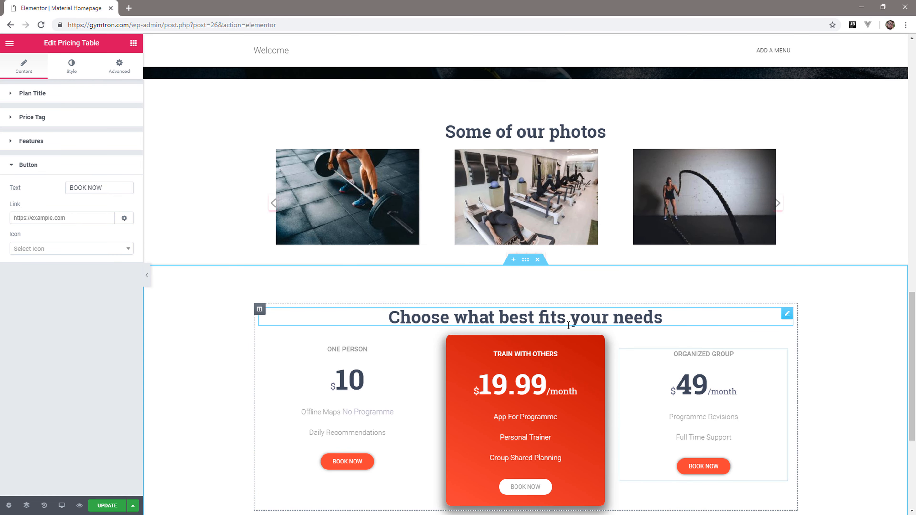
scroll(568, 325, "up", 8)
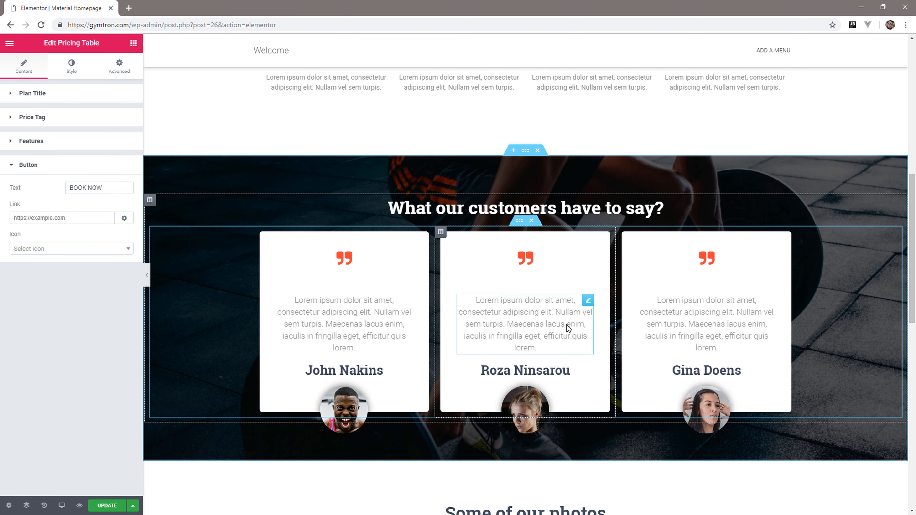
scroll(567, 325, "up", 8)
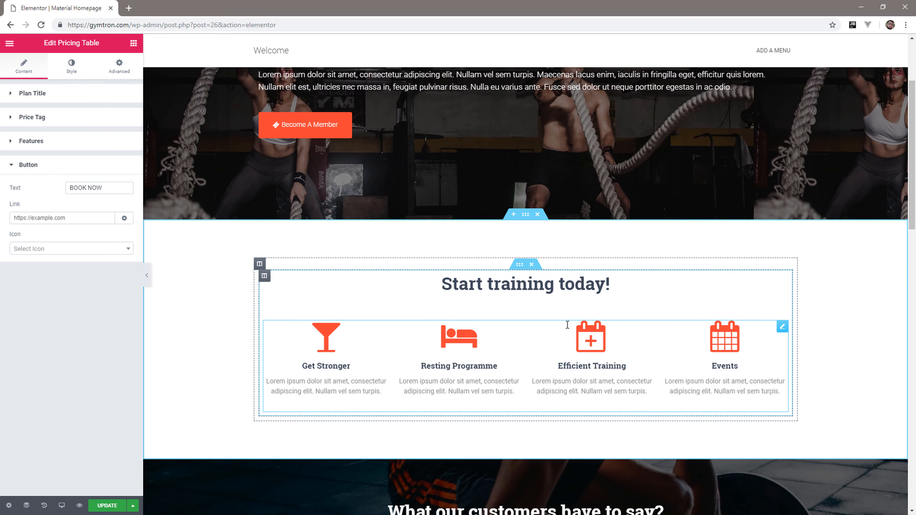
scroll(567, 324, "up", 3)
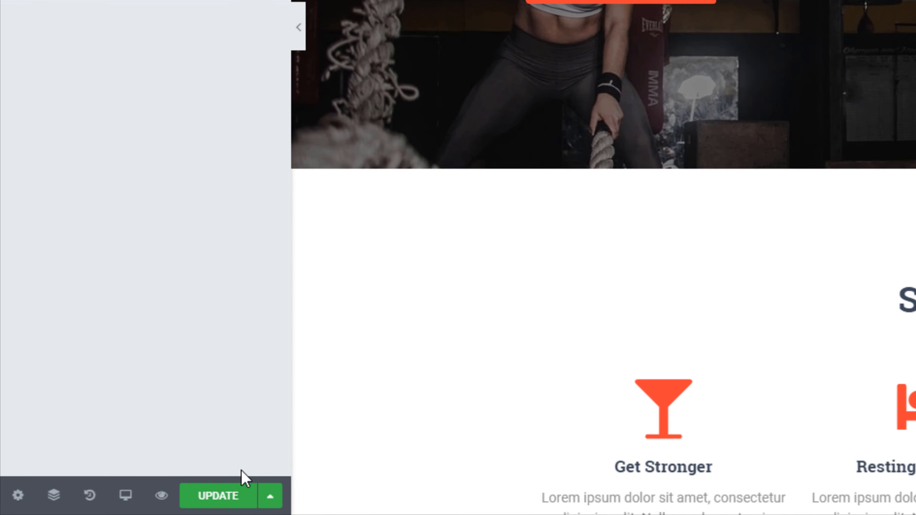
left_click(242, 486)
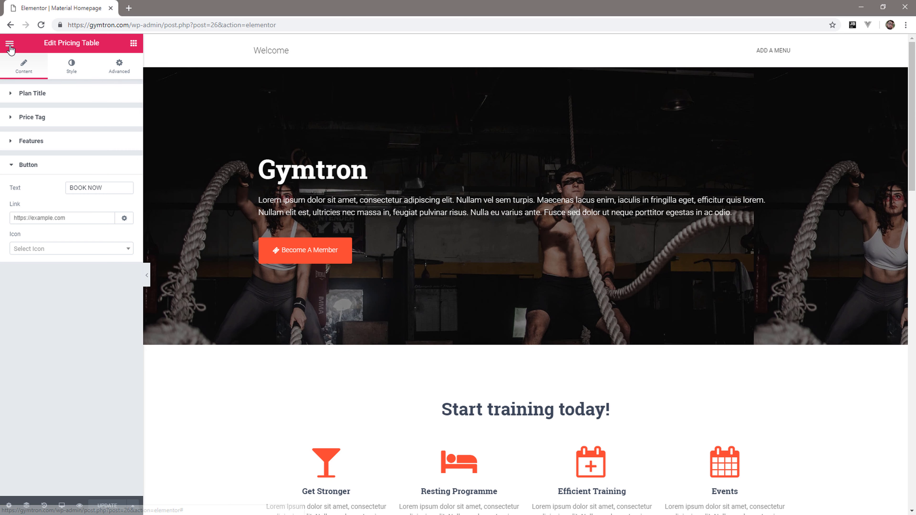
left_click(10, 44)
left_click(58, 292)
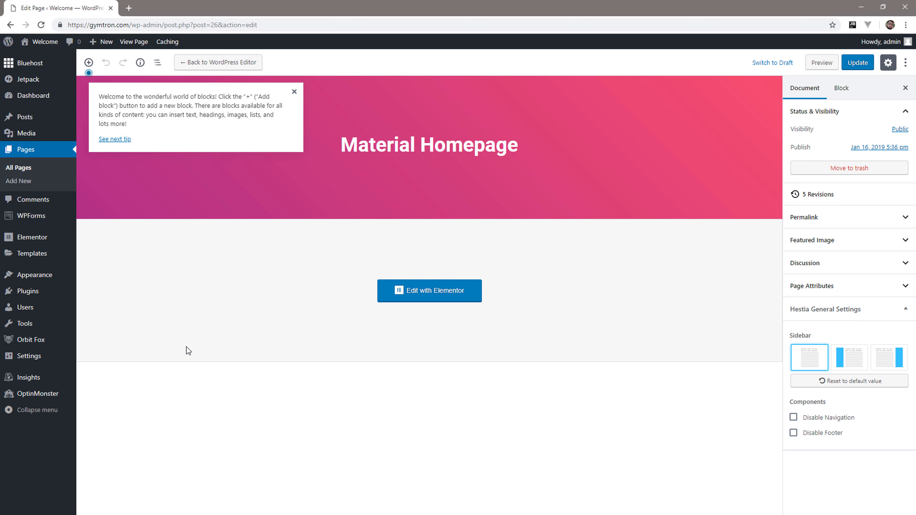
Import the About Our Business template from the Orbit Fox Template Directory and open it in Elementor.
mouse_move(69, 341)
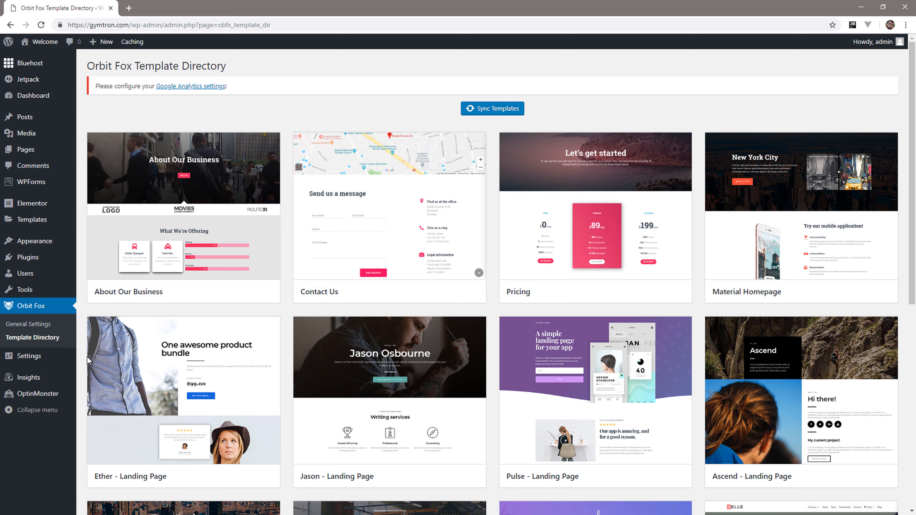
mouse_move(220, 238)
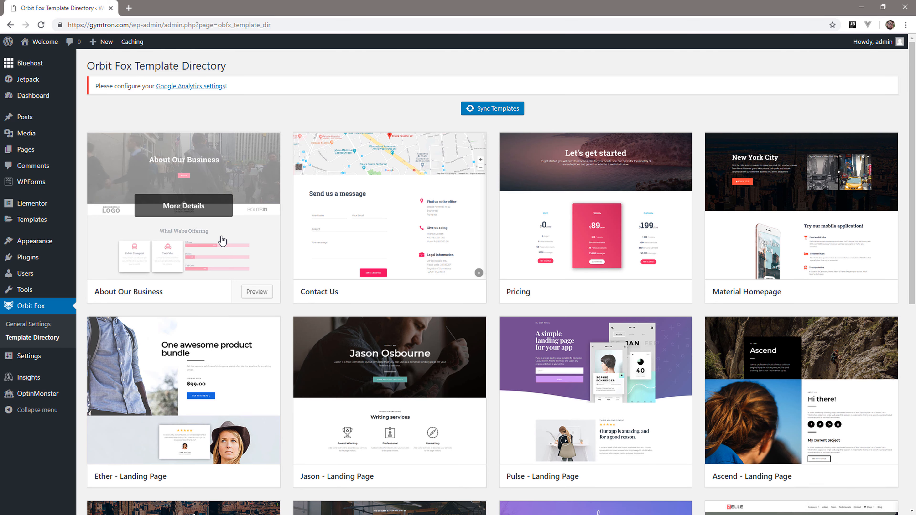
left_click(252, 293)
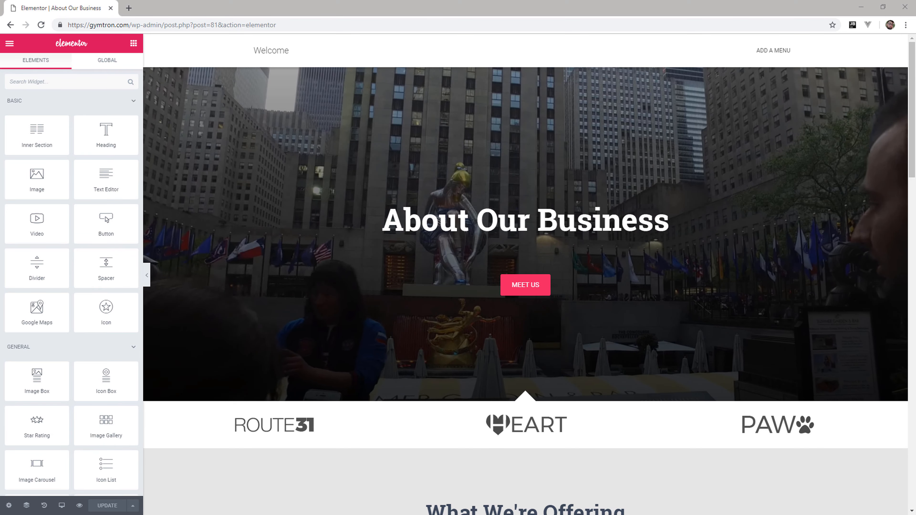
Change the hero heading to About Our Gym.
left_click(545, 231)
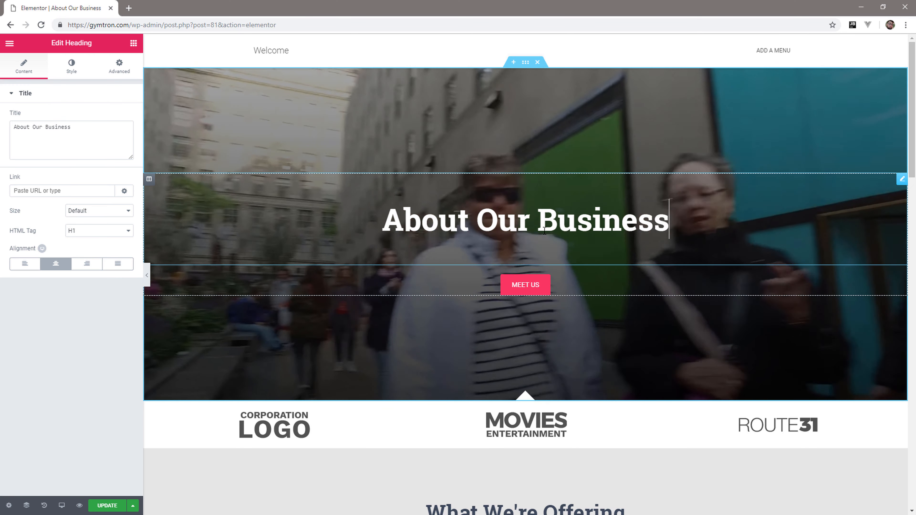
key("BackSpace")
key("BackSpace")
key("BackSpace")
key("BackSpace")
key("BackSpace")
key("BackSpace")
key("BackSpace")
key("BackSpace")
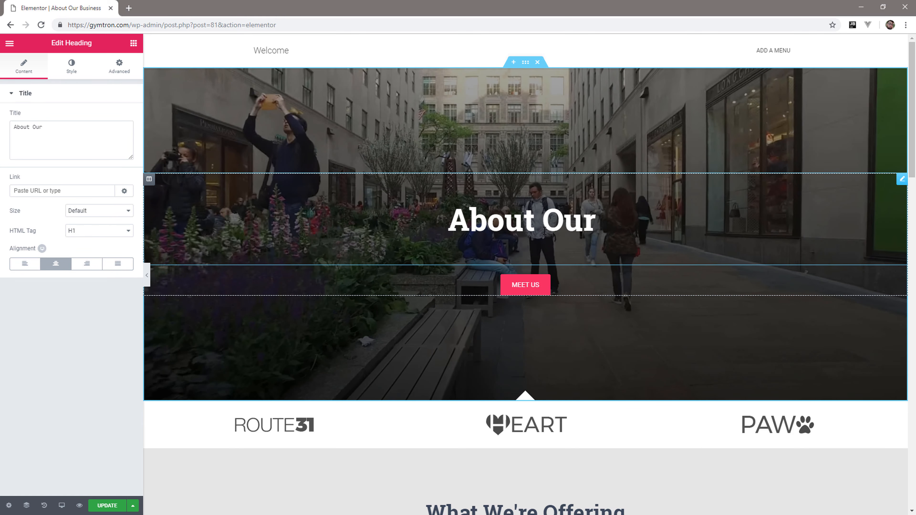
type("Gym")
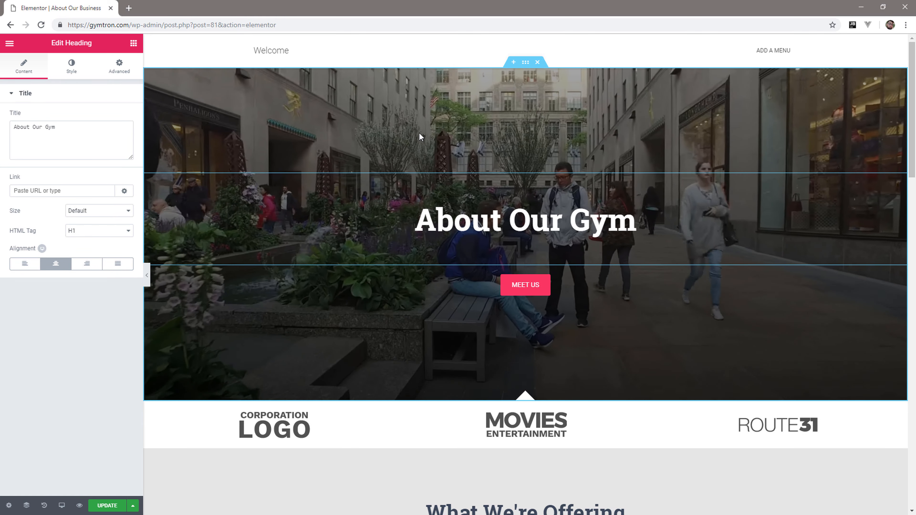
Upload AboutUs.jpg from the Gymtron Images folder and set it as the hero section's background fallback image.
left_click(213, 137)
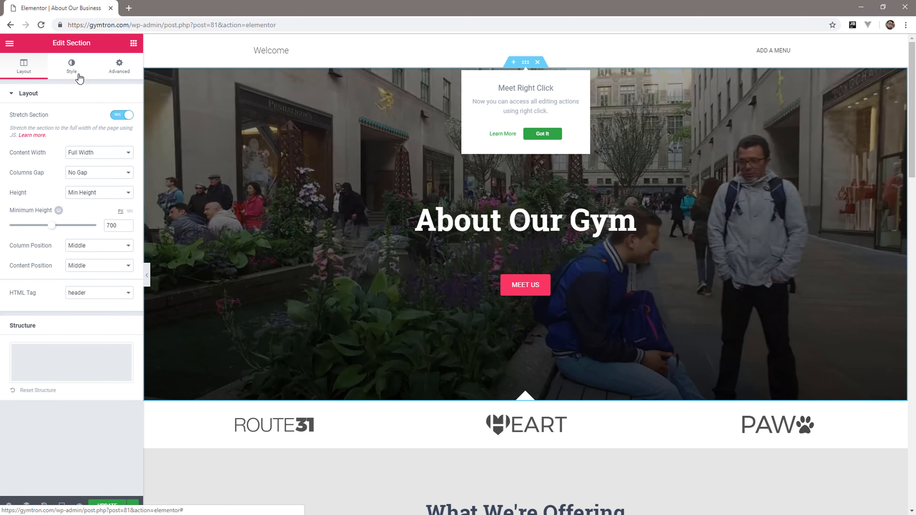
left_click(72, 66)
left_click(101, 288)
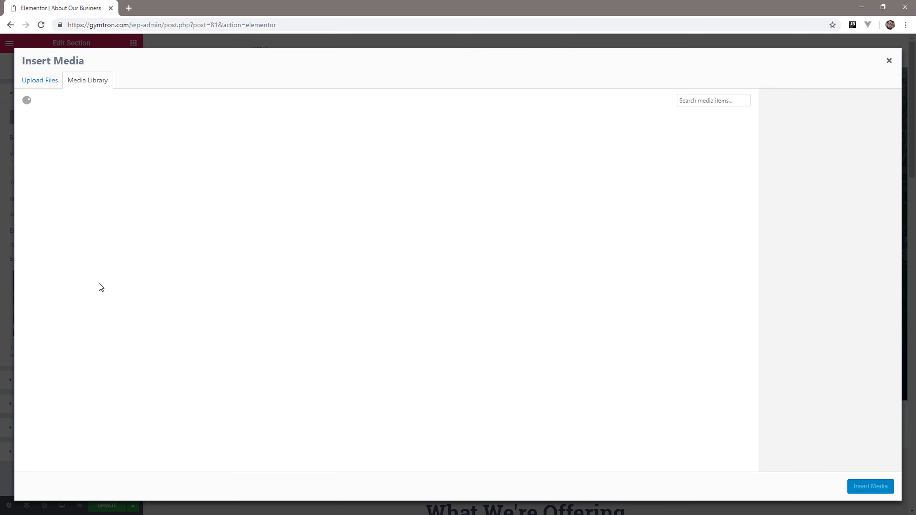
left_click(57, 85)
left_click(462, 252)
left_click(309, 106)
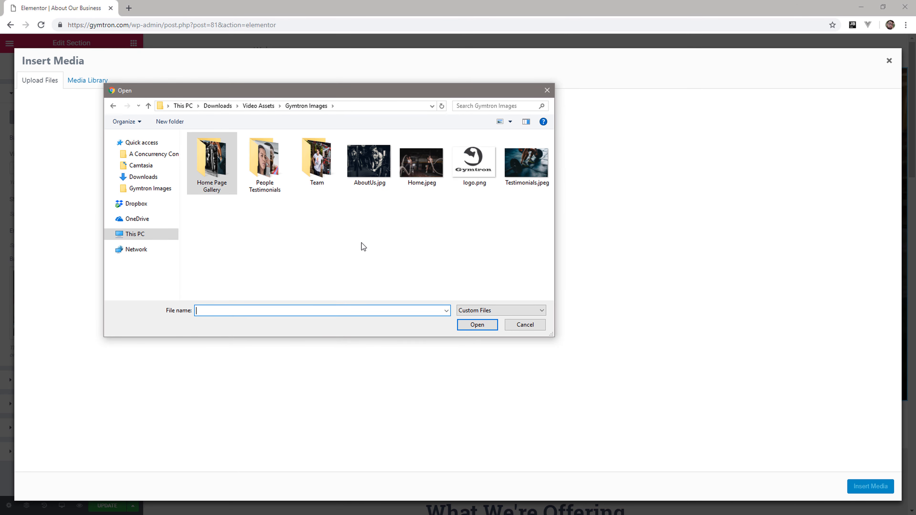
left_click(359, 166)
left_click(477, 324)
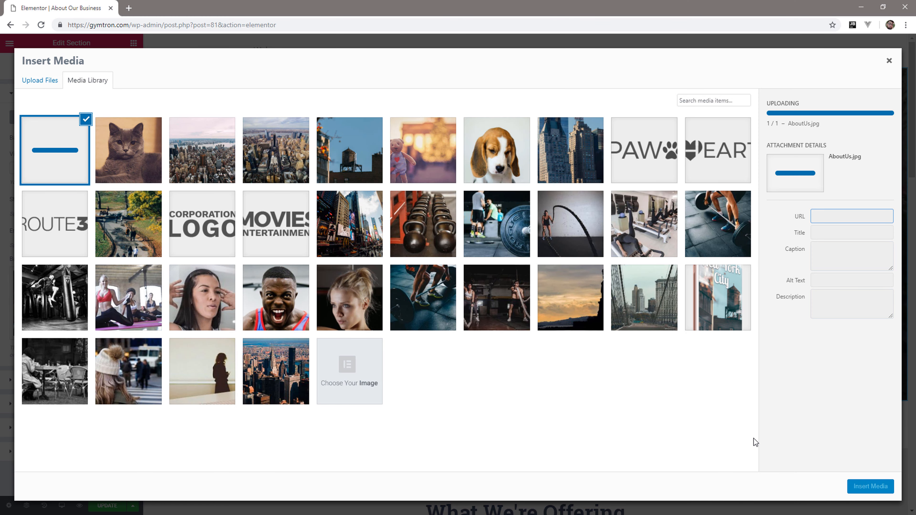
left_click(873, 487)
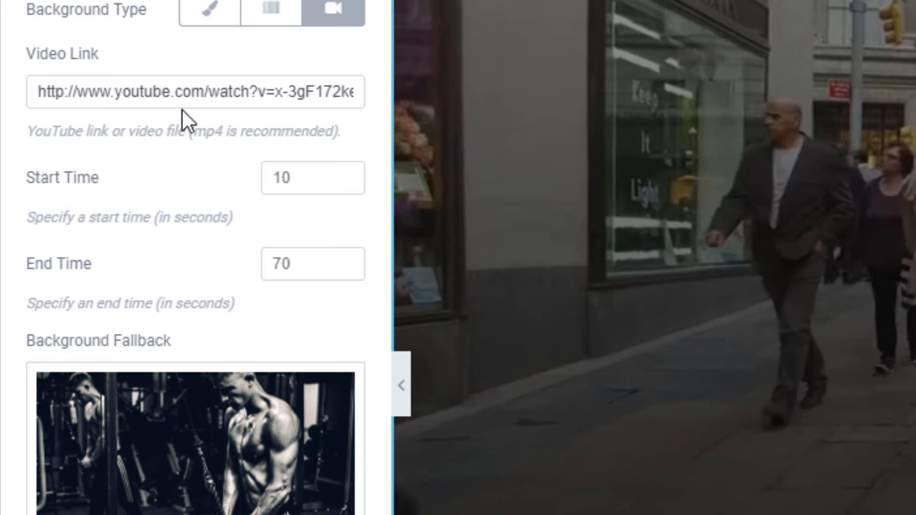
Replace the hero section's background video link with the copied YouTube URL.
double_click(76, 165)
key("ctrl+a")
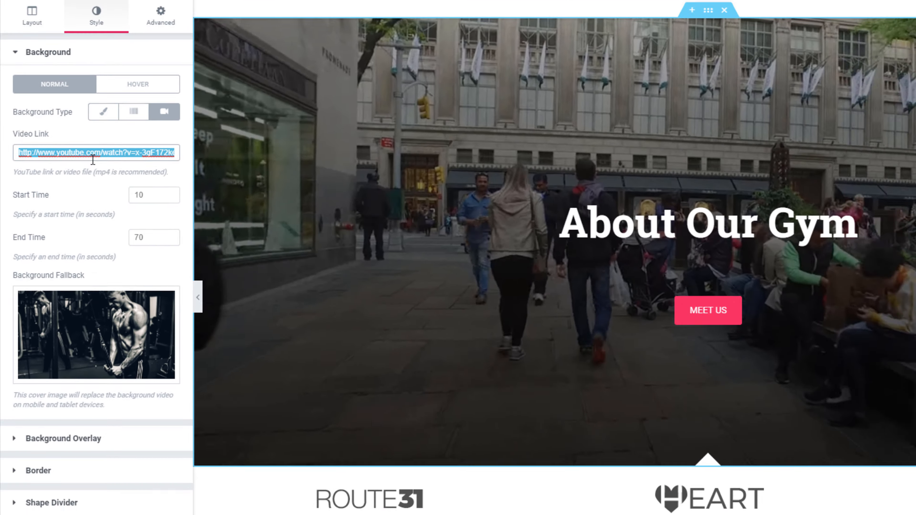
key("ctrl+v")
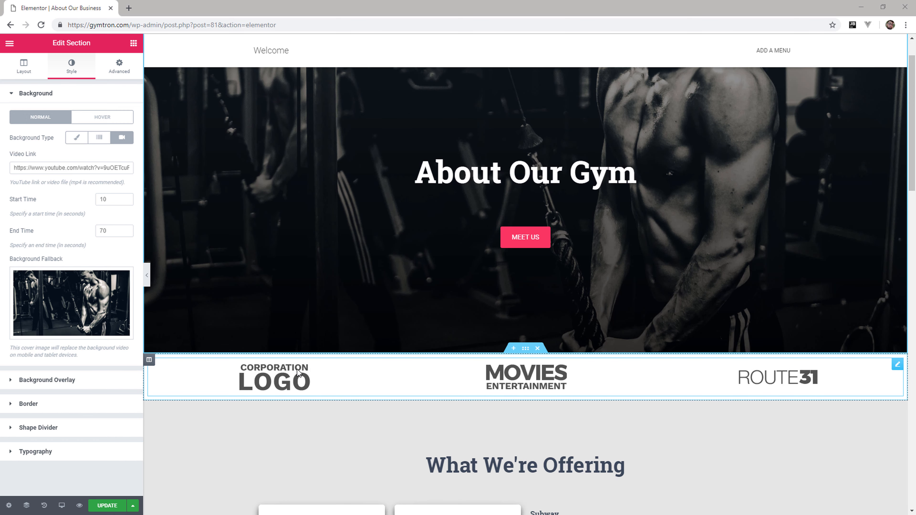
Delete the company logo strip, the What We're Offering heading and its cards, the city photo gallery and the map section.
right_click(148, 366)
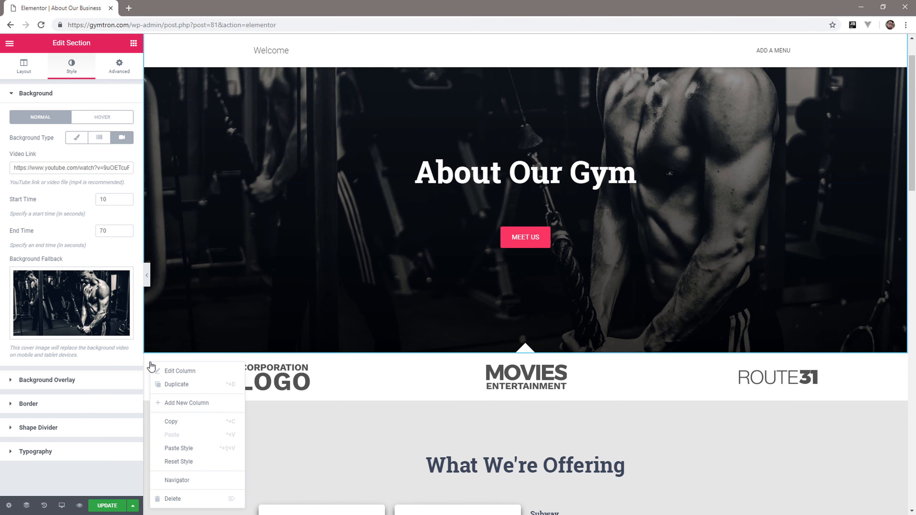
left_click(170, 495)
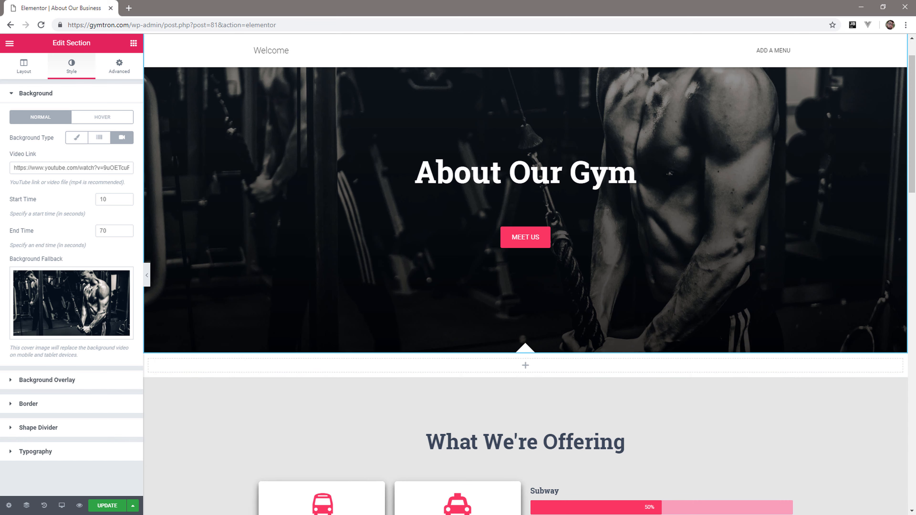
scroll(435, 407, "down", 3)
scroll(435, 407, "down", 4)
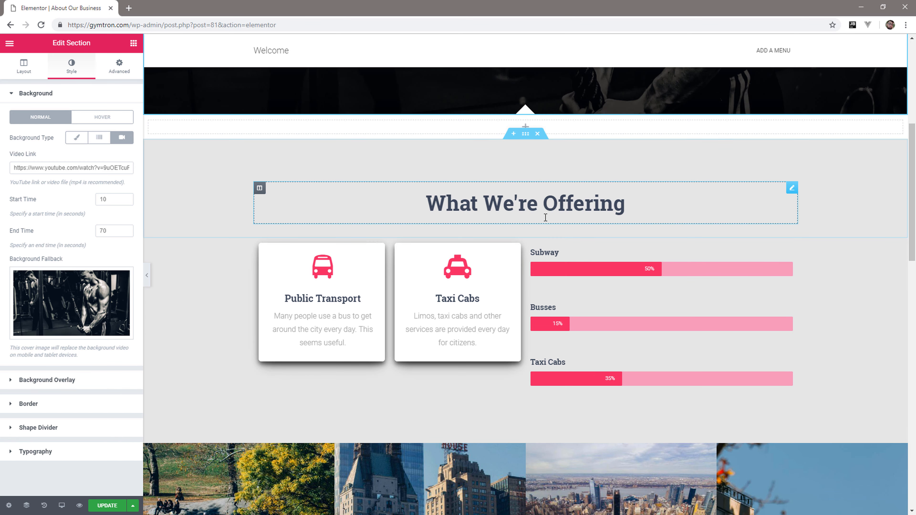
left_click(538, 239)
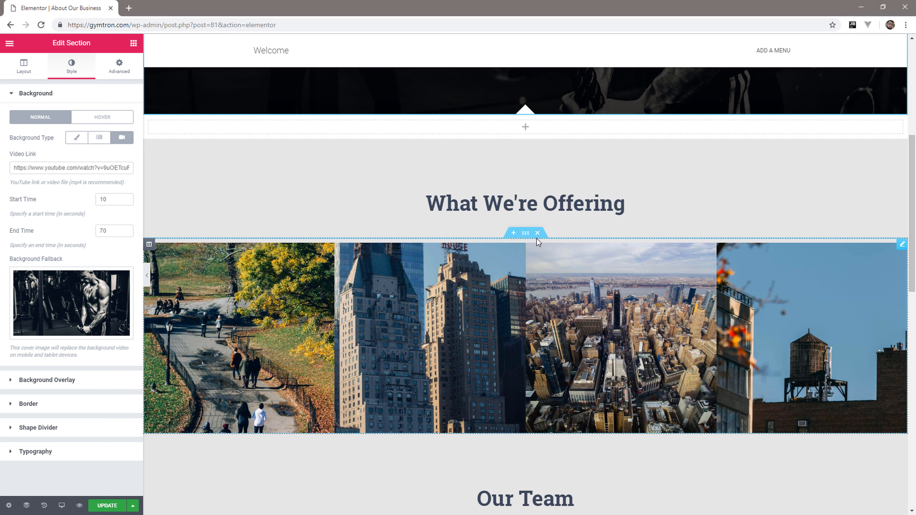
left_click(537, 235)
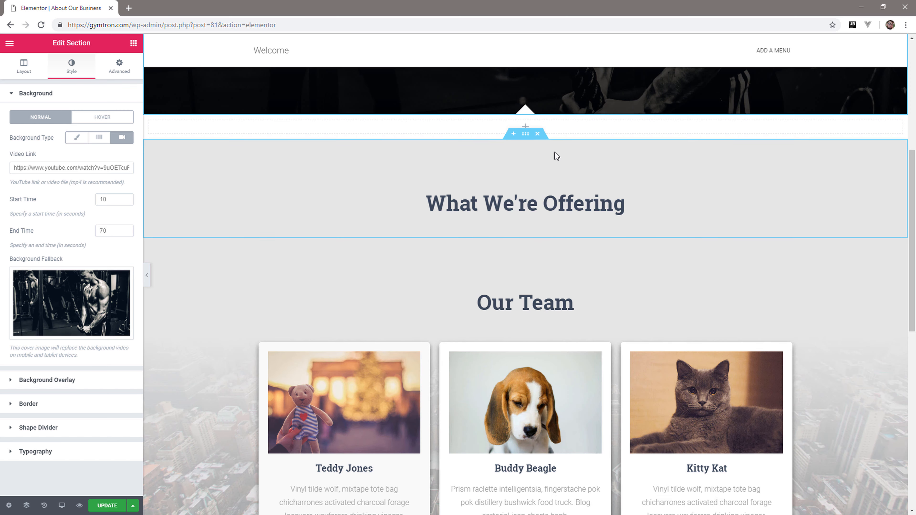
left_click(538, 132)
scroll(578, 188, "down", 7)
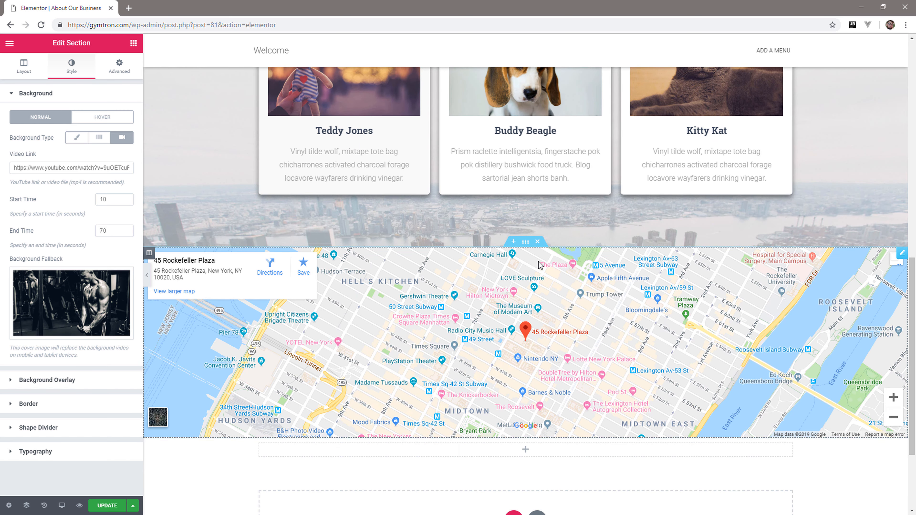
left_click(538, 241)
Upload the photos from the Team folder and set TeamPerson-3.jpg as the first Our Team card's image.
scroll(526, 324, "up", 4)
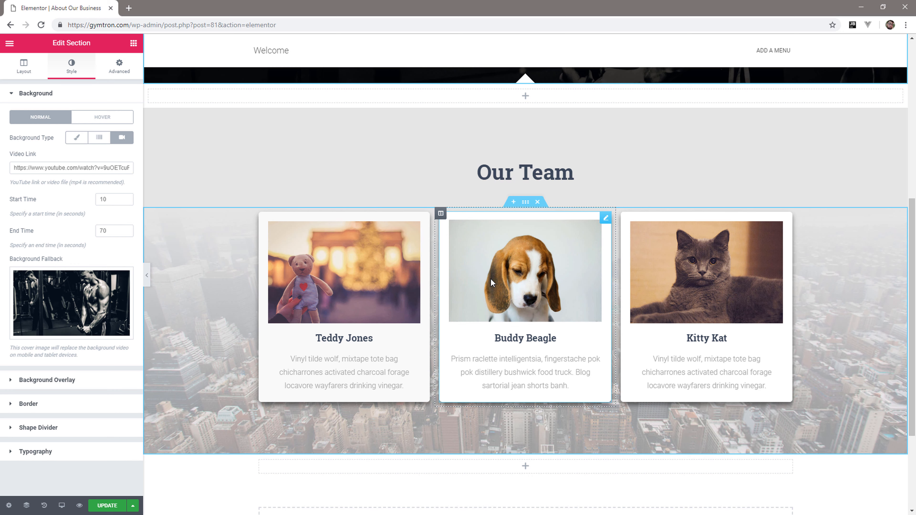
left_click(368, 273)
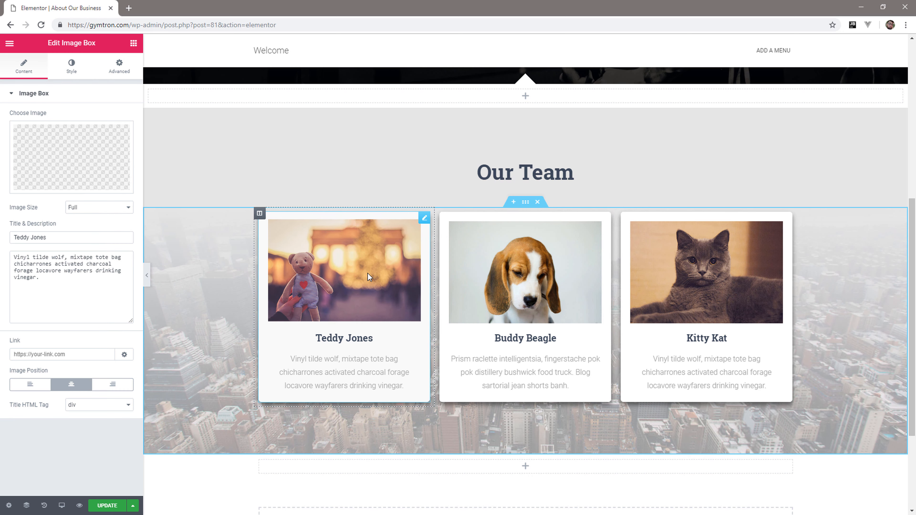
mouse_move(67, 145)
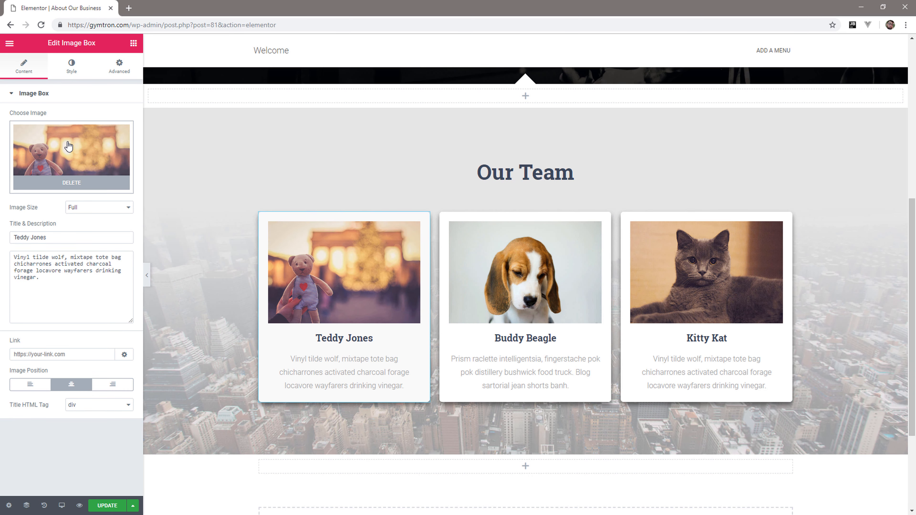
left_click(69, 146)
left_click(43, 84)
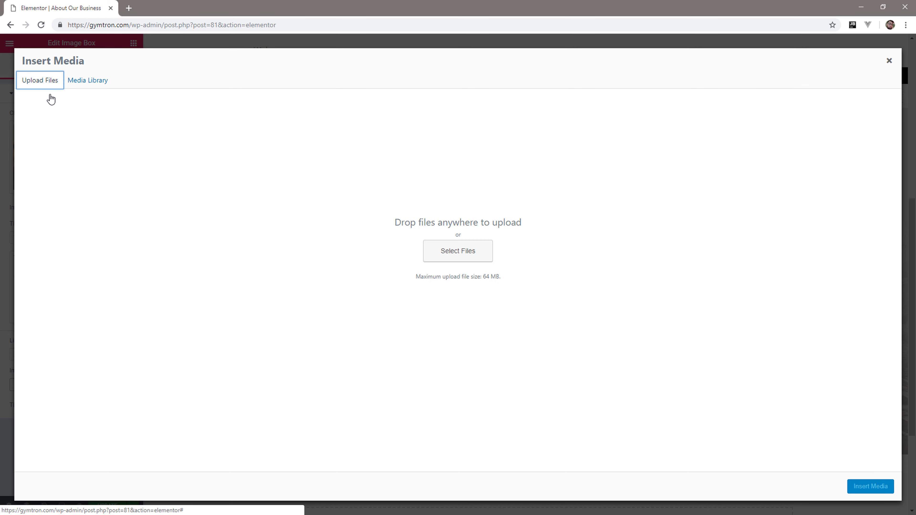
left_click(446, 254)
double_click(317, 159)
left_click_drag(414, 226, 150, 135)
left_click(471, 325)
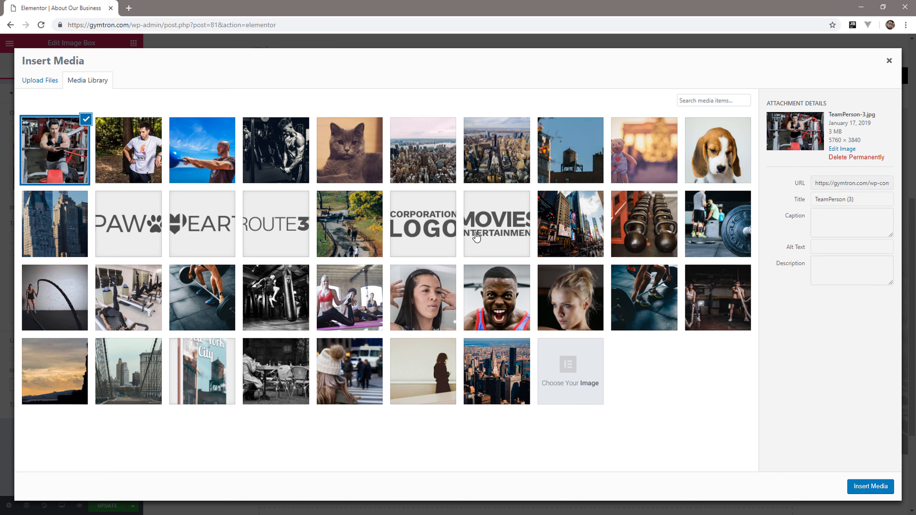
left_click(882, 496)
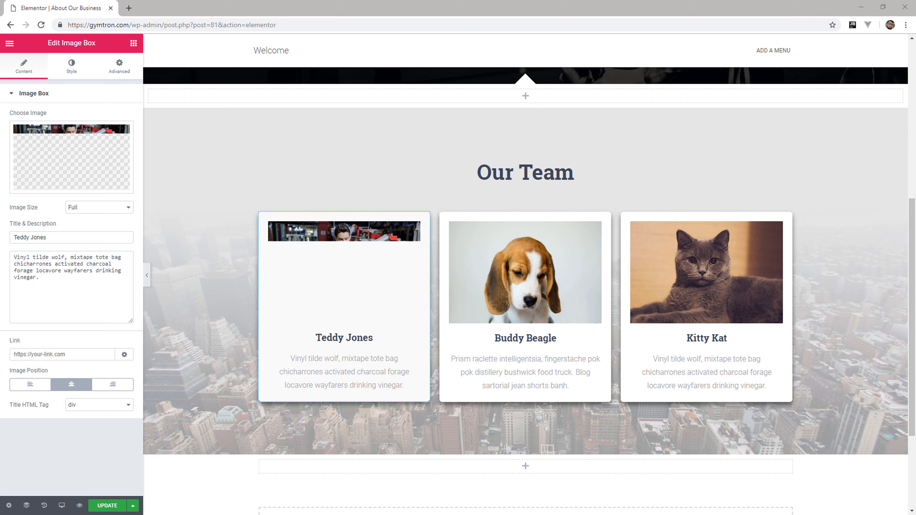
Enter the first team member's full name and replace the first two team cards' descriptions with the Lorem ipsum dolor sit amet placeholder text.
left_click(349, 334)
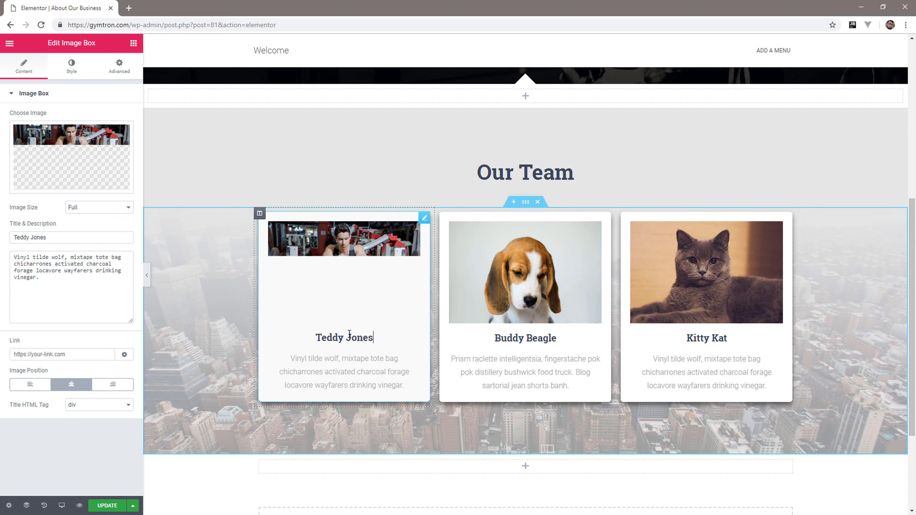
left_click_drag(68, 239, 11, 246)
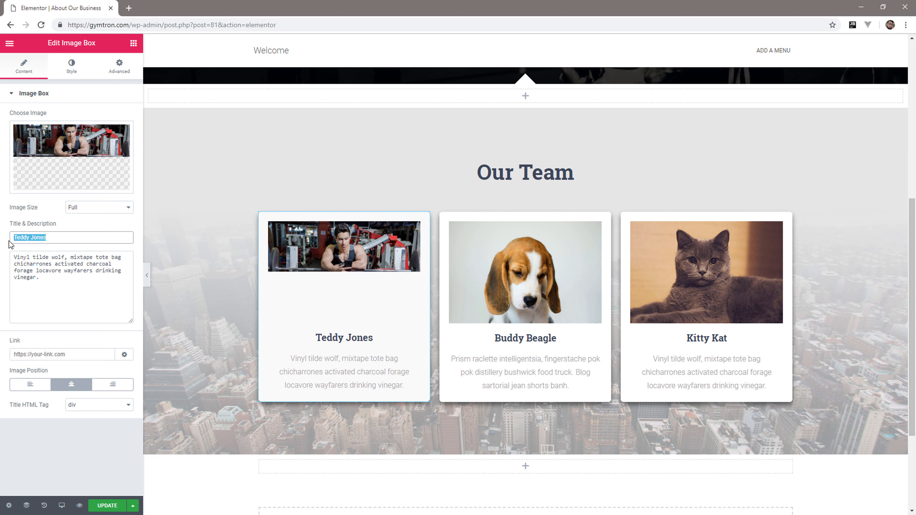
type("Raymond S. Bell")
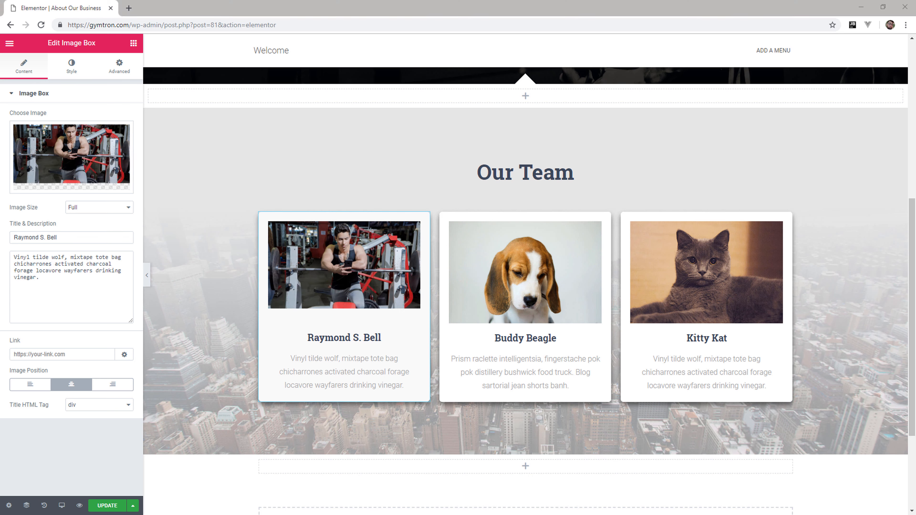
left_click(66, 285)
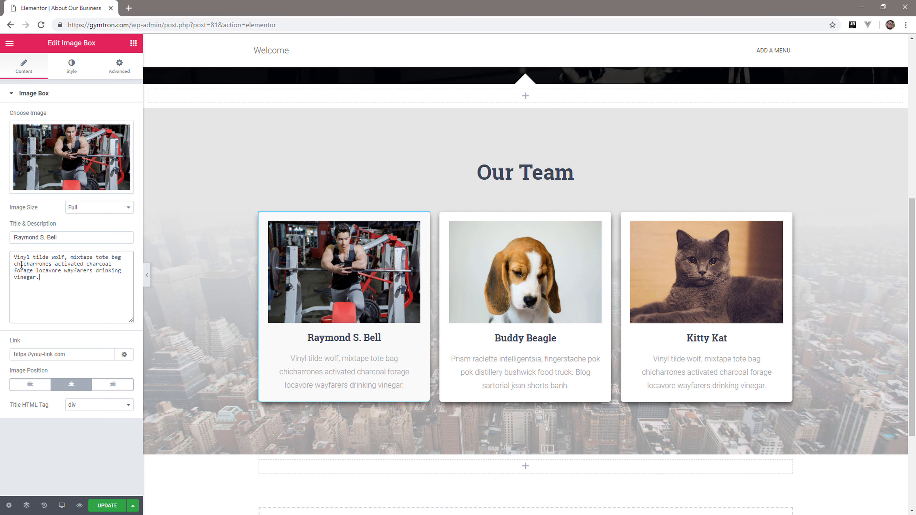
key("ctrl+a")
type("Lorem ipsum dolor sit amet, consectetur adipiscing elit. Curabitur nisi felis, pretium id sollicitudin ac, imperdiet in erat.")
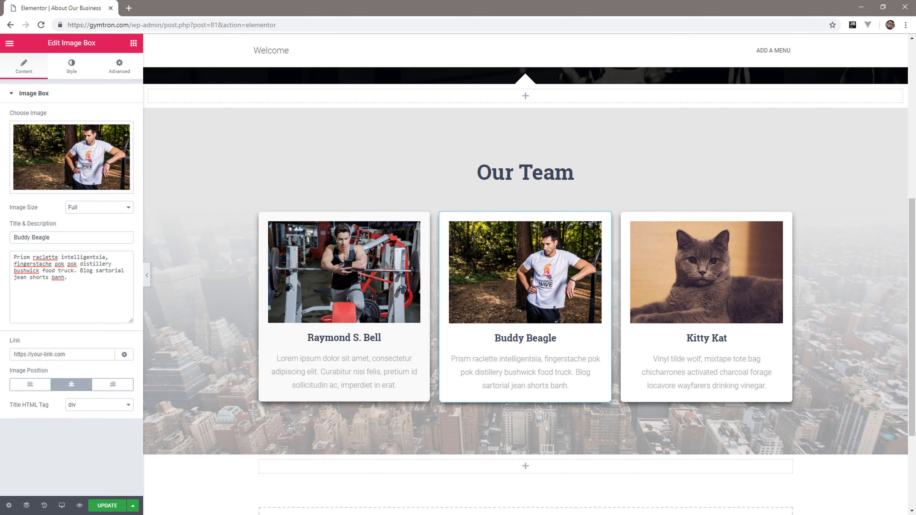
left_click(84, 283)
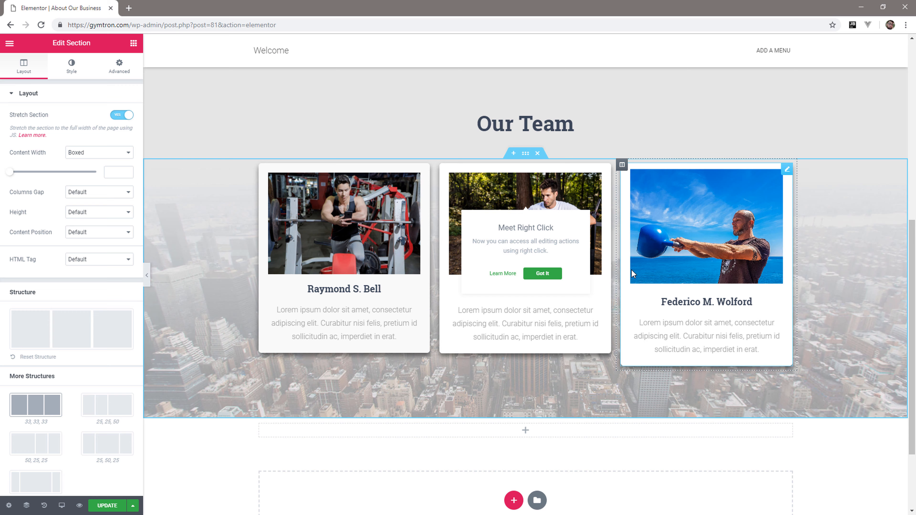
Review the edited About page from the team section up to the hero and update it to save the changes.
scroll(632, 270, "down", 3)
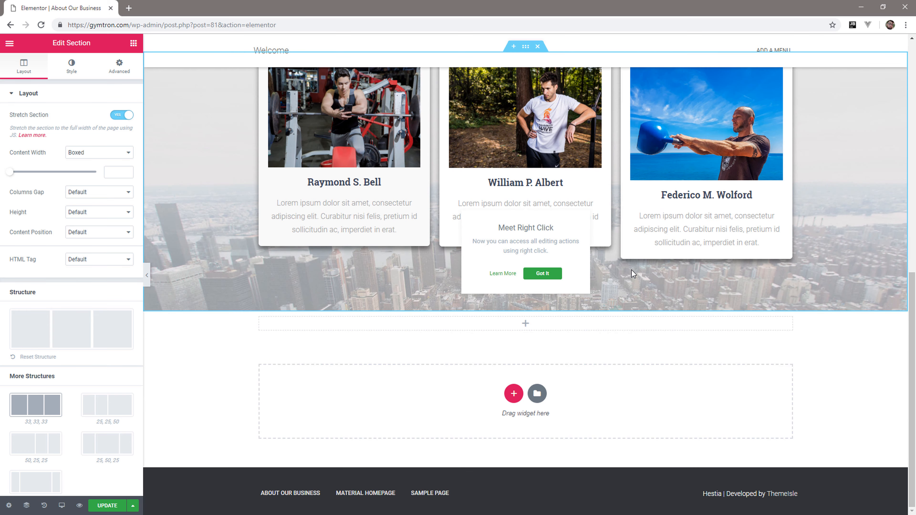
scroll(632, 270, "up", 10)
scroll(632, 270, "up", 1)
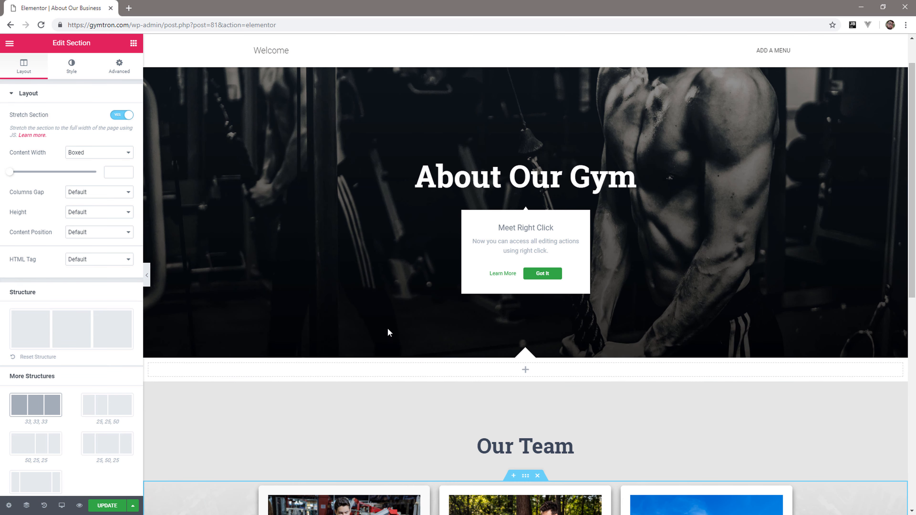
scroll(272, 335, "up", 1)
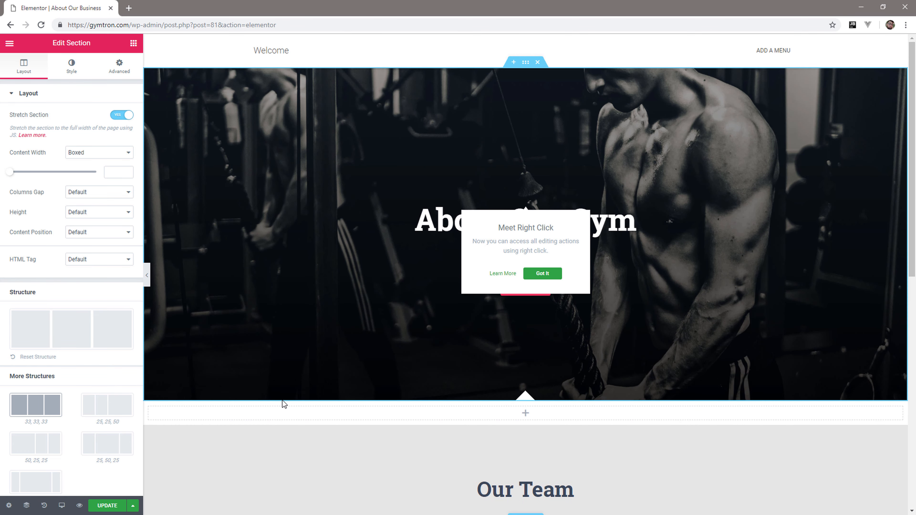
left_click(107, 506)
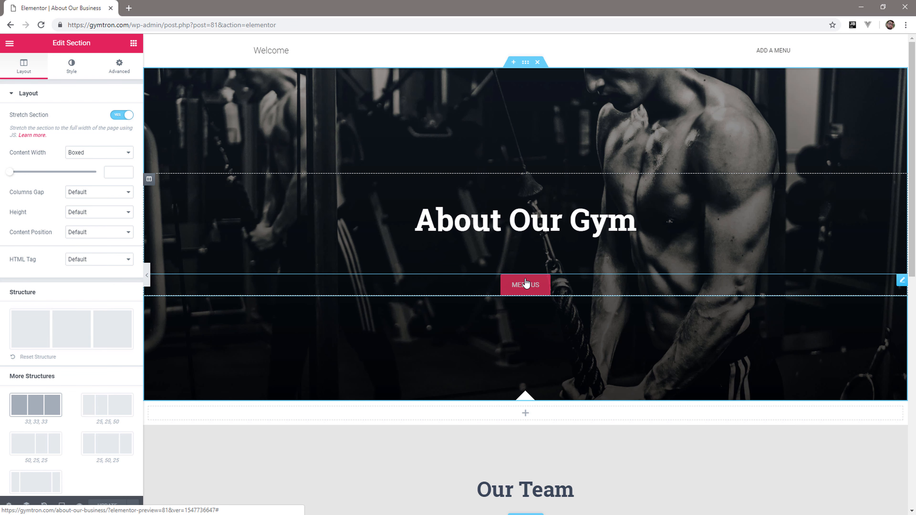
Delete the MEET US button from the hero section.
right_click(901, 282)
left_click(844, 417)
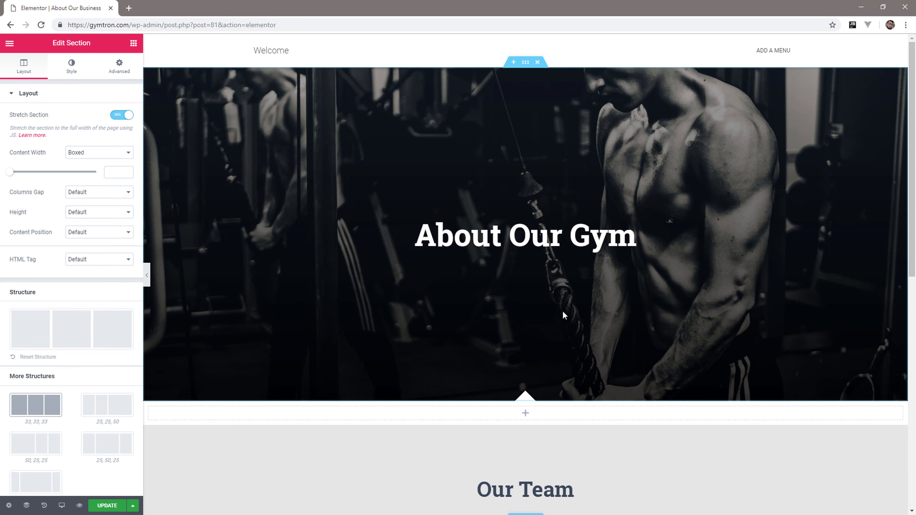
Update the About page to save the changes and exit the editor to the WordPress dashboard.
left_click(114, 506)
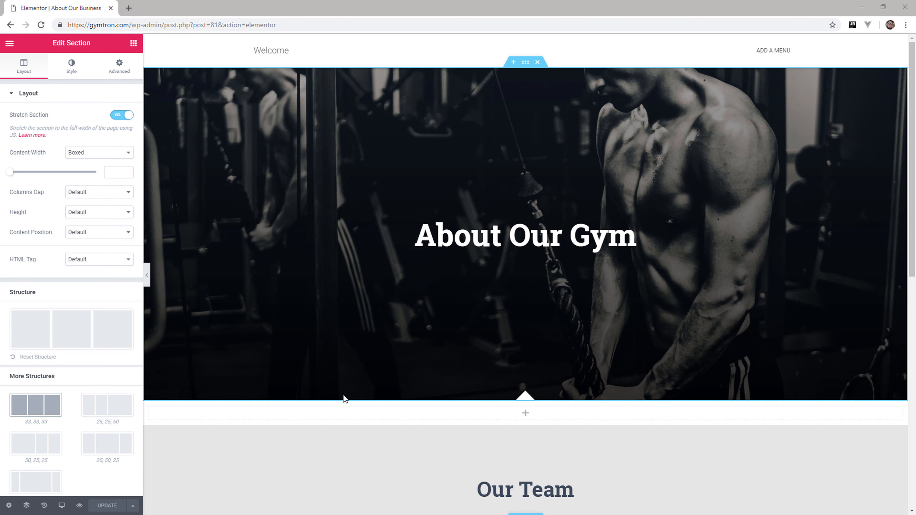
left_click(10, 43)
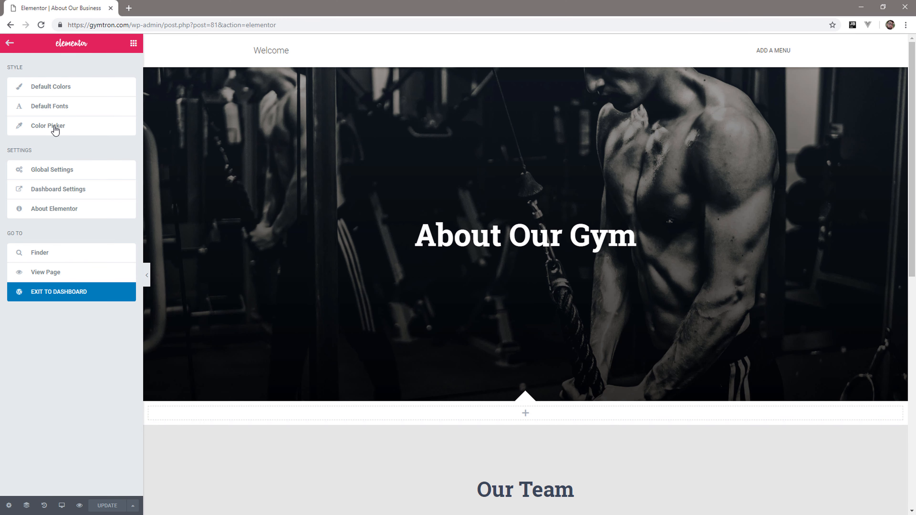
left_click(62, 291)
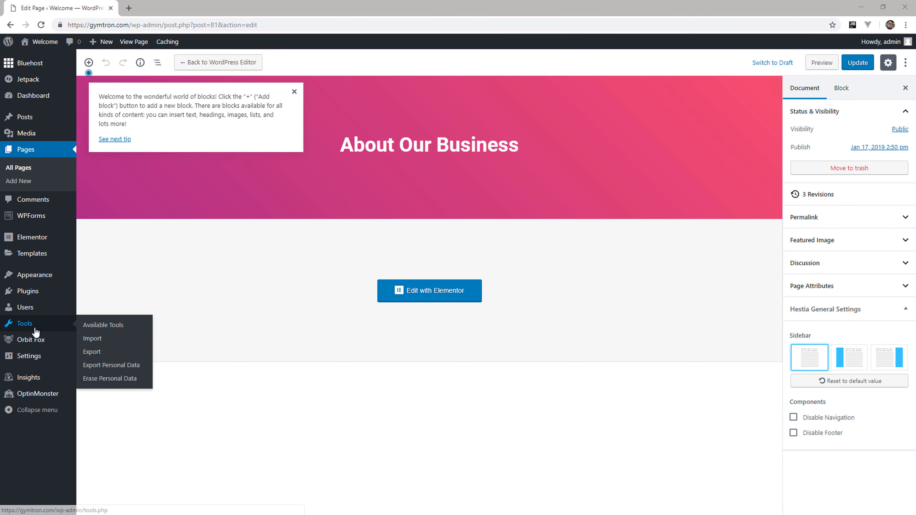
Import the Contact Us template from the Orbit Fox template directory.
mouse_move(33, 339)
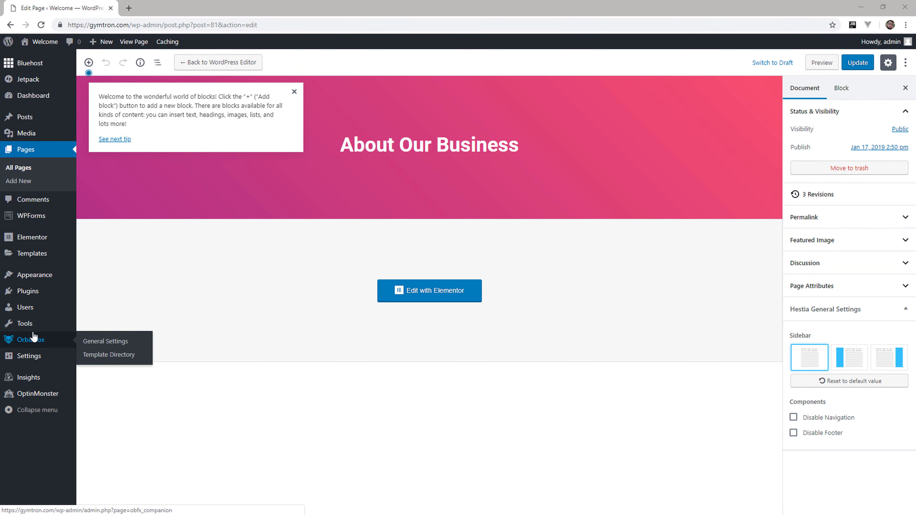
left_click(107, 355)
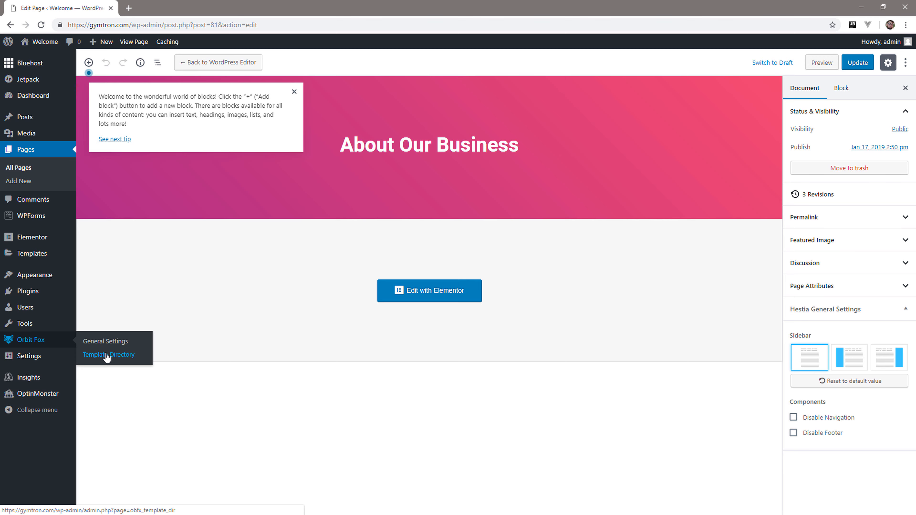
left_click(107, 356)
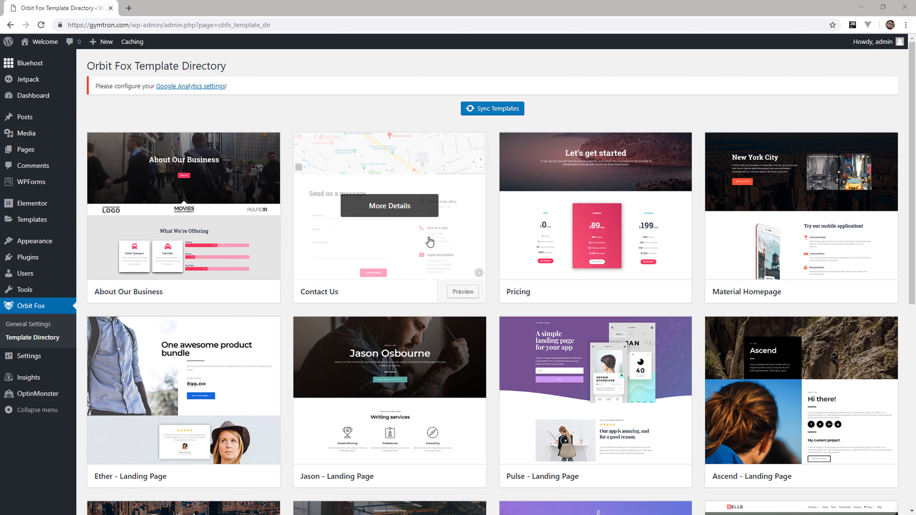
left_click(463, 293)
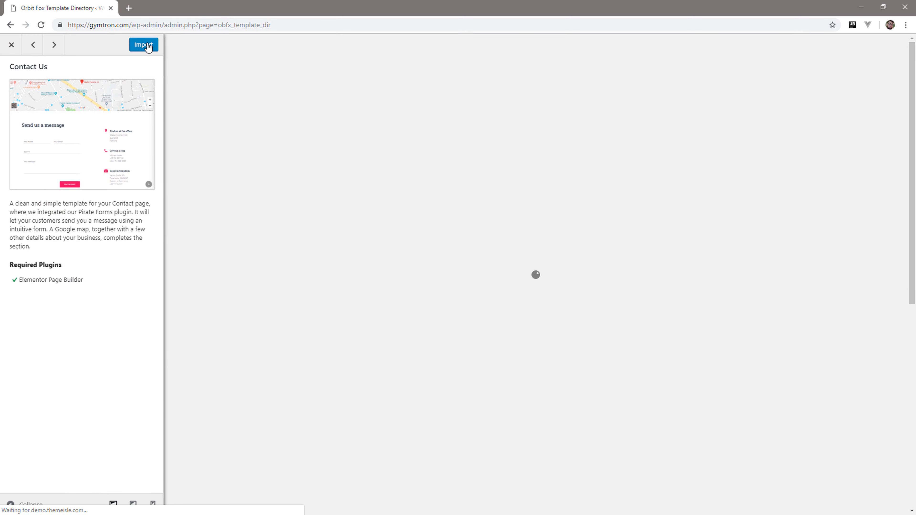
left_click(148, 45)
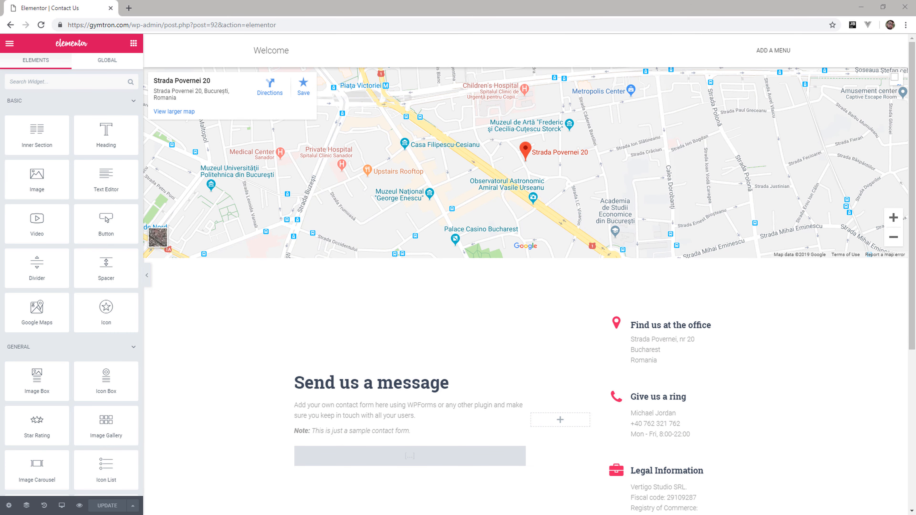
Set the Google map's location to Larnaca Cyprus with a zoom of 14.
scroll(512, 159, "down", 5)
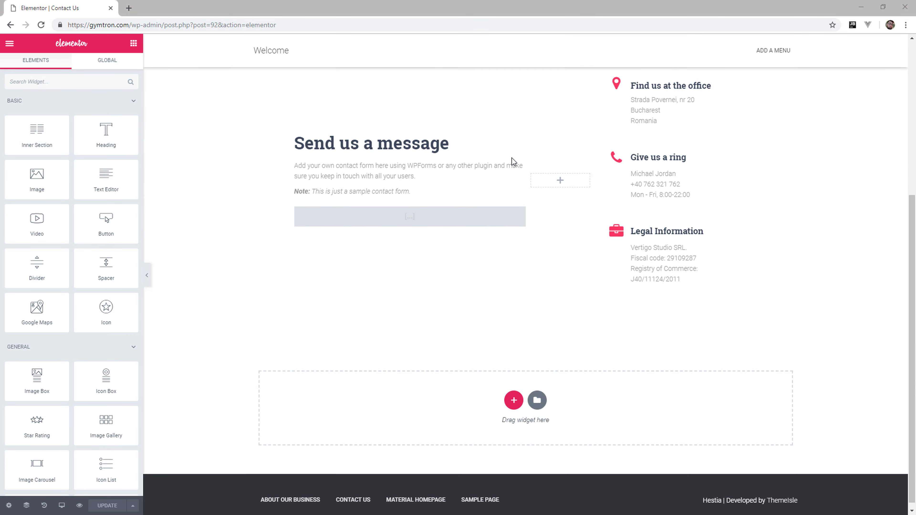
scroll(458, 361, "up", 4)
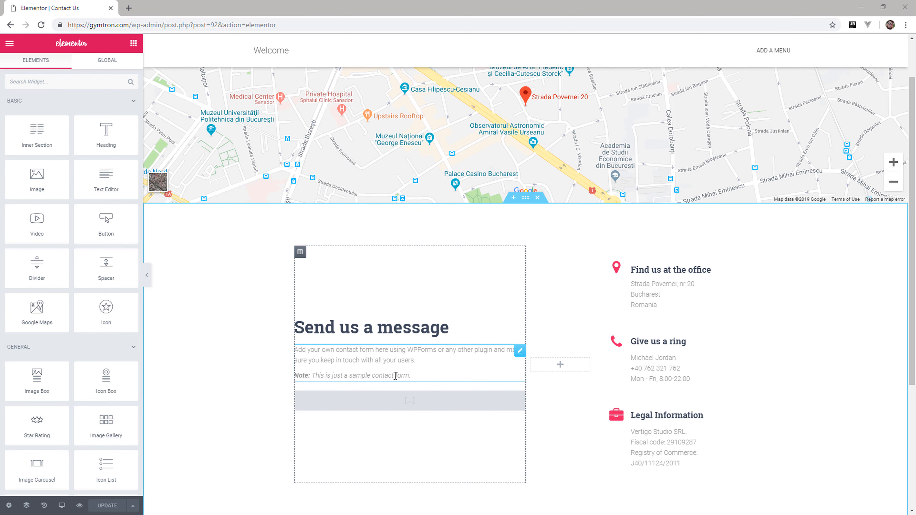
scroll(395, 376, "up", 2)
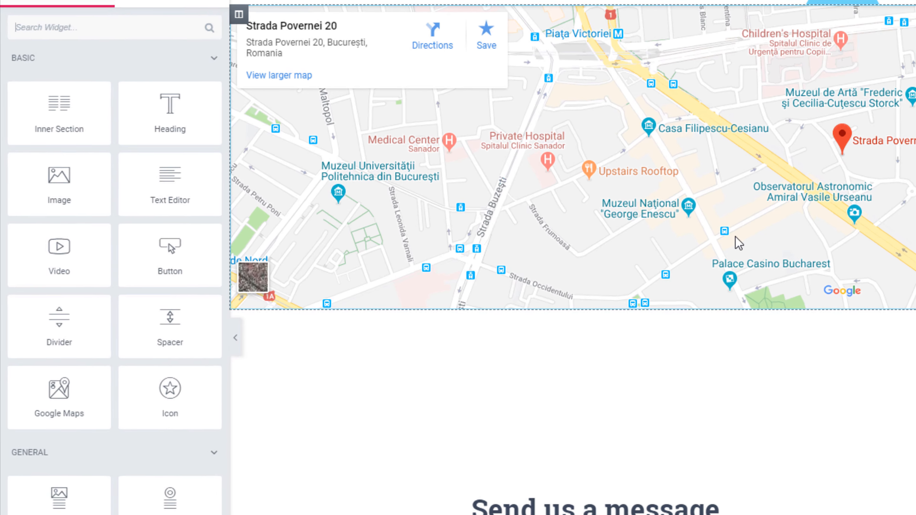
left_click(457, 213)
left_click_drag(182, 95, 24, 91)
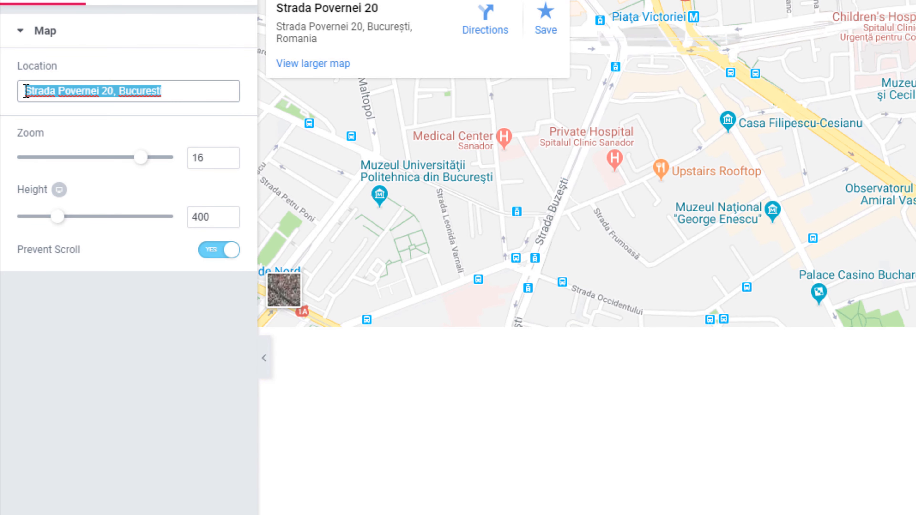
type("Lar")
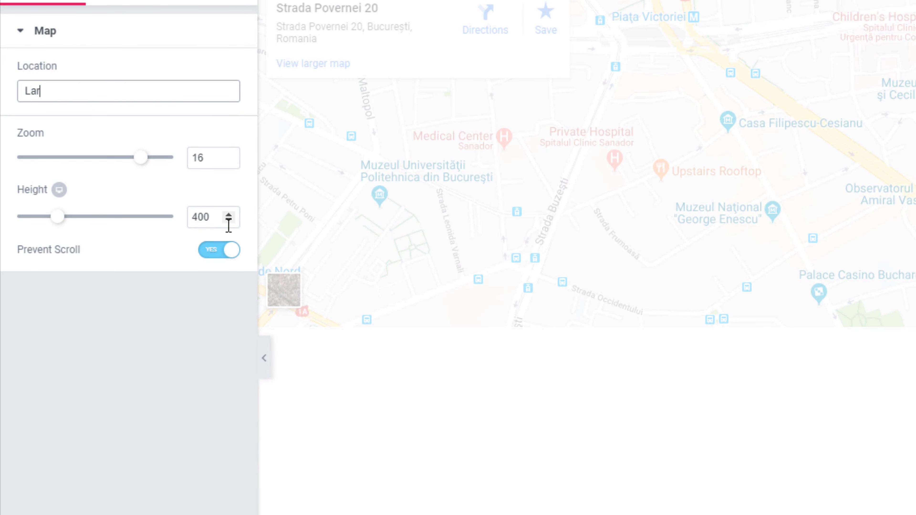
type("naca Cyprus")
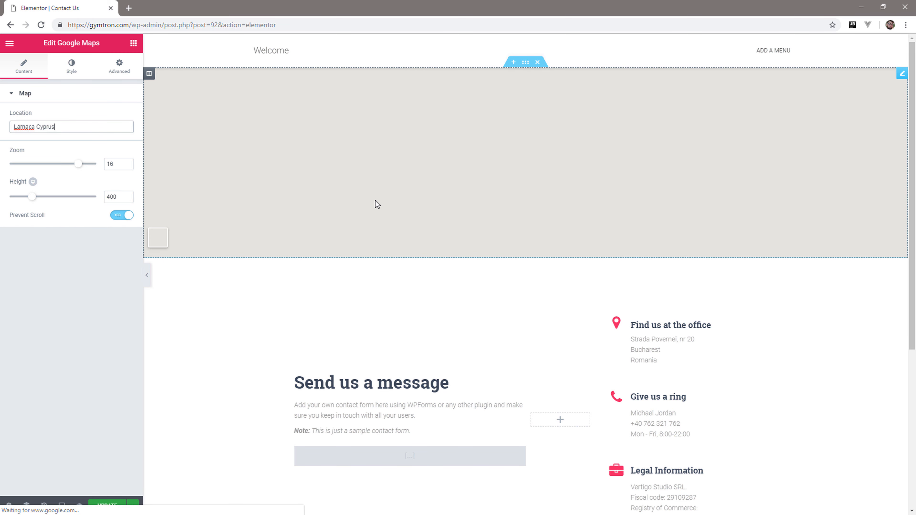
left_click(75, 165)
left_click_drag(73, 166, 69, 166)
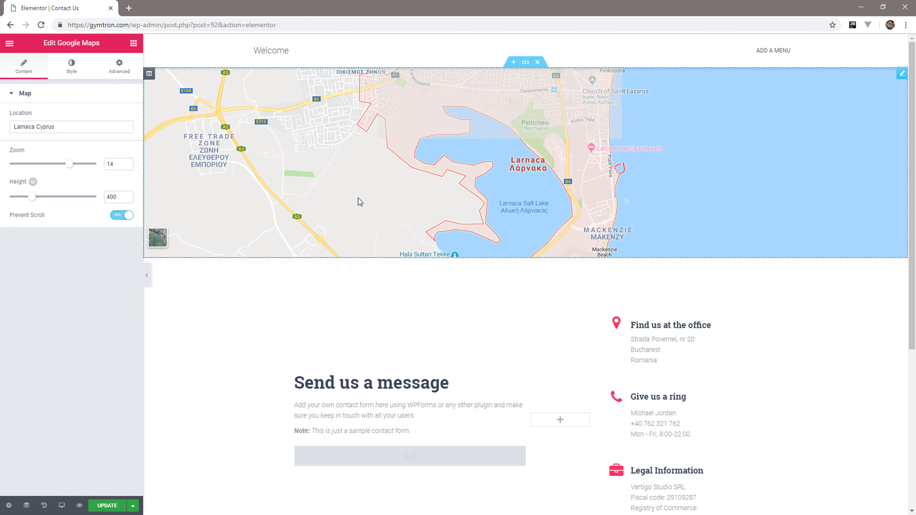
Delete the sample contact form note text below the Send us a message heading.
scroll(360, 202, "down", 4)
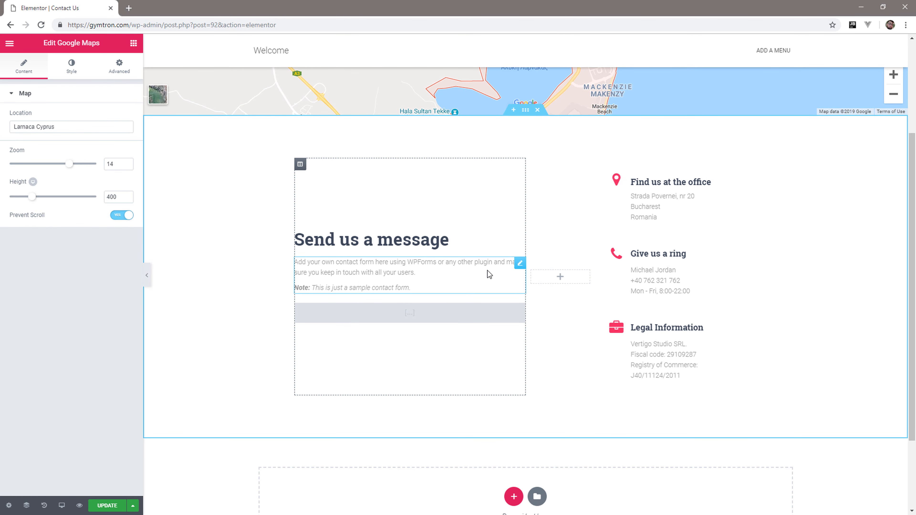
right_click(520, 277)
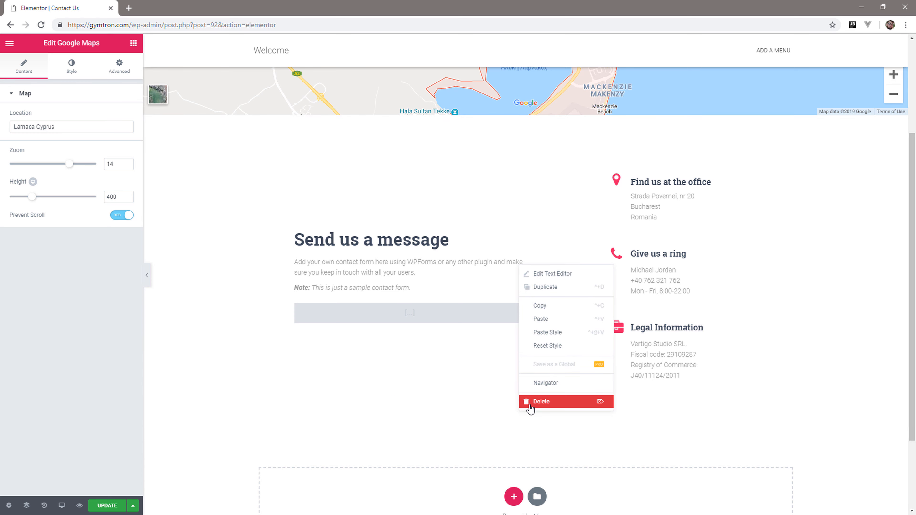
left_click(530, 402)
Clear the wpforms shortcode from the shortcode widget below the Send us a message heading.
left_click(502, 290)
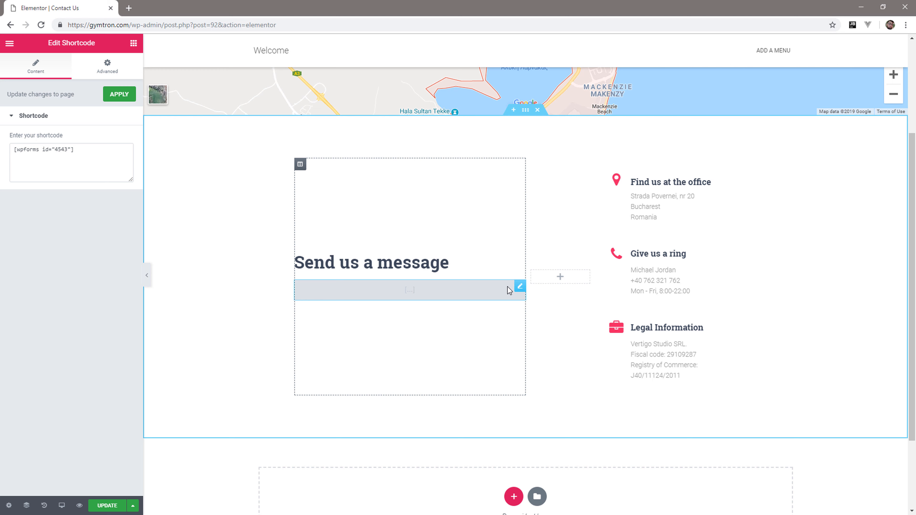
left_click(64, 151)
left_click_drag(79, 155, 12, 155)
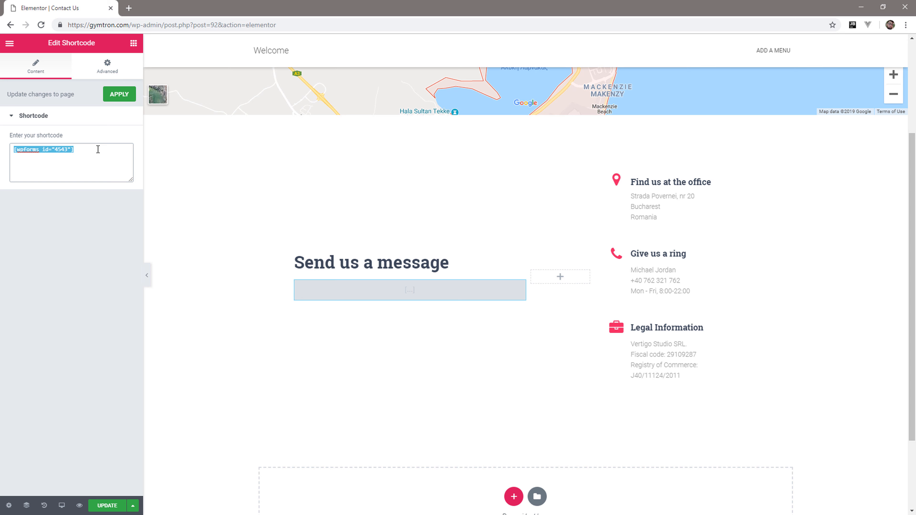
type("[gallery id=\"123\" size=\"medium\"]")
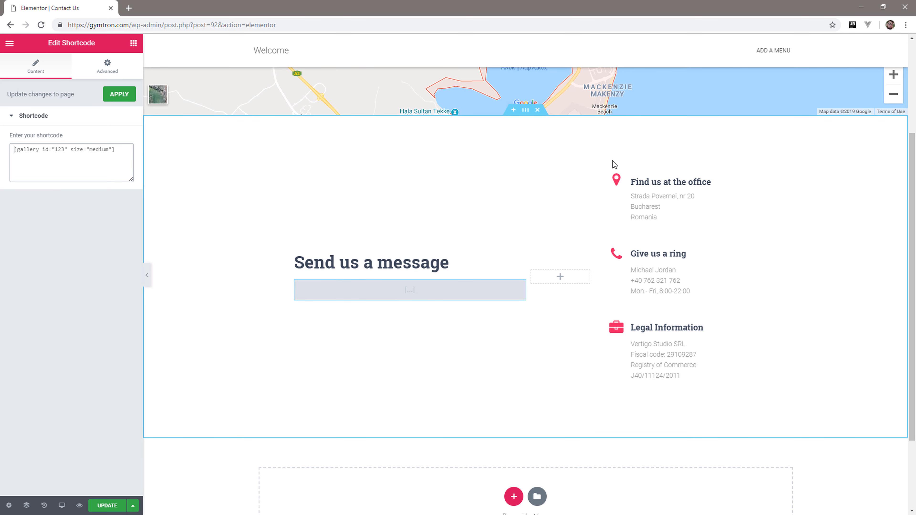
Set the primary color of the Find us at the office icon to #f54337.
left_click(738, 179)
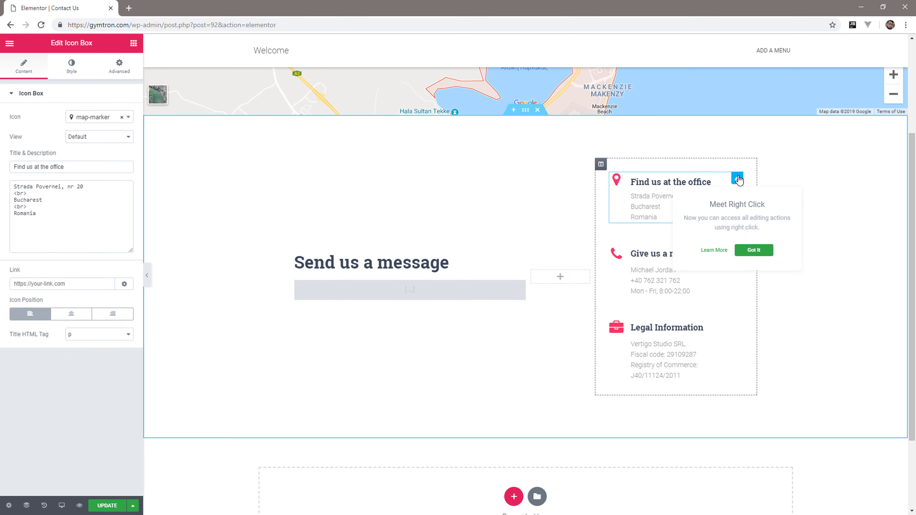
left_click(71, 65)
left_click(122, 138)
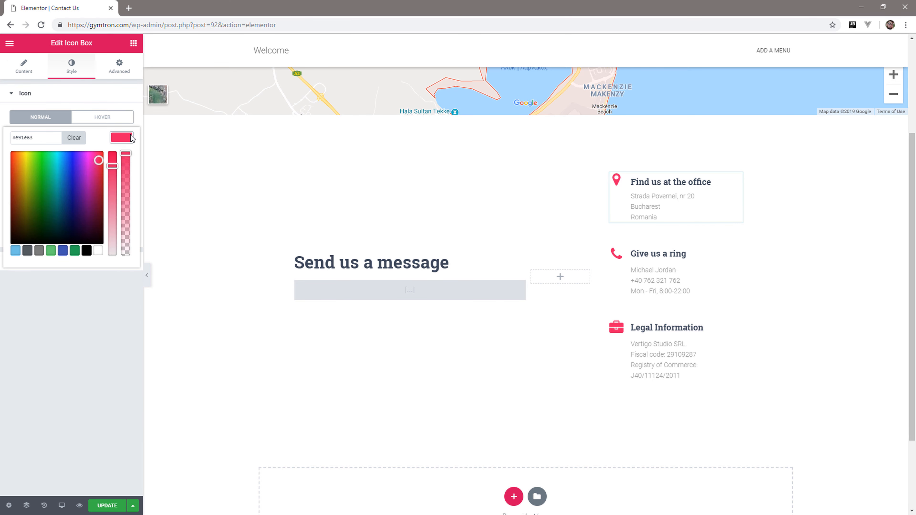
left_click_drag(46, 138, 0, 140)
type("#ff5722")
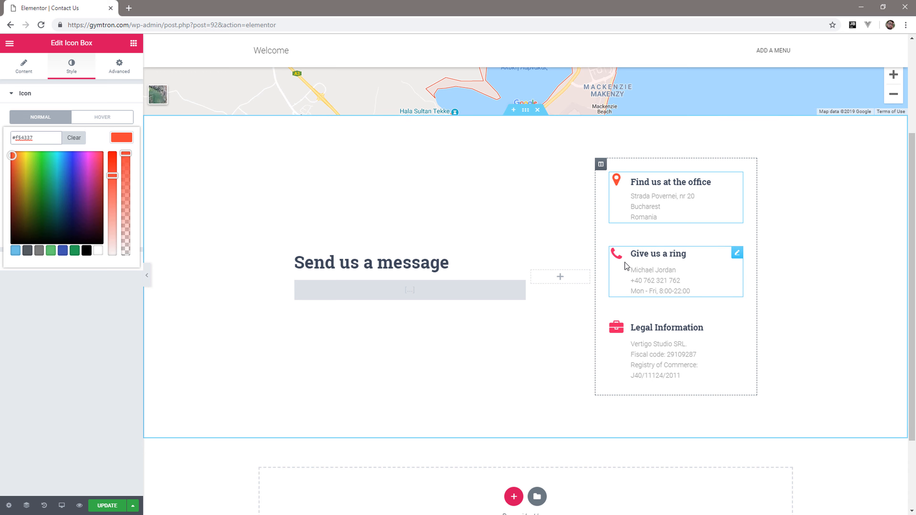
Set the primary color of the Give us a ring icon to #f54337.
left_click(626, 264)
left_click(72, 65)
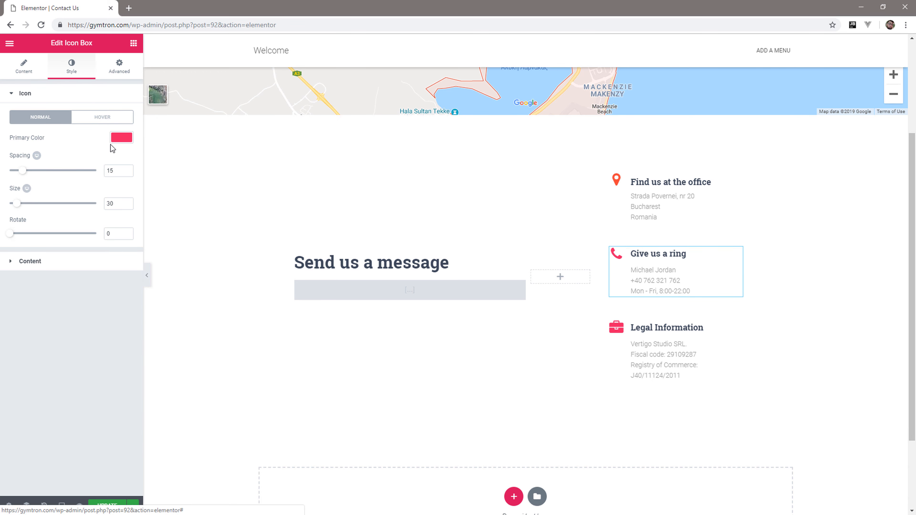
left_click(120, 138)
left_click_drag(53, 135, 4, 138)
key("ctrl+v")
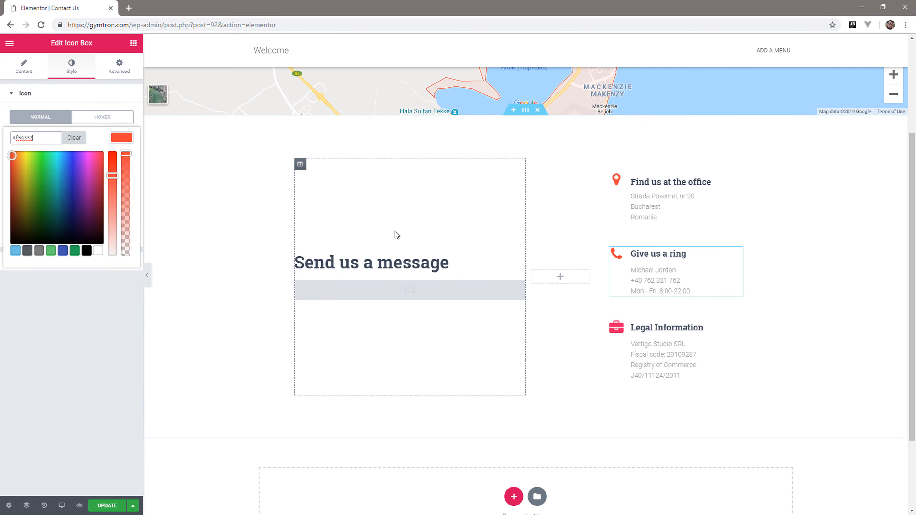
Set the primary color of the Legal Information icon to #f54337.
left_click(668, 326)
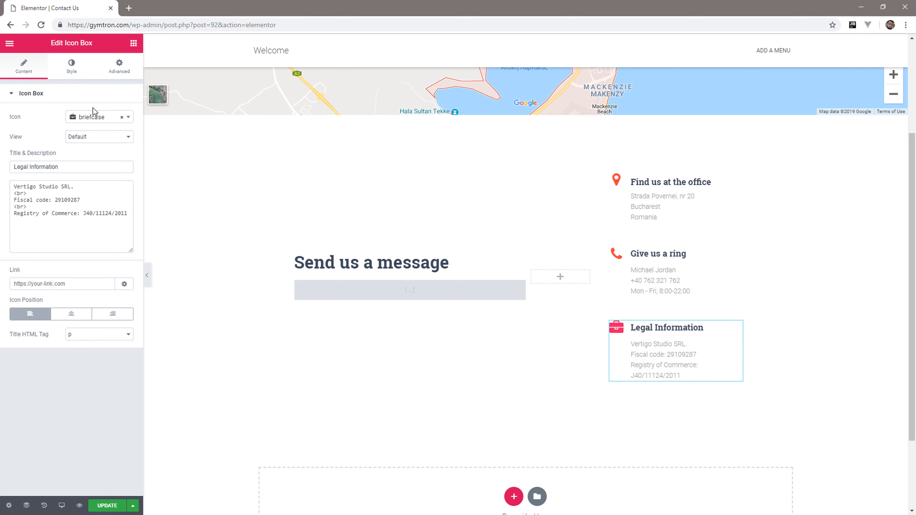
left_click(71, 66)
left_click(121, 137)
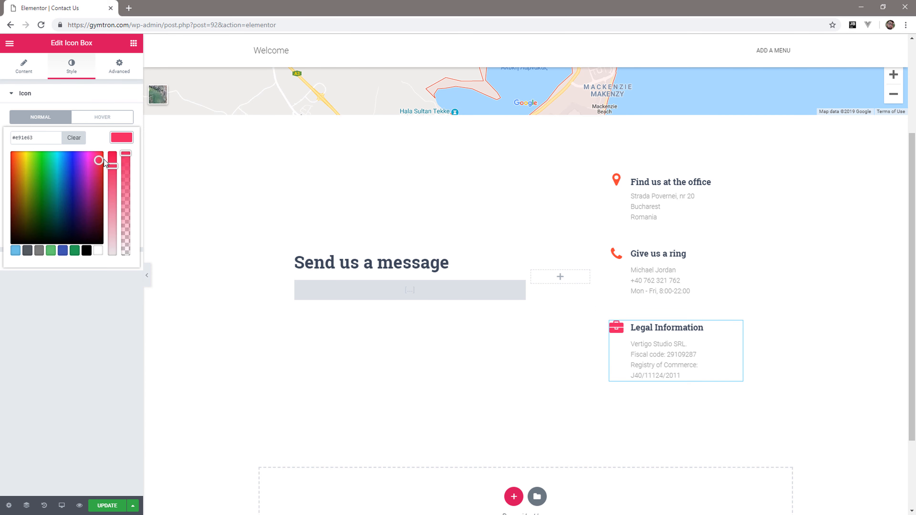
left_click_drag(54, 138, 10, 138)
type("#f54337")
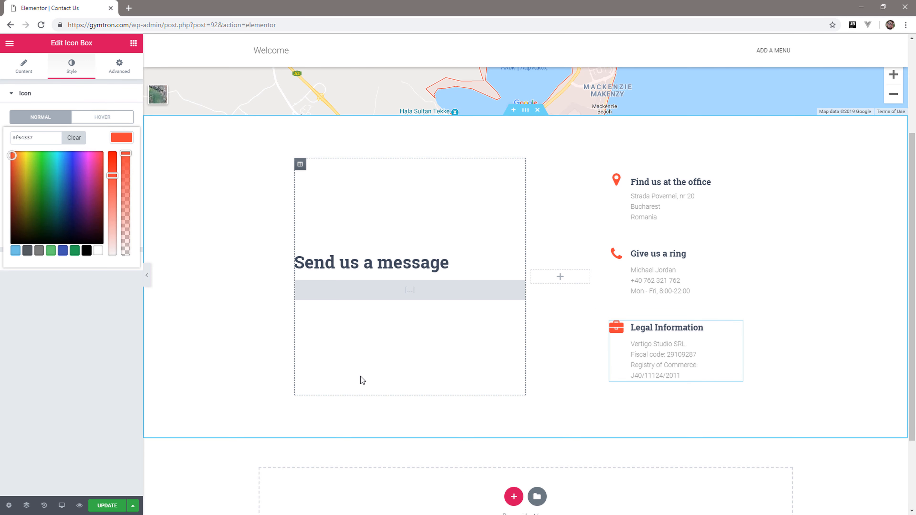
Update the Contact Us page to save it and exit the editor to the WordPress dashboard.
scroll(210, 206, "up", 3)
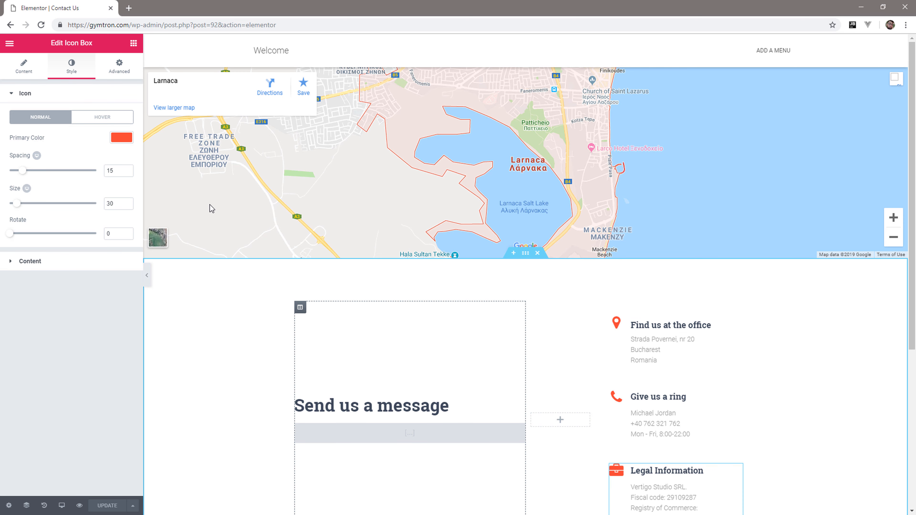
left_click(9, 43)
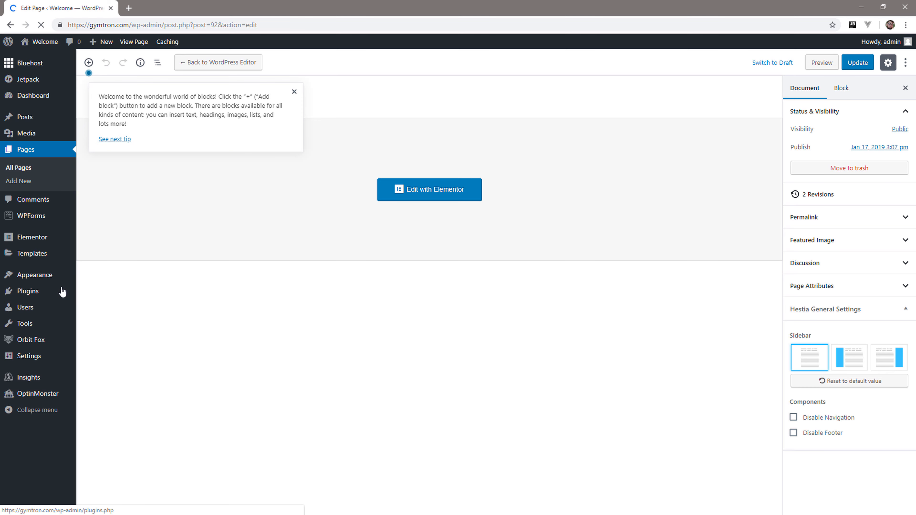
Search the plugin directory for "contact form", and install and activate Contact Form 7.
mouse_move(62, 292)
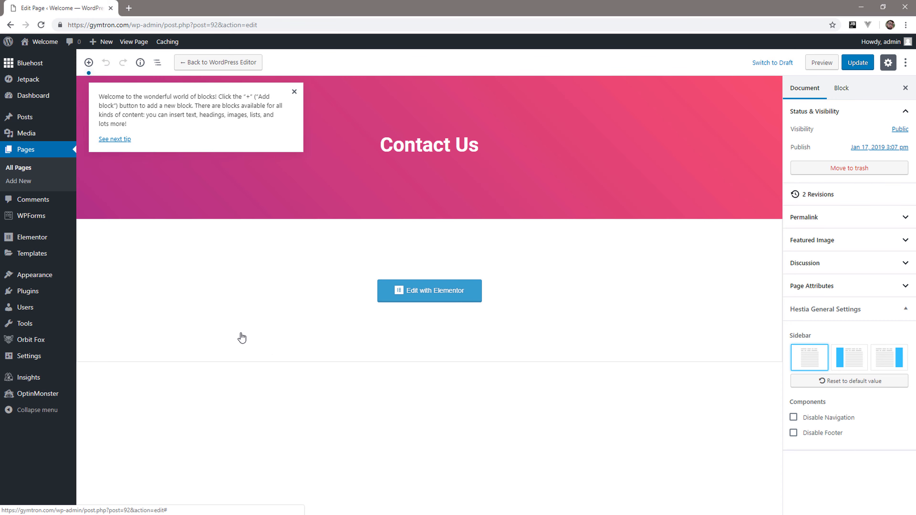
left_click(100, 310)
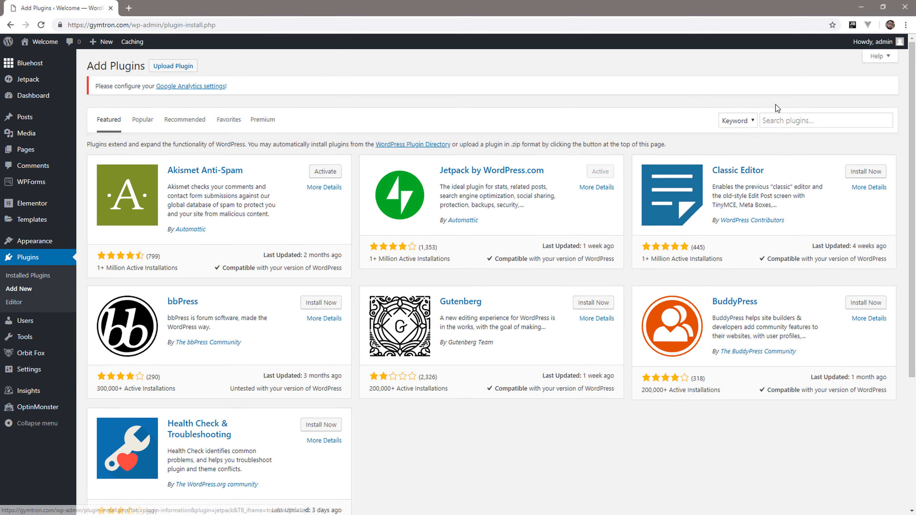
left_click(781, 120)
type("contact form")
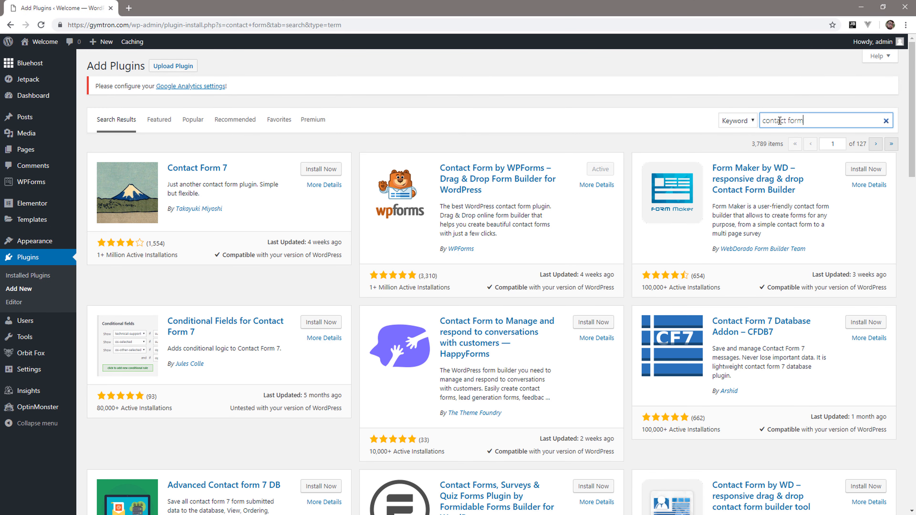
left_click(320, 170)
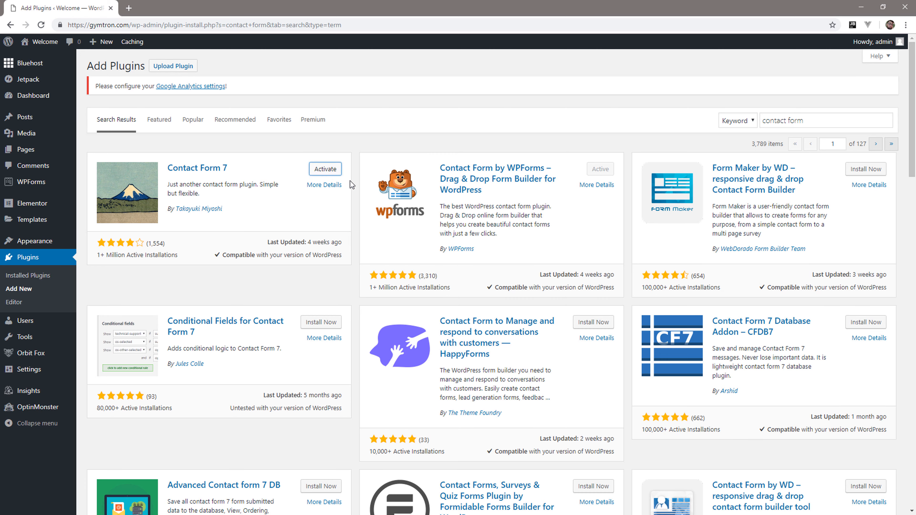
left_click(326, 170)
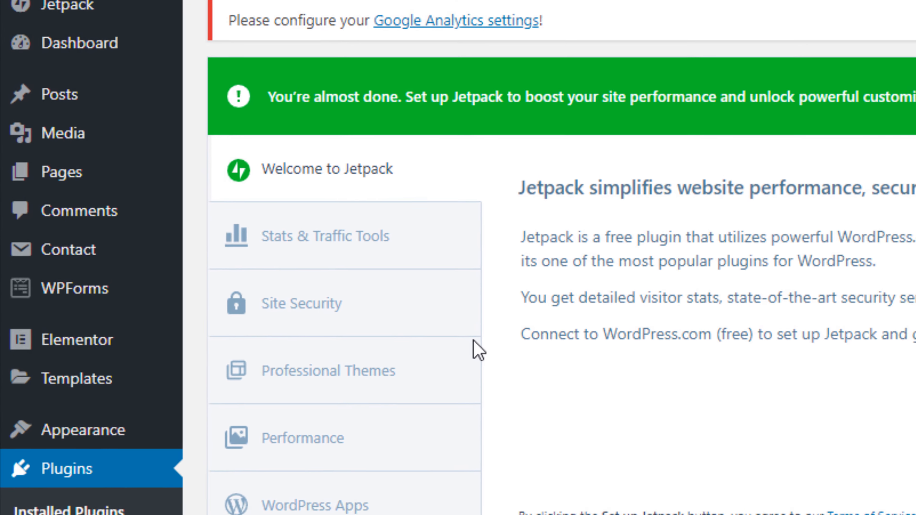
Open the list of contact forms and copy the shortcode of Contact form 1.
mouse_move(55, 249)
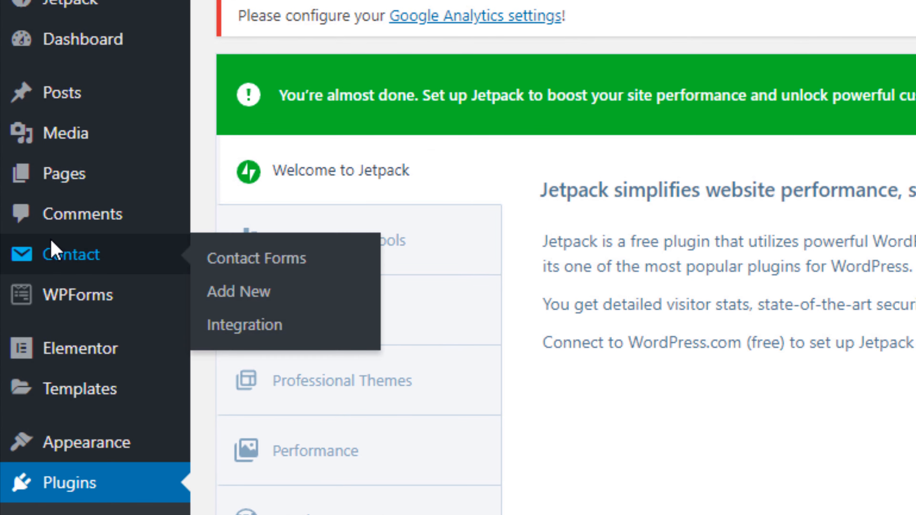
left_click(54, 252)
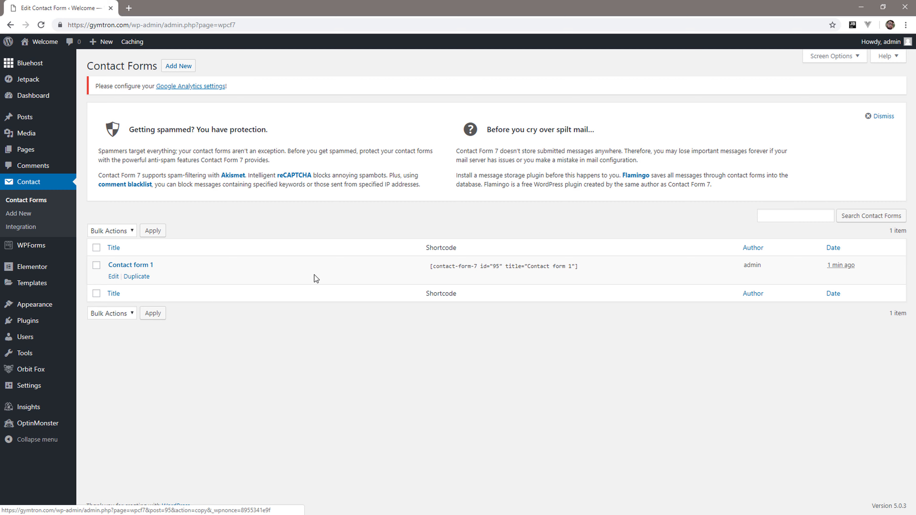
left_click(429, 269)
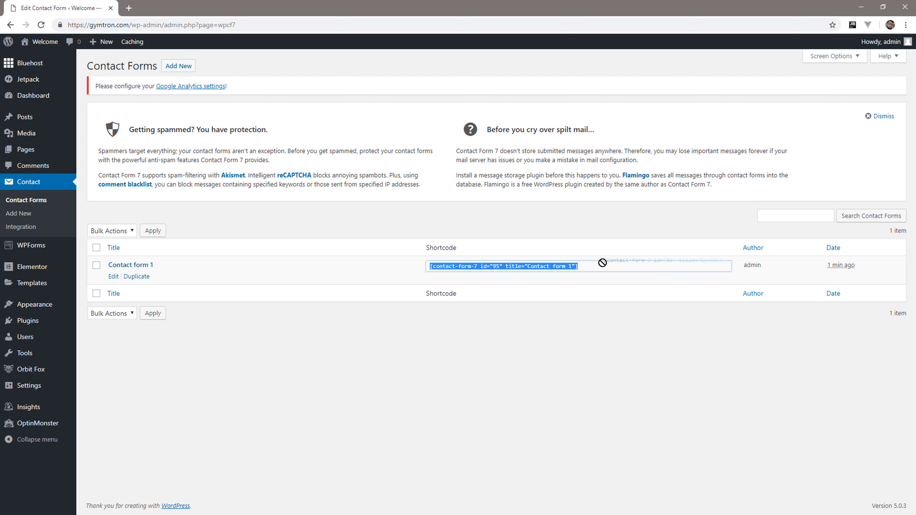
right_click(568, 267)
left_click(594, 280)
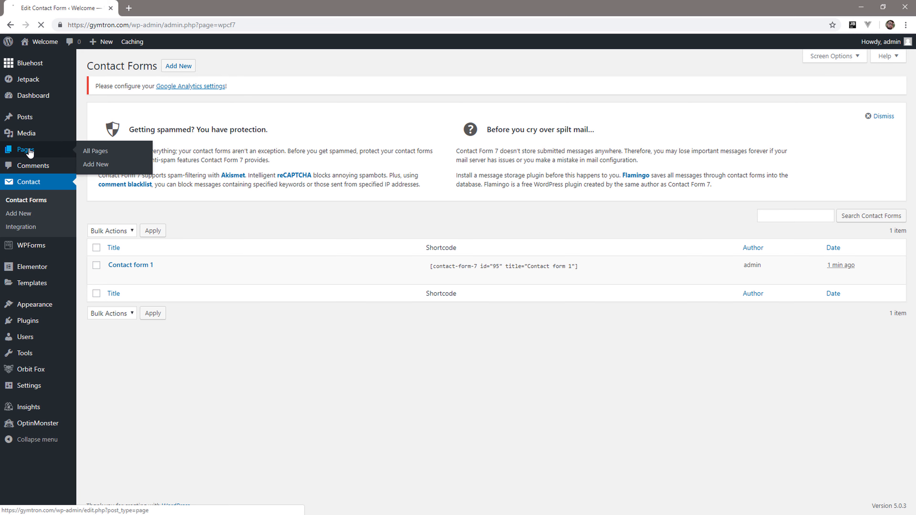
Open the Contact Us page from the list of pages for editing in Elementor.
left_click(218, 255)
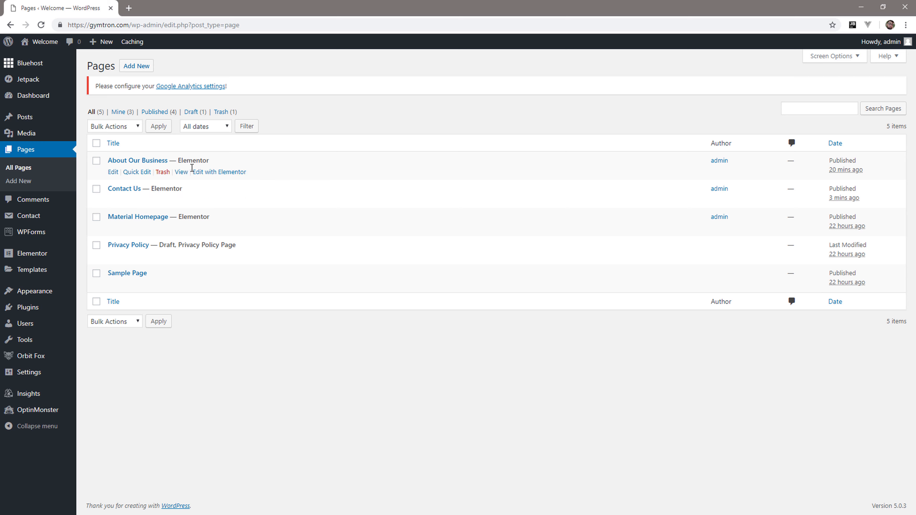
mouse_move(145, 199)
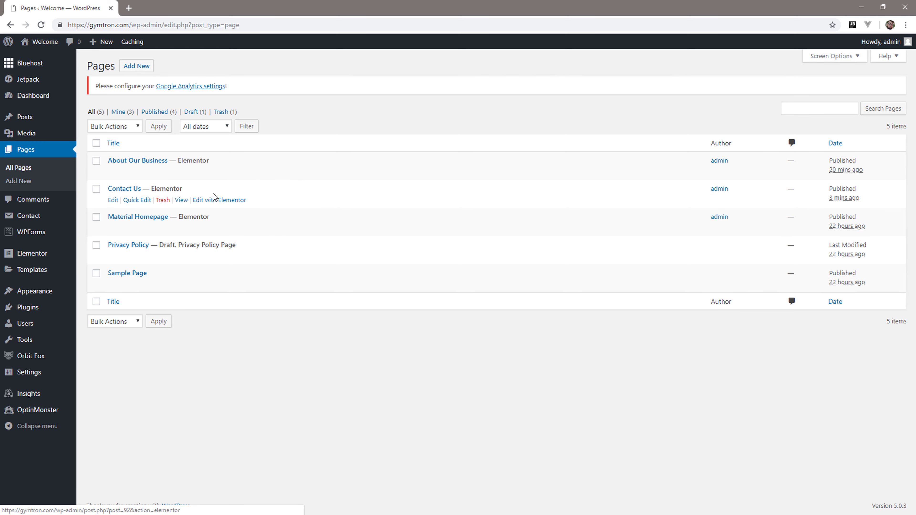
left_click(220, 200)
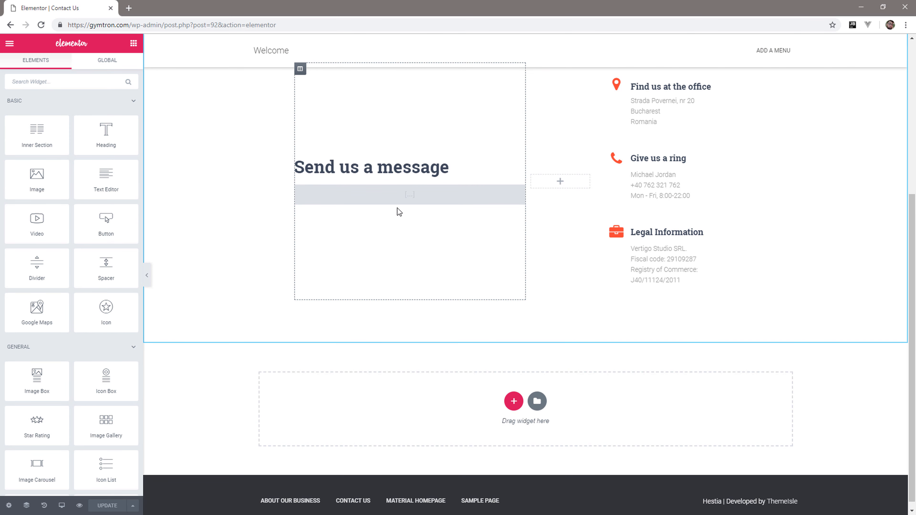
Replace the shortcode under "Send us a message" with [contact-form-7 id="95" title="Contact form 1"] and apply it to the page.
left_click(415, 198)
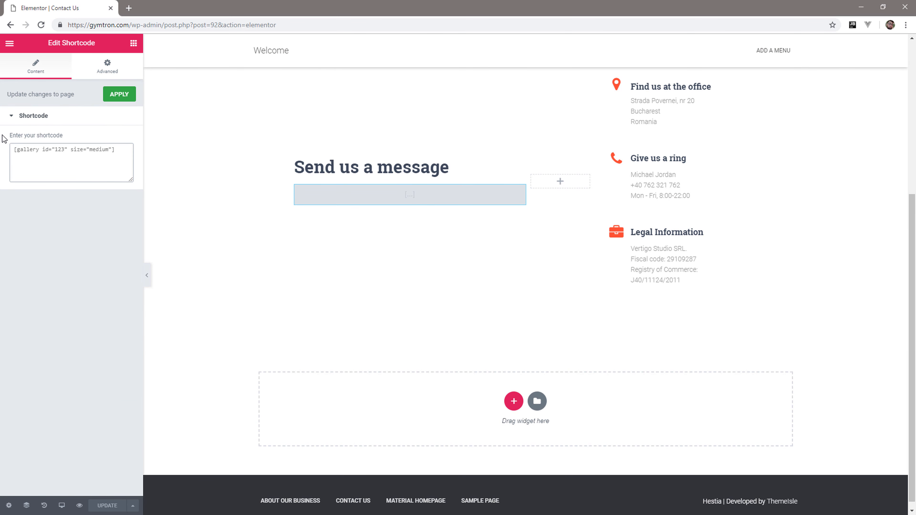
key("ctrl+a")
key("ctrl+v")
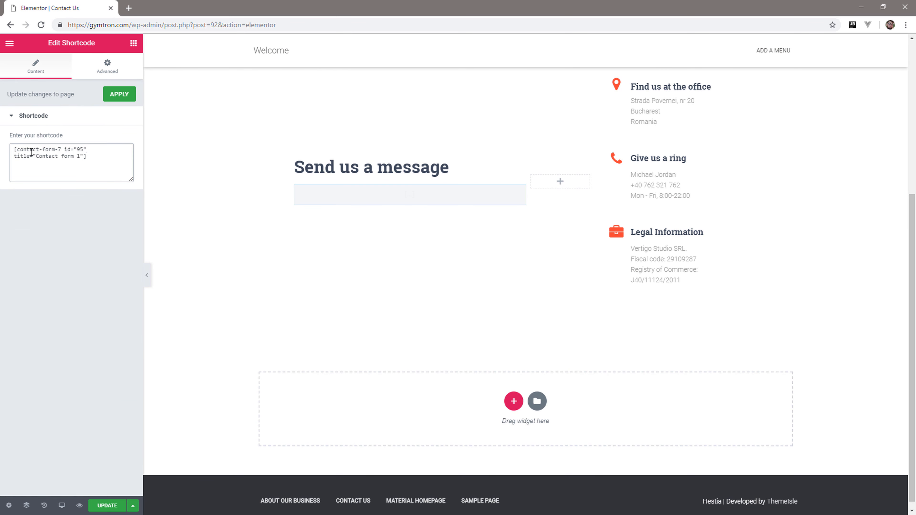
left_click(120, 96)
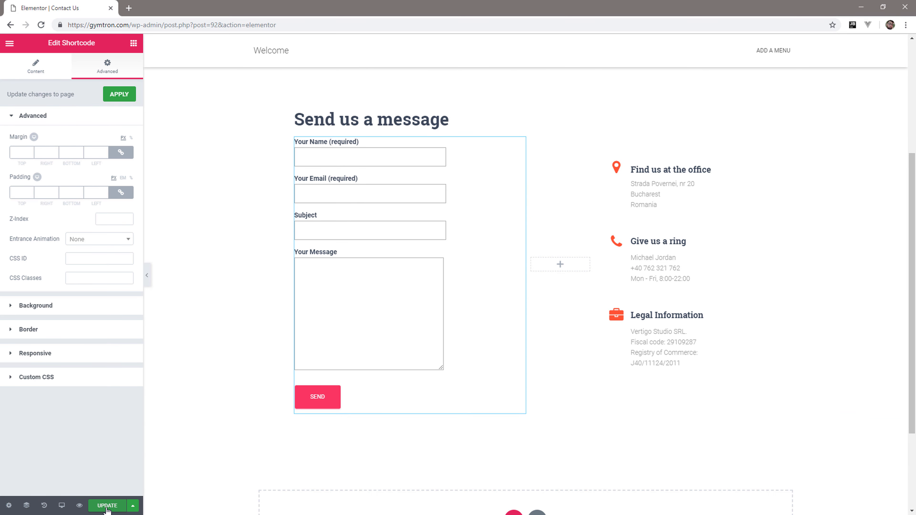
Update the Contact Us page with the embedded form and exit Elementor to the dashboard.
left_click(106, 507)
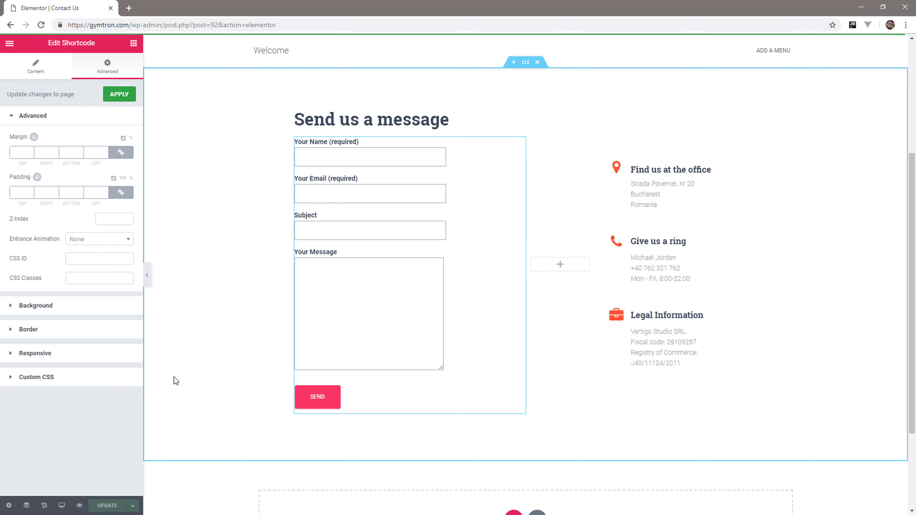
left_click(11, 51)
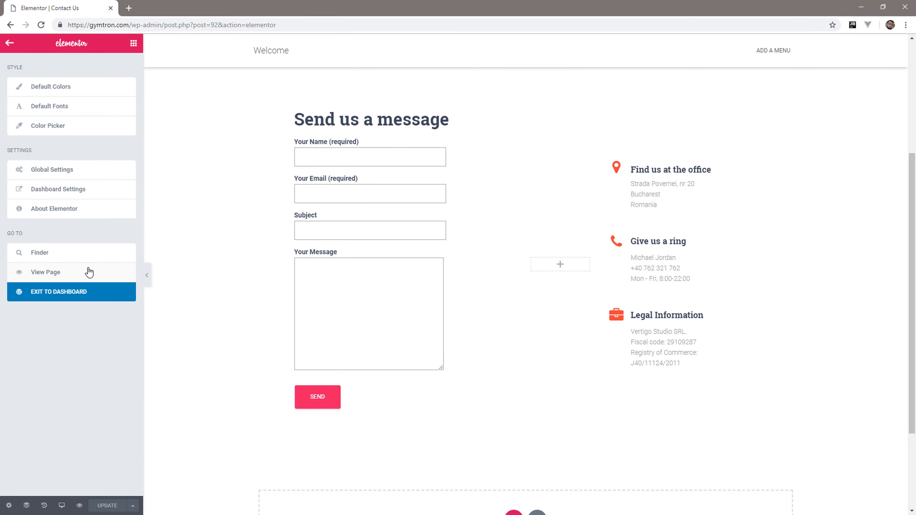
left_click(63, 292)
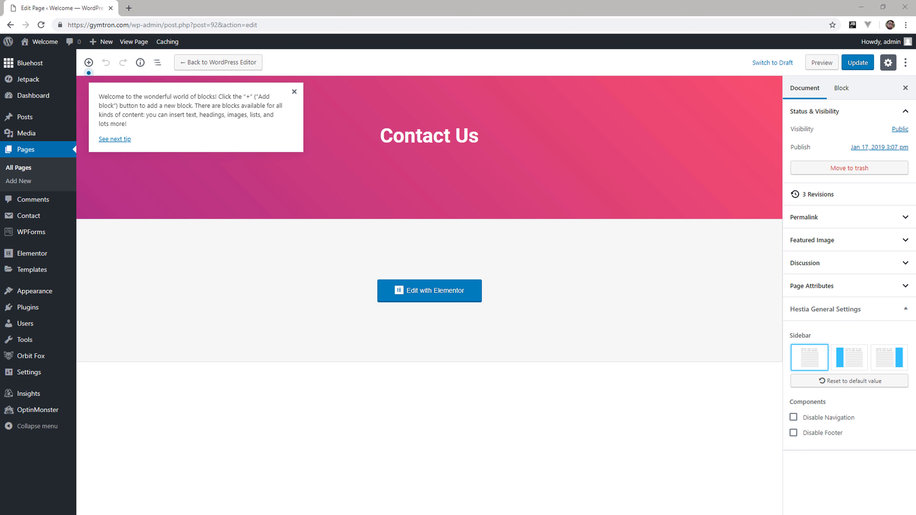
Open the live site in a new browser tab and view its current front page.
right_click(48, 47)
left_click(64, 54)
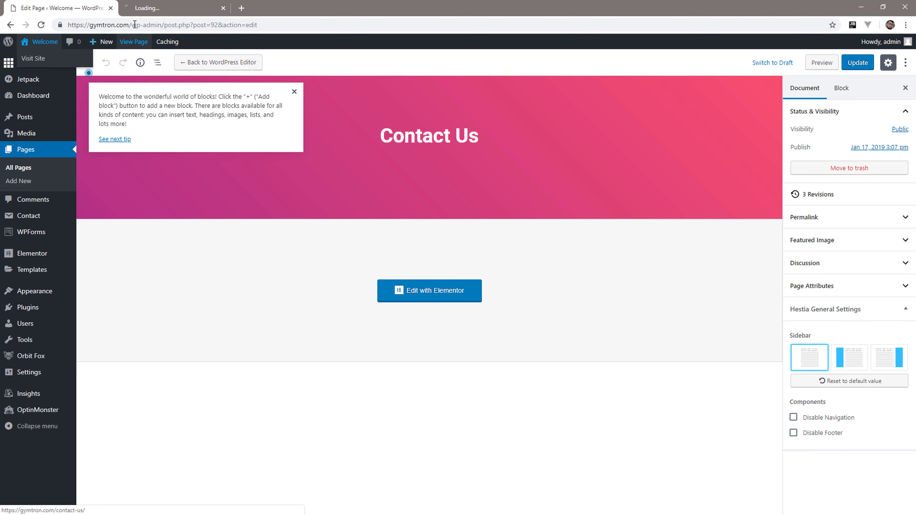
left_click(152, 8)
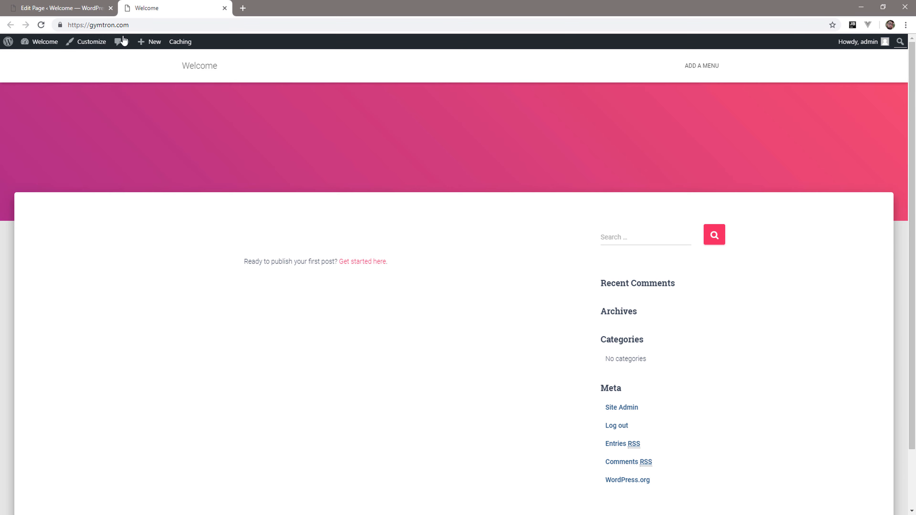
Set the site title to Gymtron in the general settings and save the changes.
left_click(61, 8)
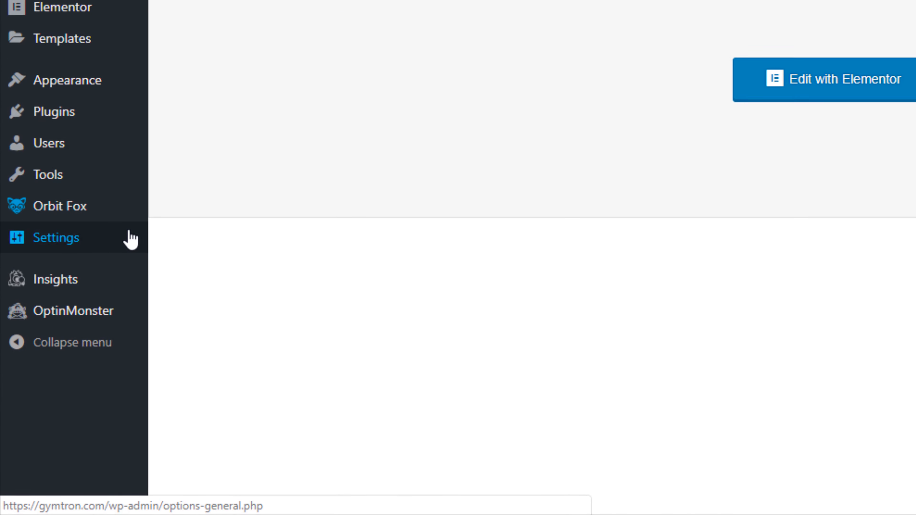
mouse_move(90, 319)
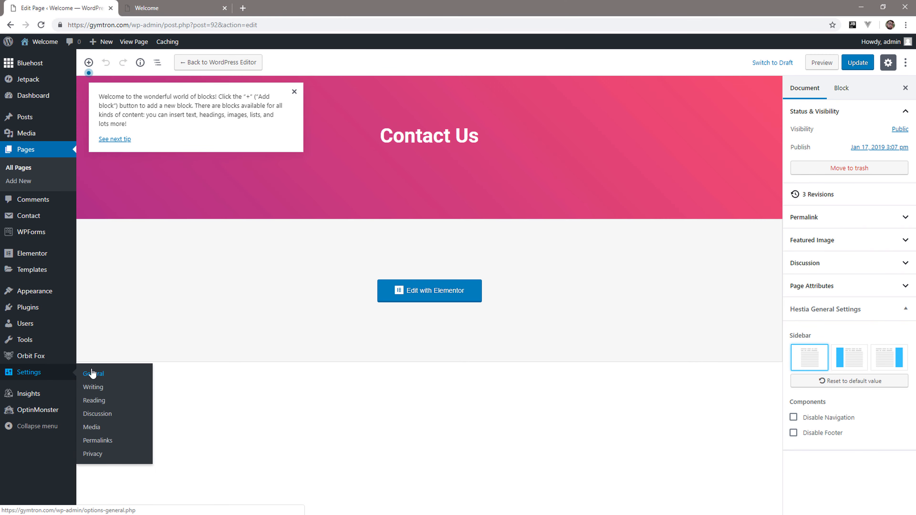
left_click(93, 374)
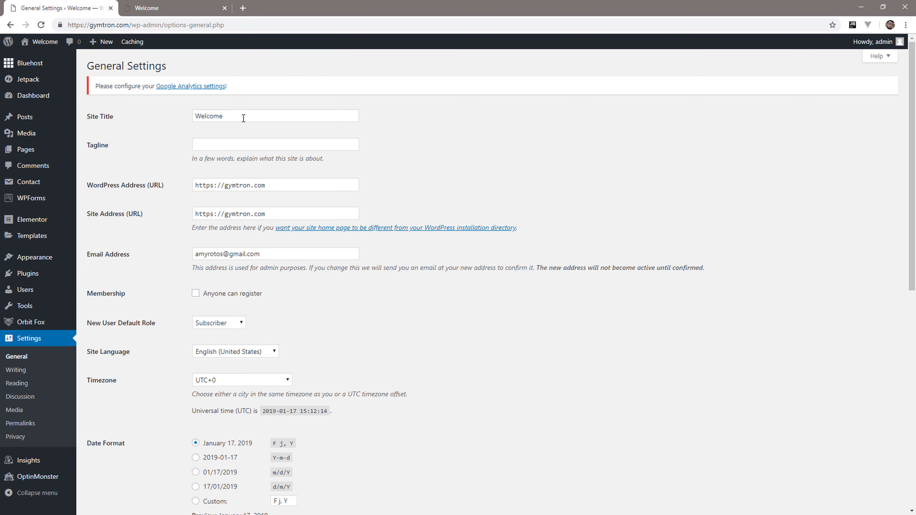
left_click_drag(244, 118, 151, 107)
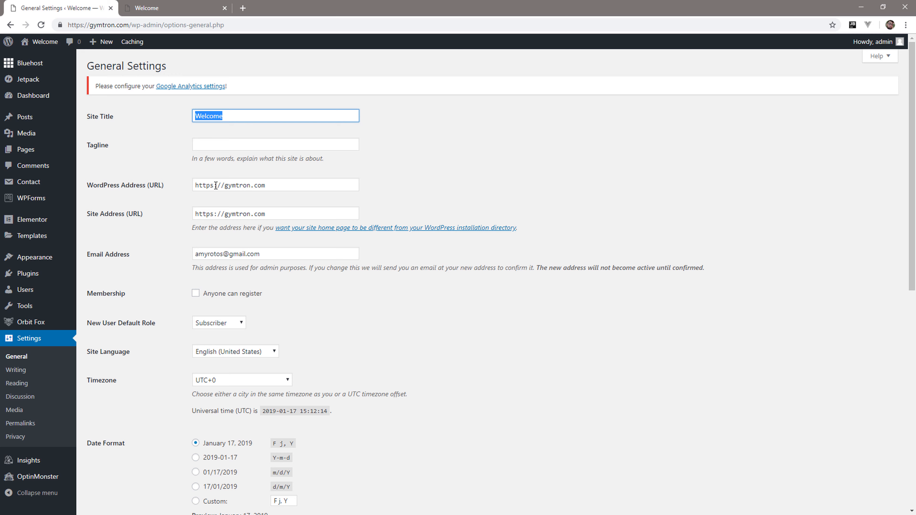
type("Gymtron")
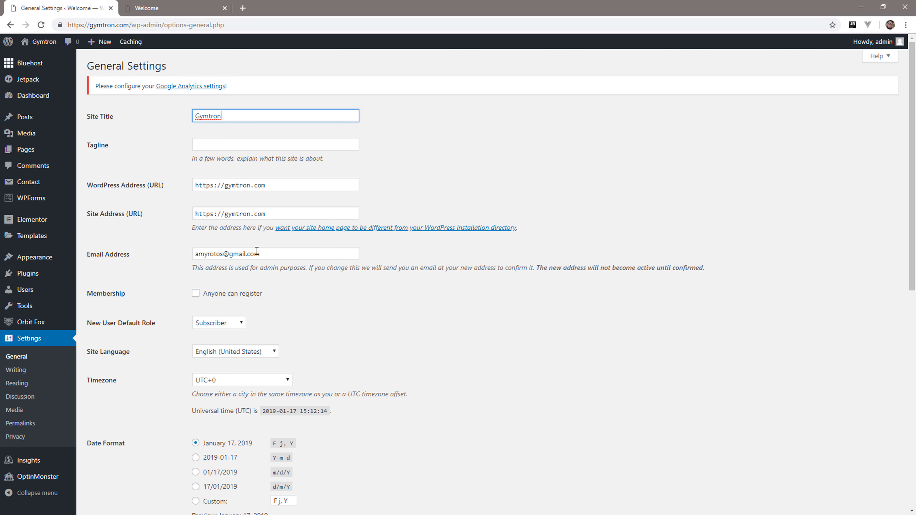
scroll(256, 251, "down", 10)
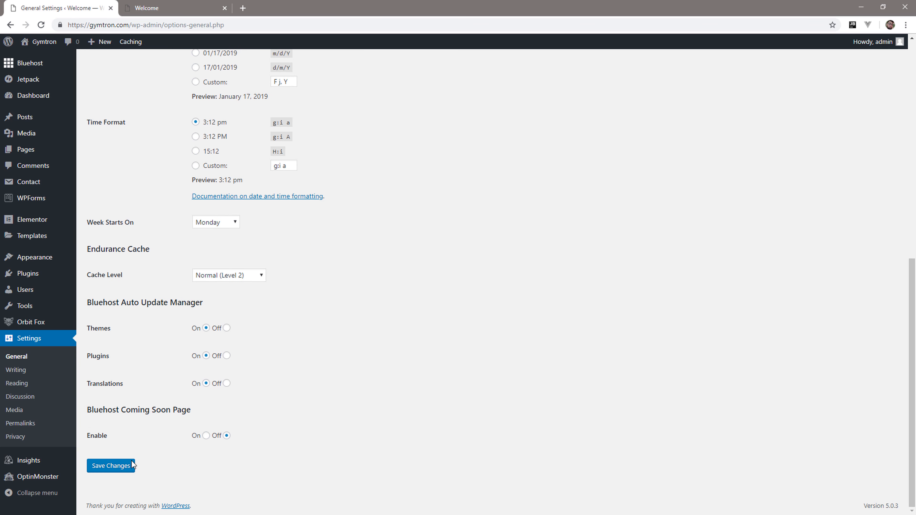
left_click(97, 469)
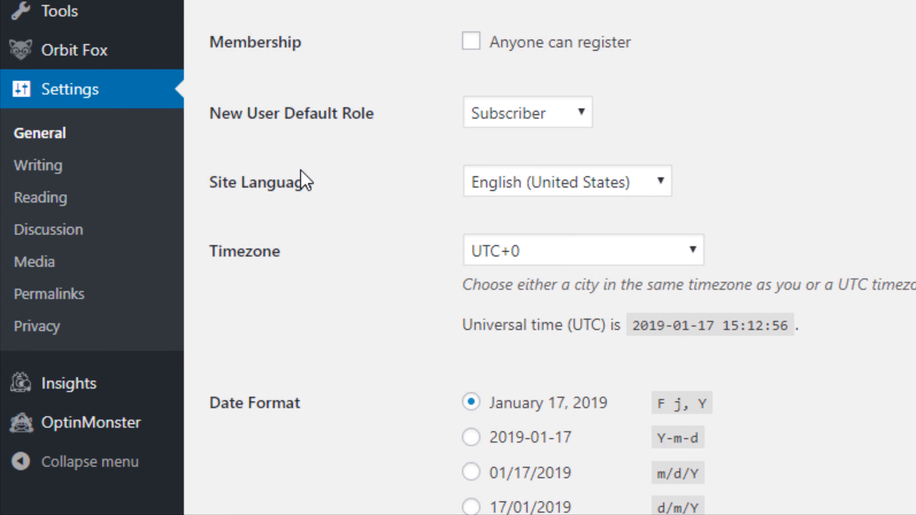
Make the homepage display a static page, choose Material Homepage for it, and save the reading settings.
left_click(38, 200)
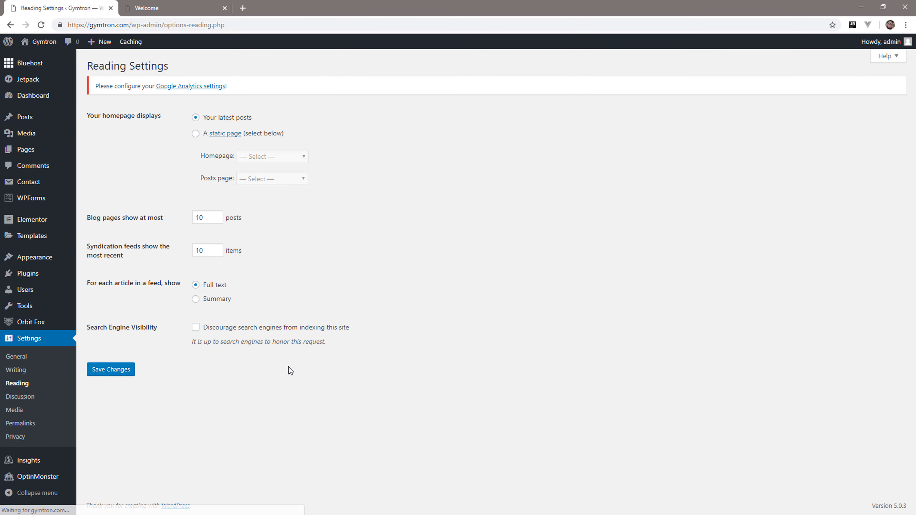
left_click(195, 134)
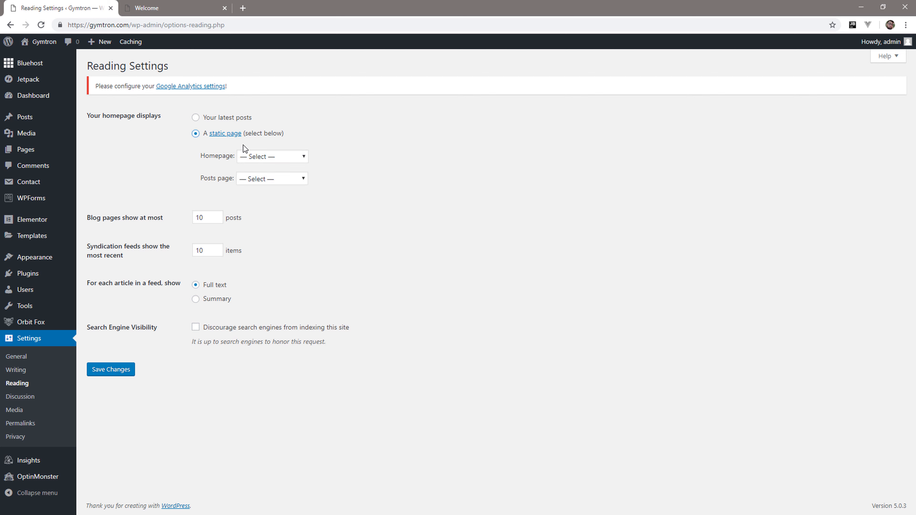
left_click(299, 160)
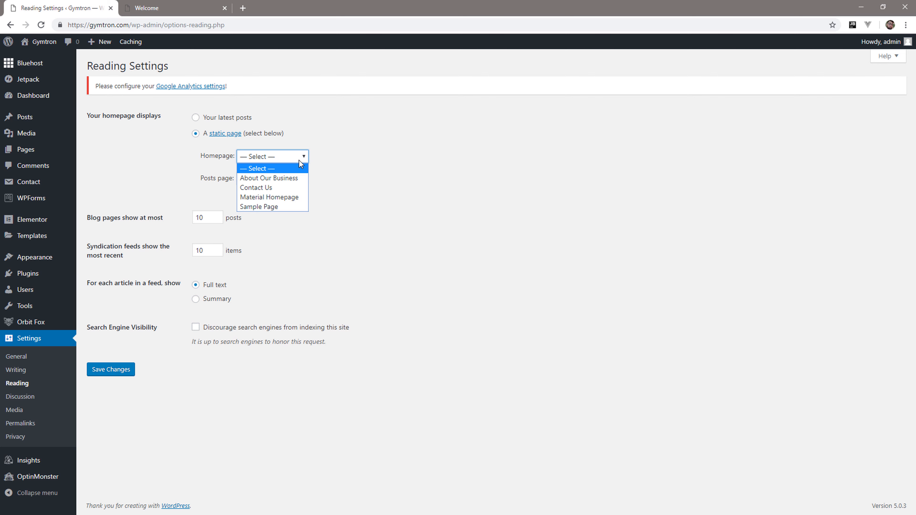
left_click(282, 197)
left_click(123, 370)
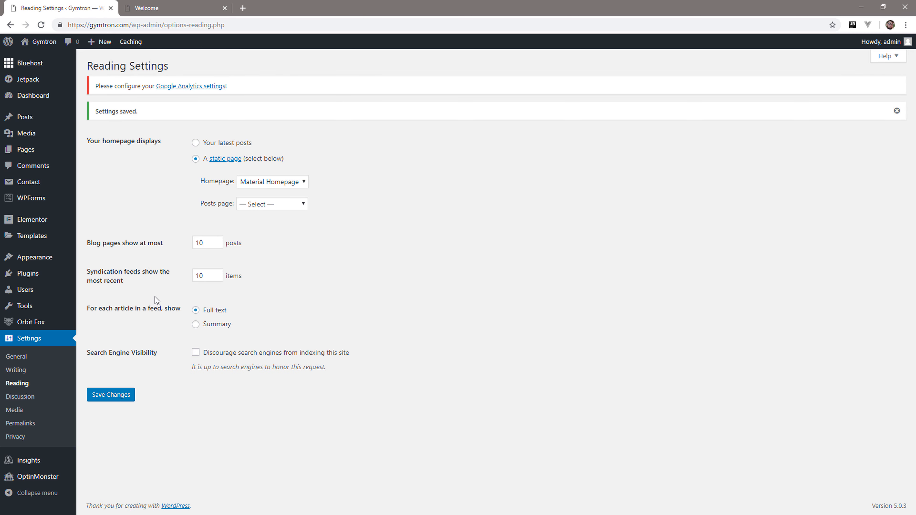
Open the list of pages, and reload the live site in its own tab to examine the homepage's sections.
left_click(34, 152)
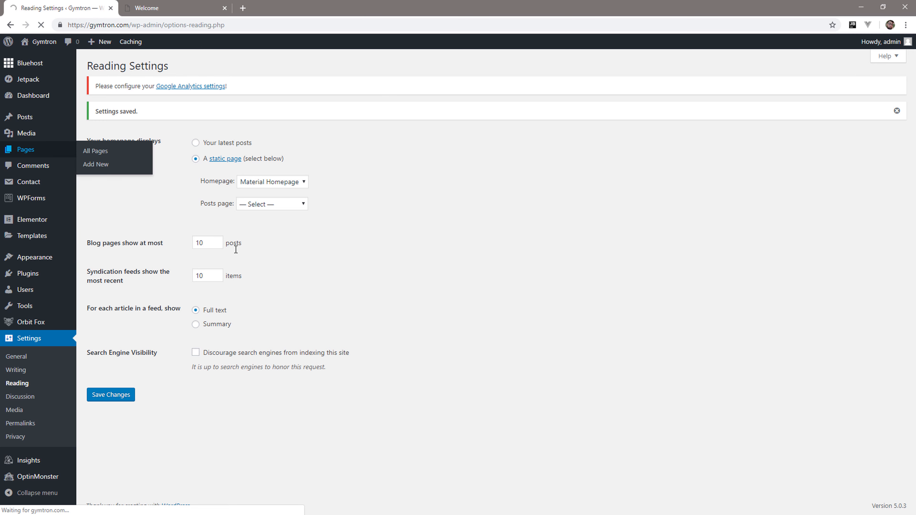
mouse_move(245, 264)
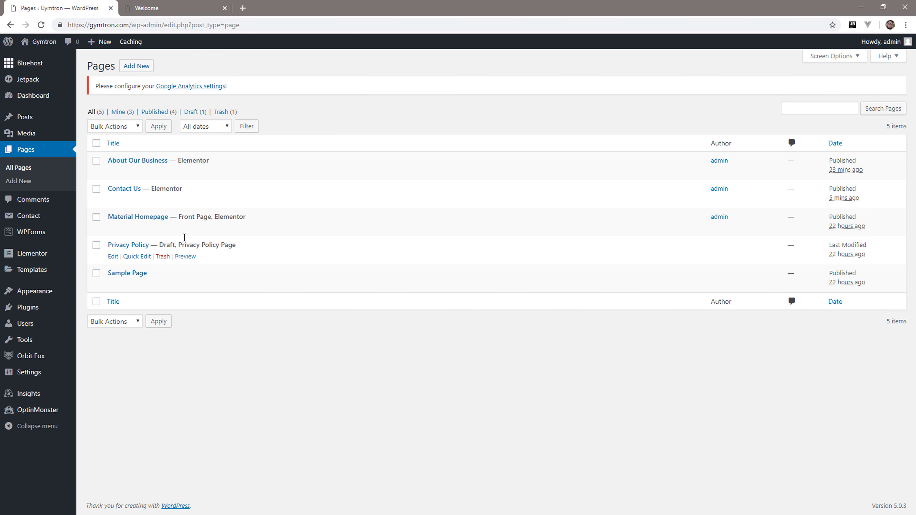
left_click(158, 8)
left_click(40, 24)
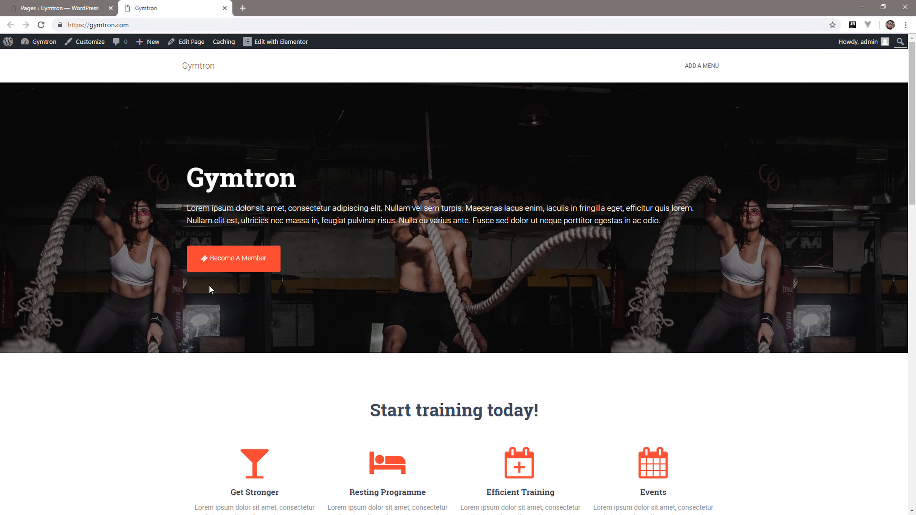
scroll(466, 139, "down", 15)
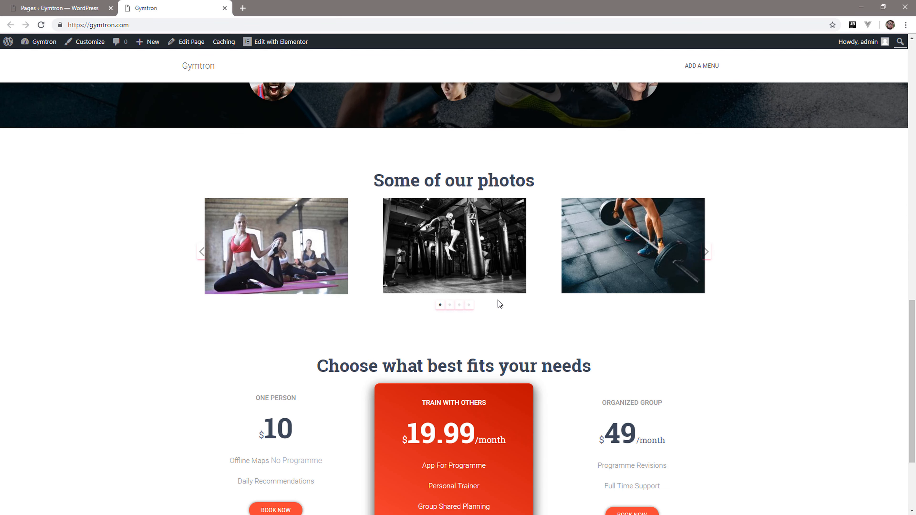
scroll(500, 304, "up", 12)
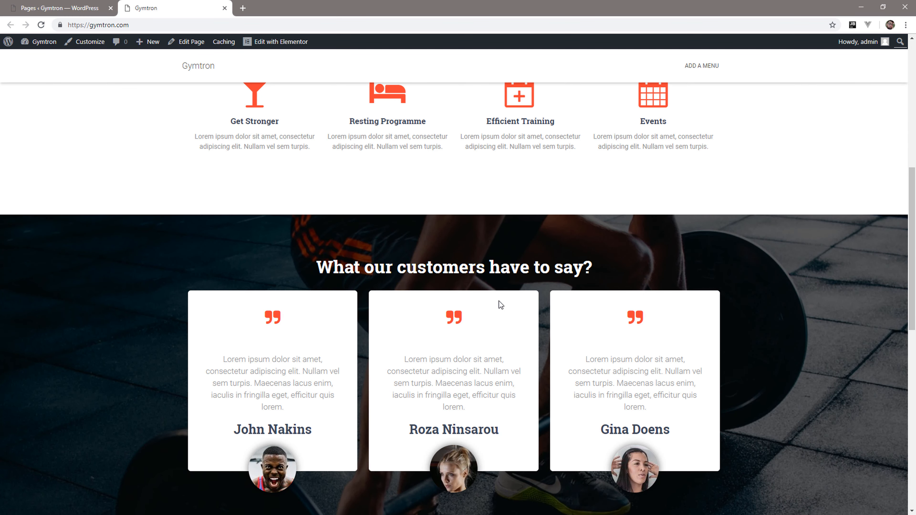
scroll(501, 305, "up", 2)
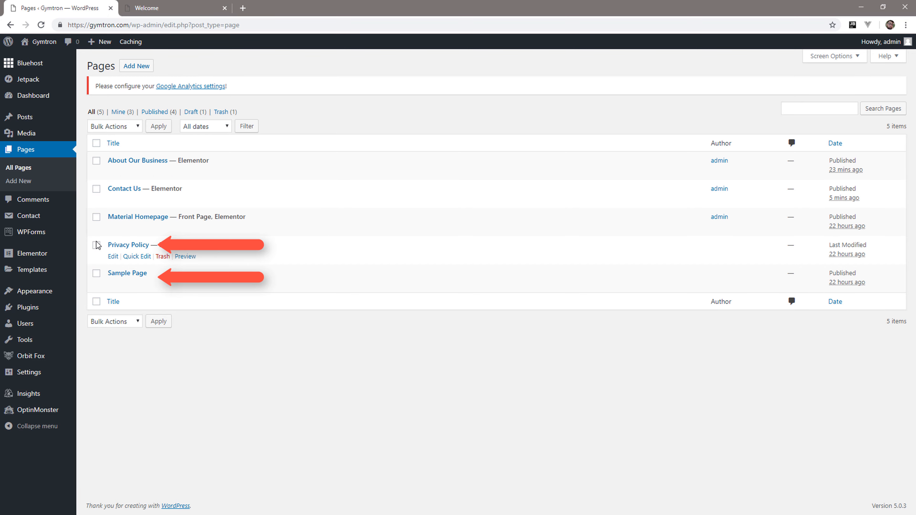
Move the Privacy Policy and Sample Page pages to the trash with a bulk action.
left_click(96, 245)
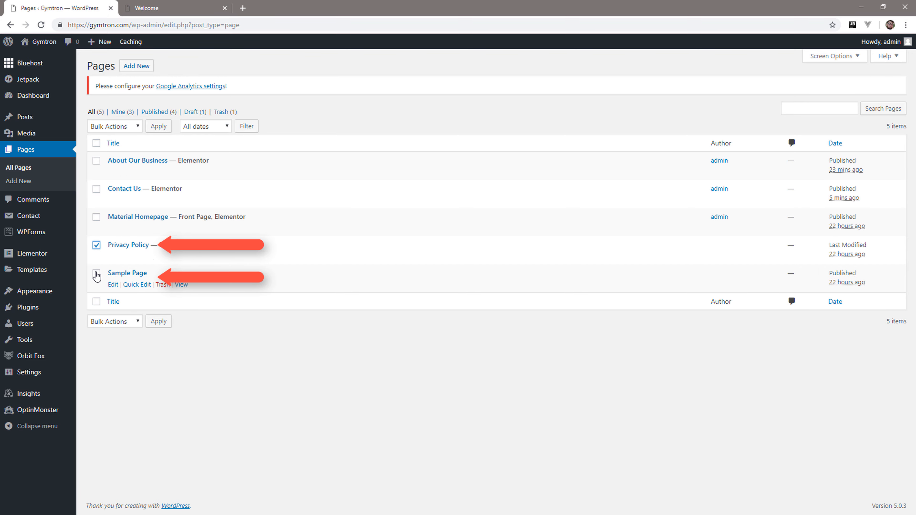
left_click(96, 274)
left_click(131, 127)
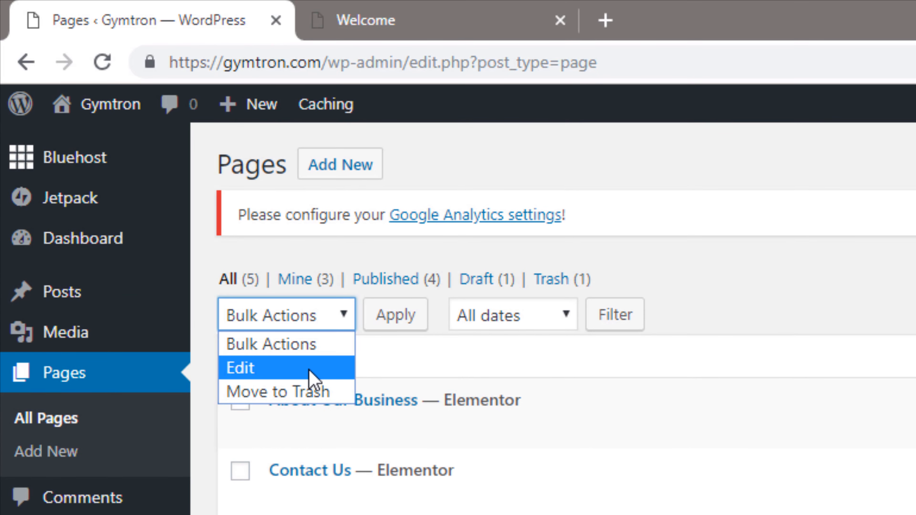
left_click(262, 344)
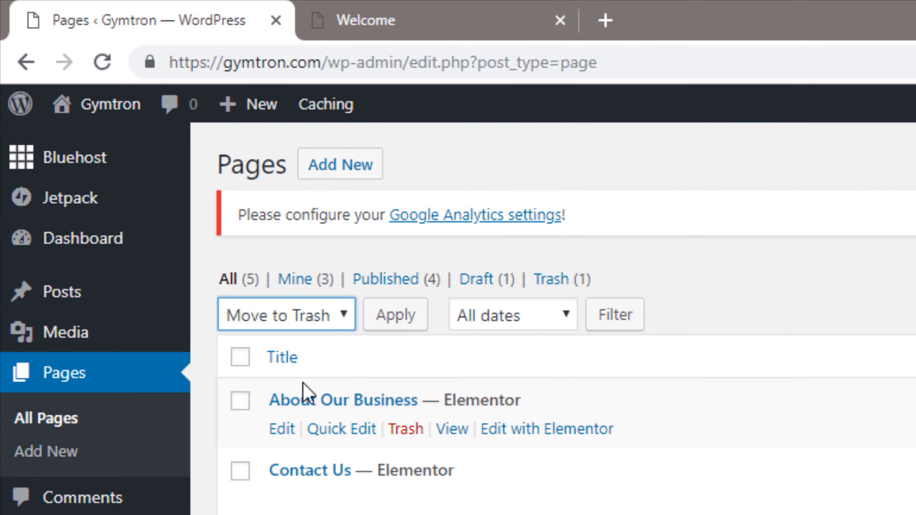
left_click(390, 322)
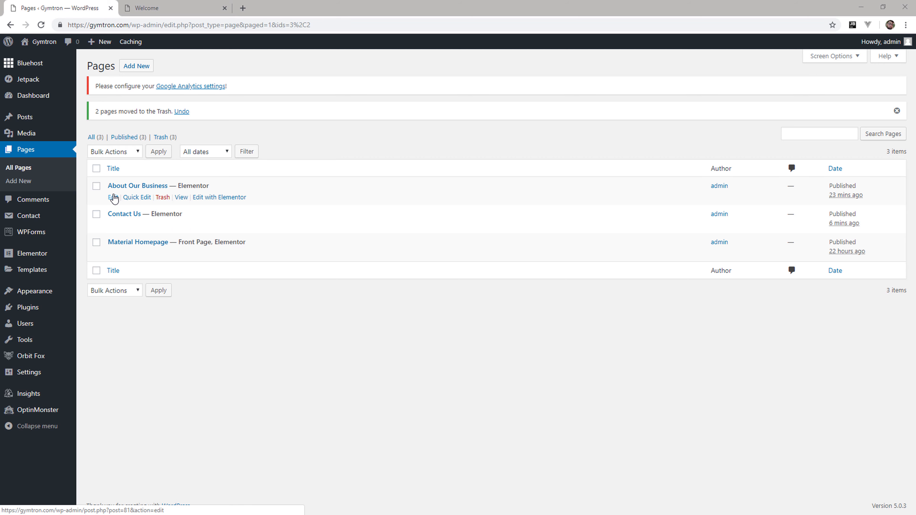
Retitle the About Our Business page as About Our Gym and update it.
left_click(114, 197)
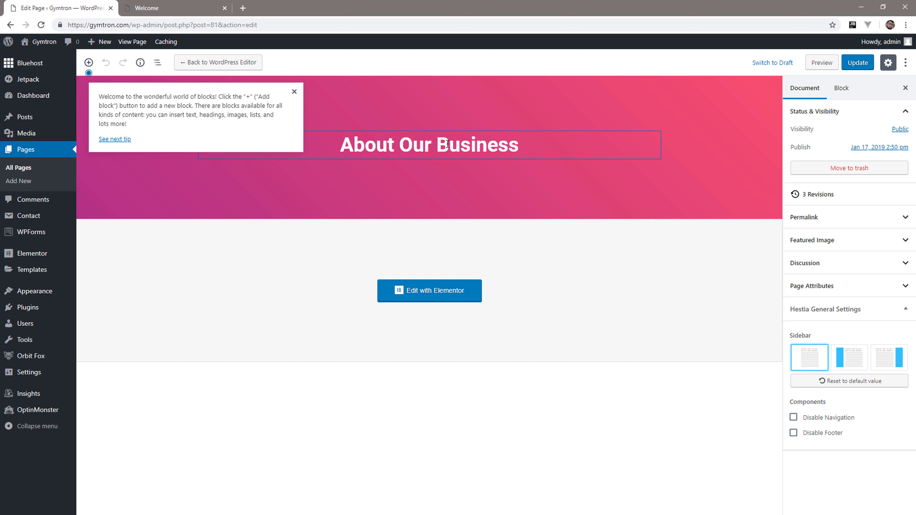
left_click_drag(449, 145, 538, 144)
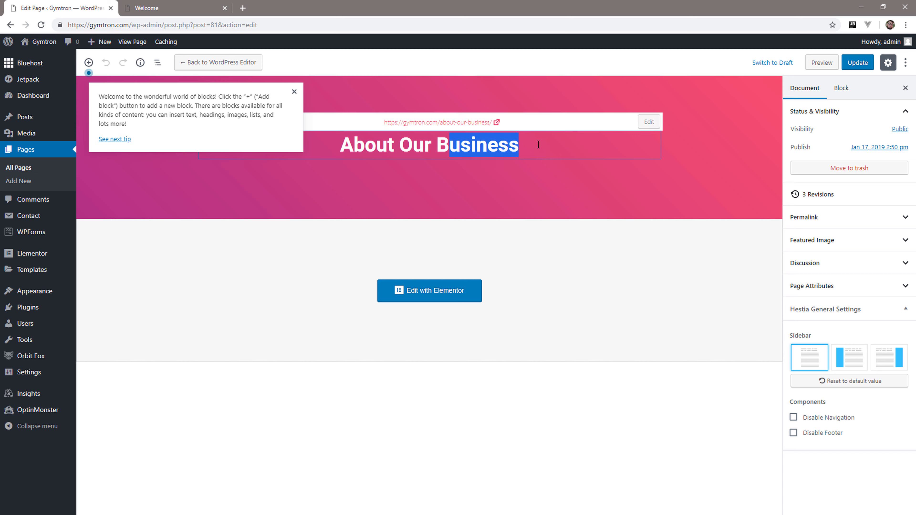
key("BackSpace")
key("BackSpace")
type("Gym")
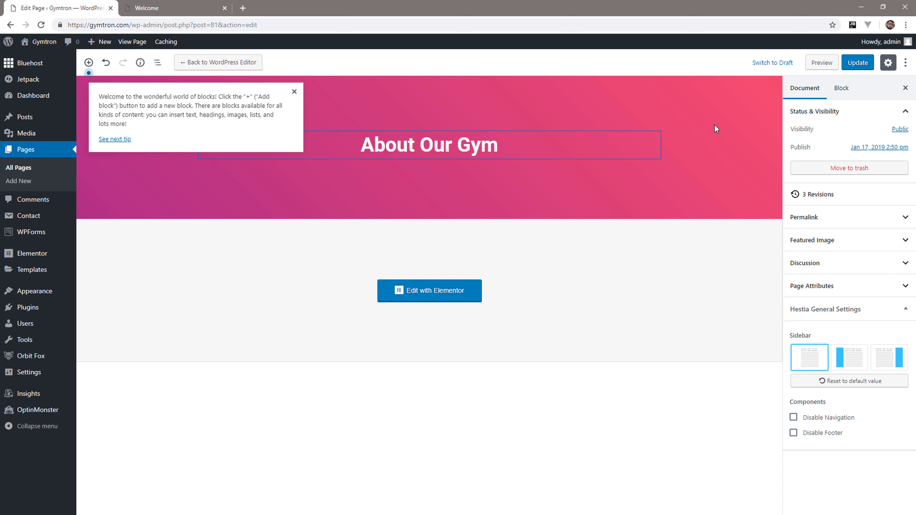
left_click(858, 63)
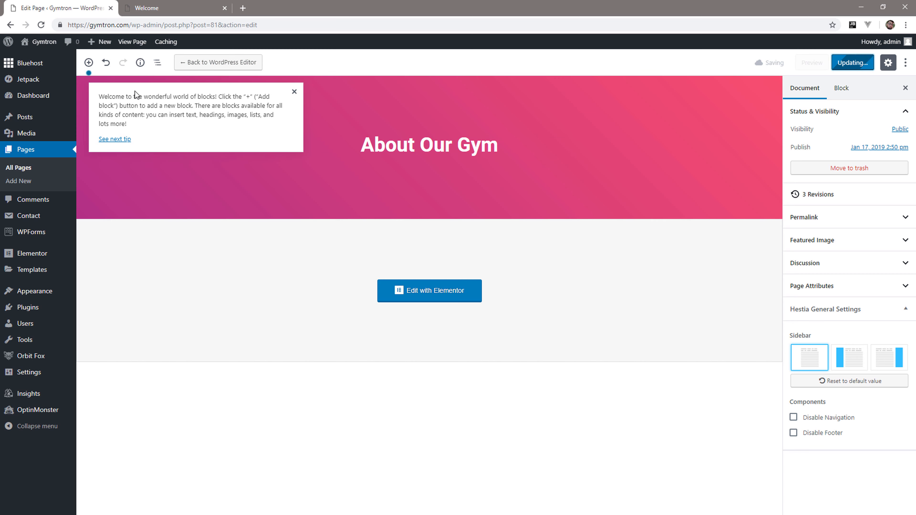
Return to the list of pages, retitle the Material Homepage page as Home, and update it.
left_click(37, 151)
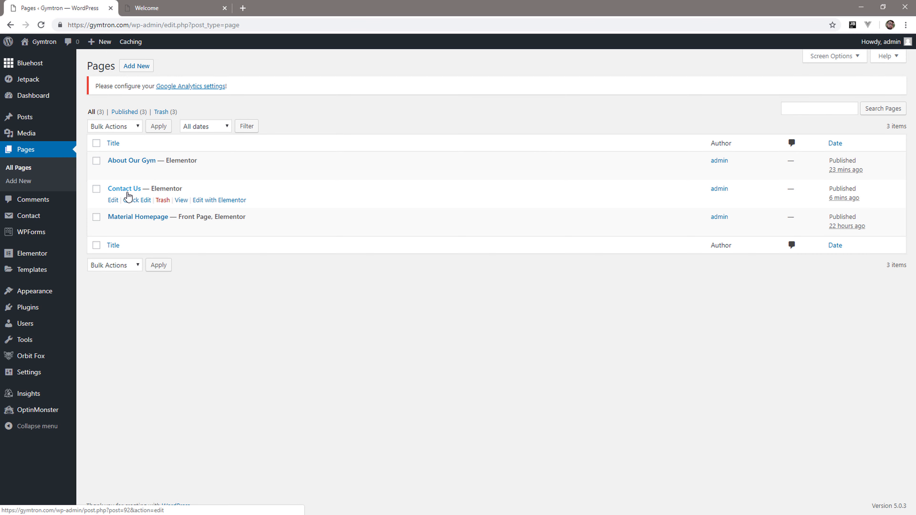
left_click(114, 228)
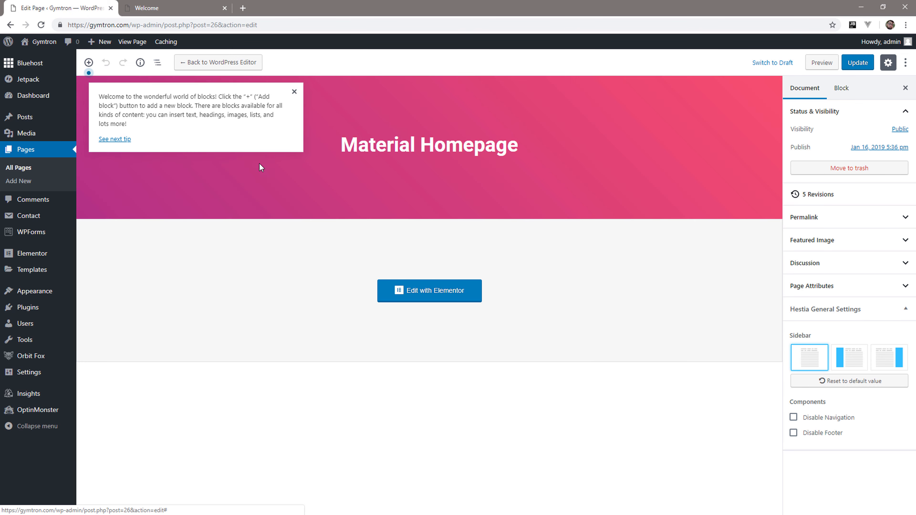
left_click(534, 149)
left_click_drag(354, 152, 350, 152)
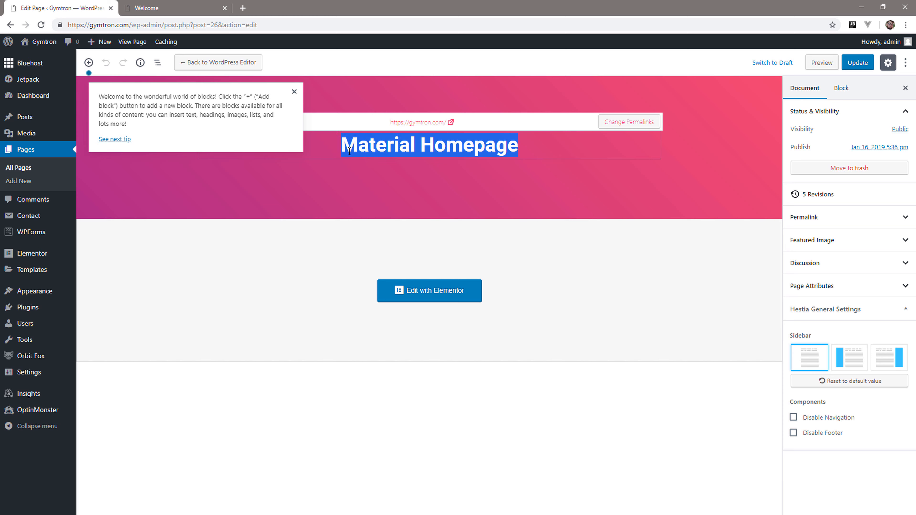
type("G")
key("BackSpace")
type("Home")
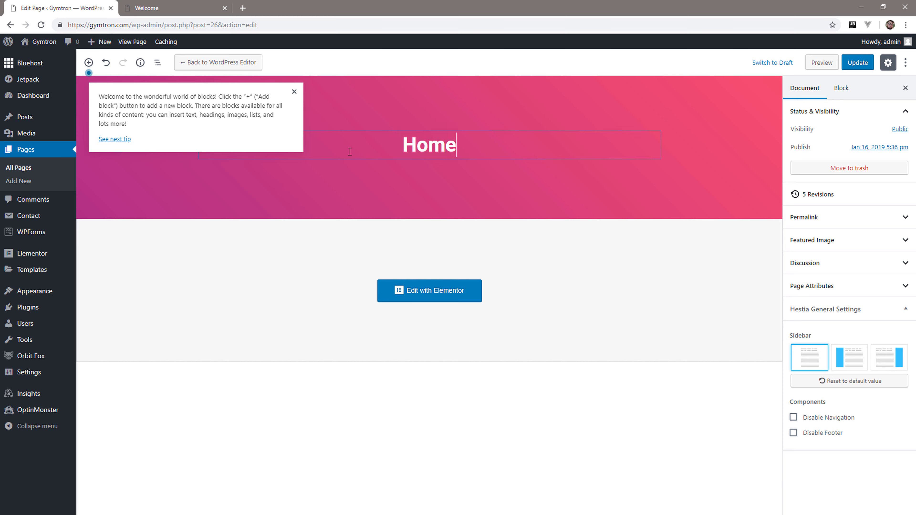
left_click(860, 63)
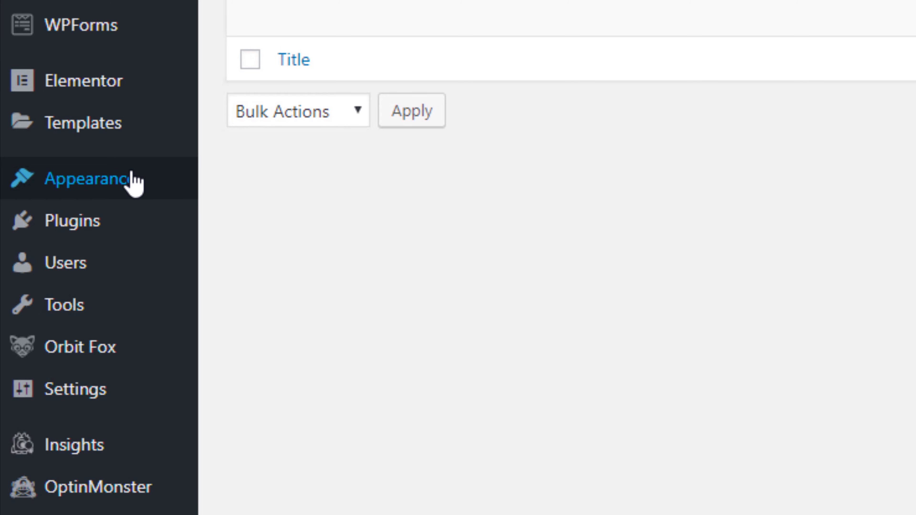
Open the site's menu management screen and start naming a new menu with "MainM".
mouse_move(133, 180)
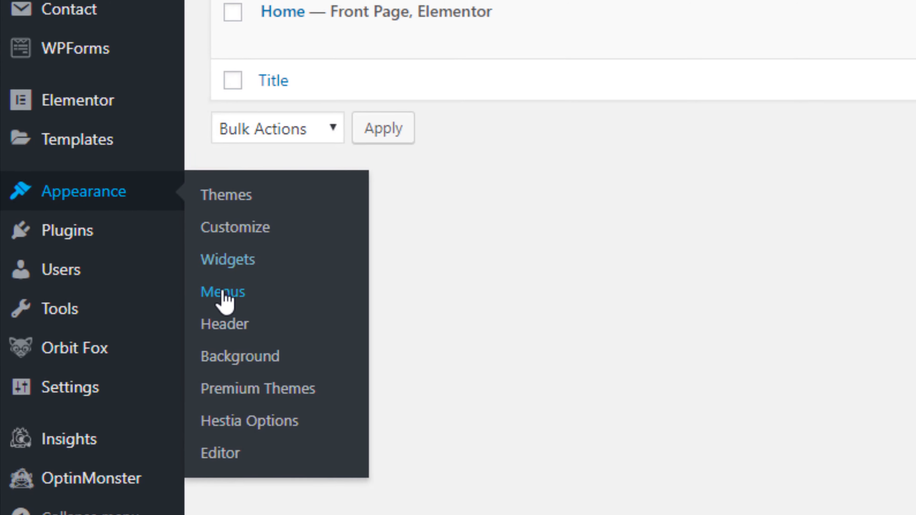
left_click(240, 287)
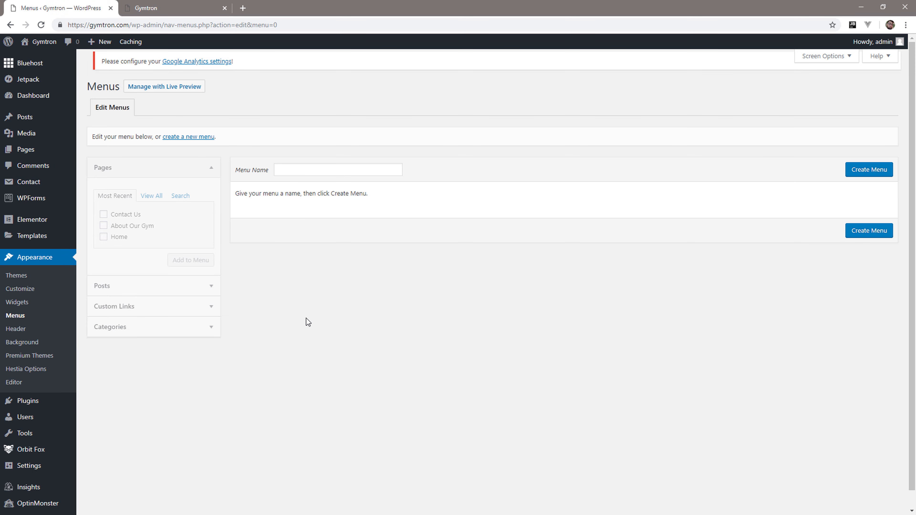
left_click(327, 169)
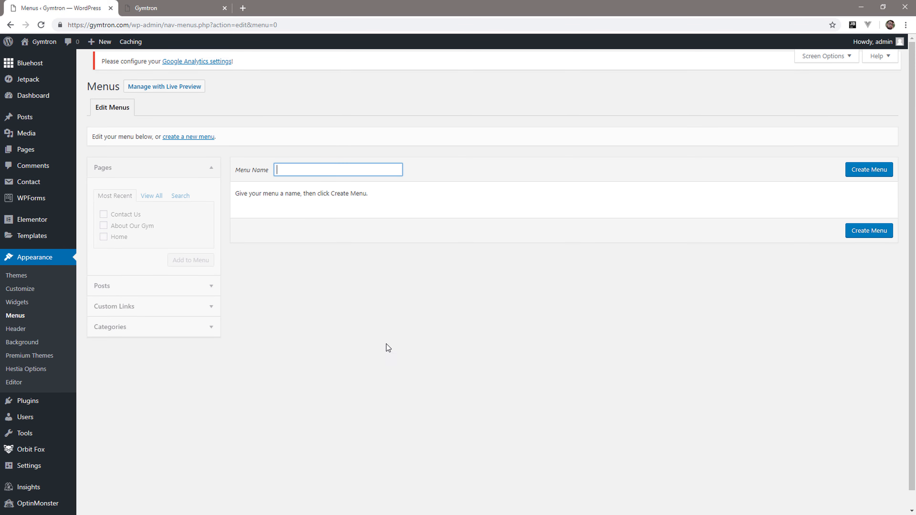
type("MainM")
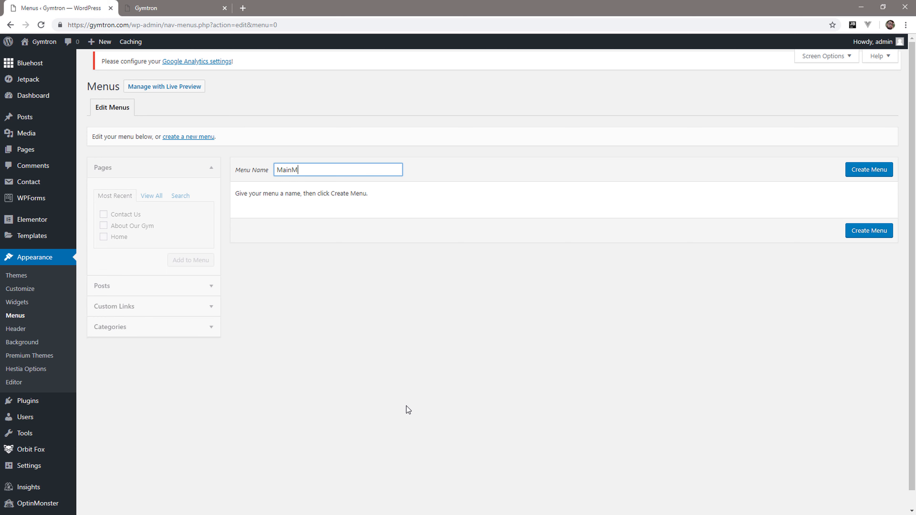
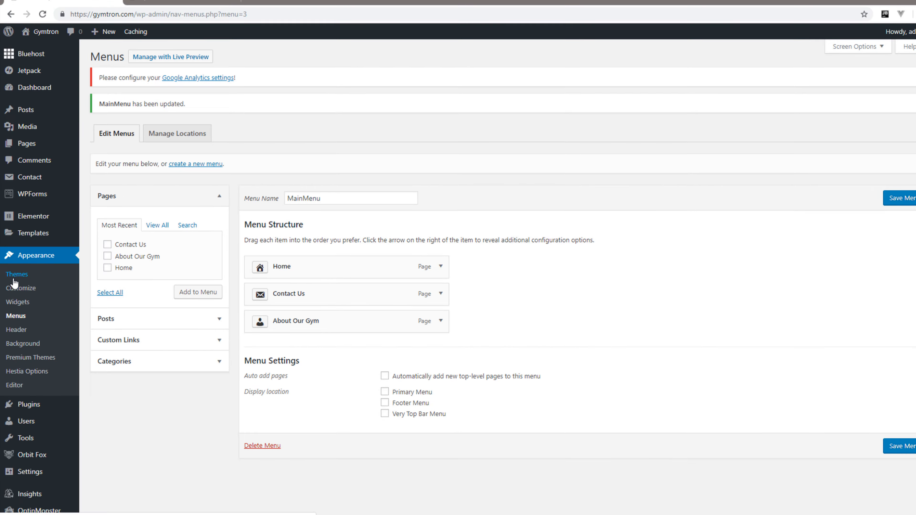
Customize the active Hestia theme by assigning MainMenu to the Primary Menu location, and publish the change.
left_click(13, 280)
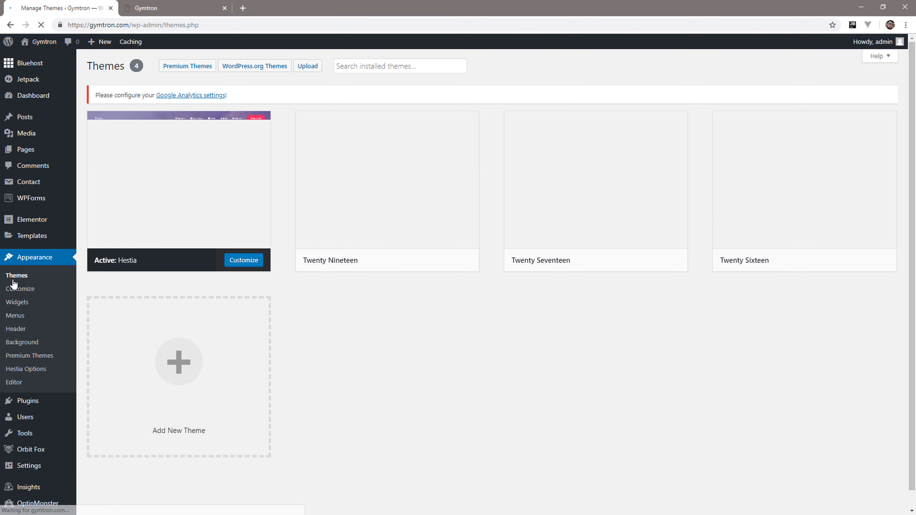
left_click(249, 263)
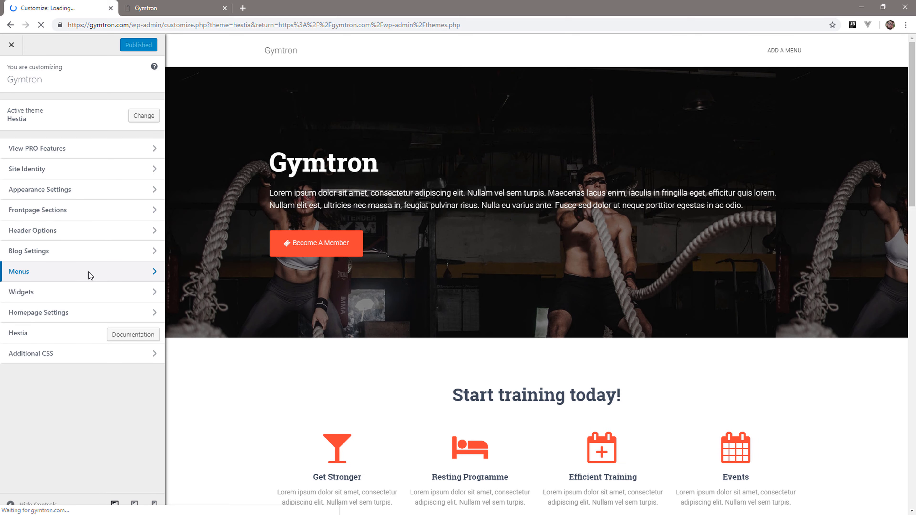
left_click(80, 274)
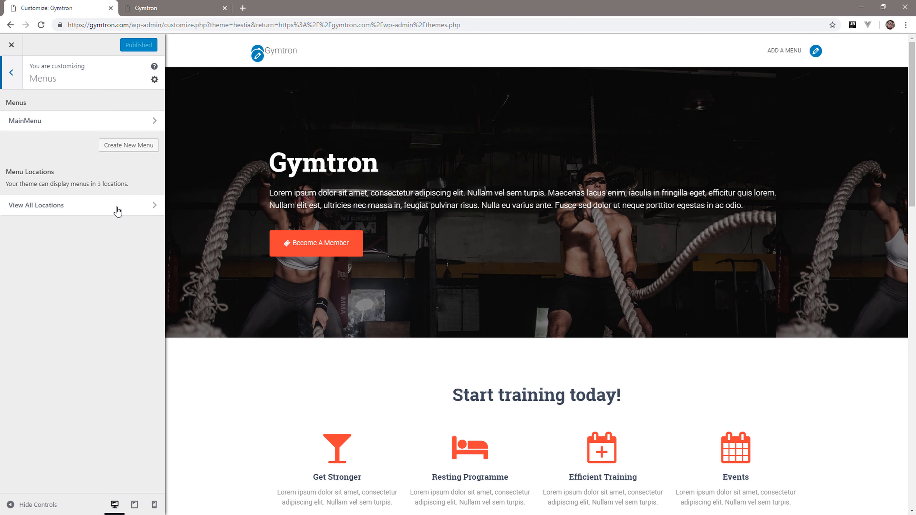
left_click(126, 122)
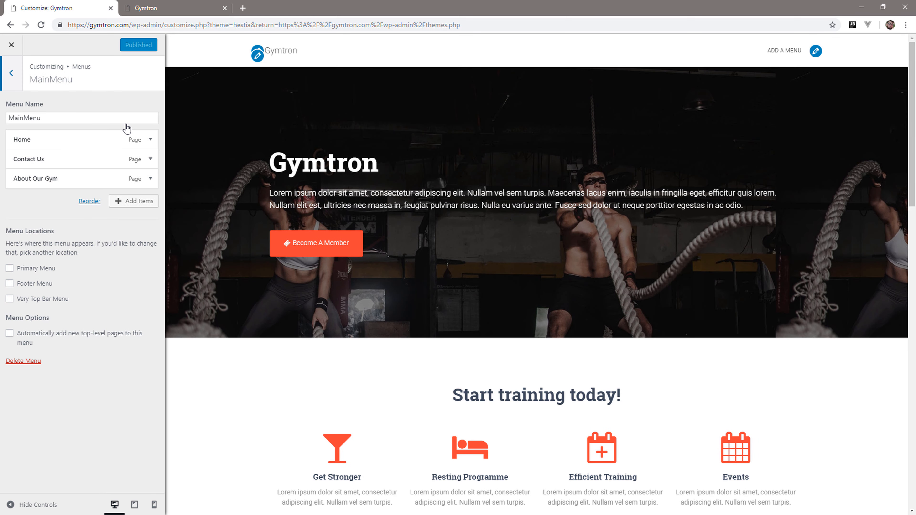
left_click(20, 268)
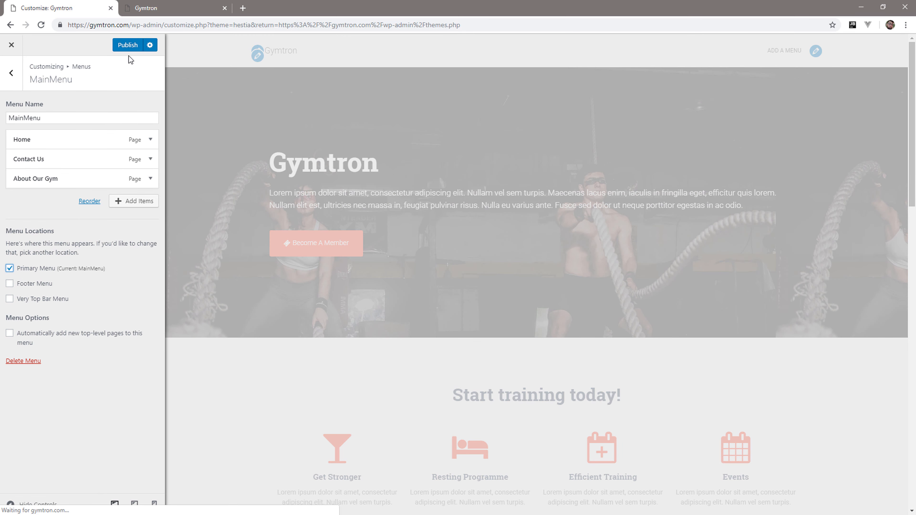
left_click(134, 46)
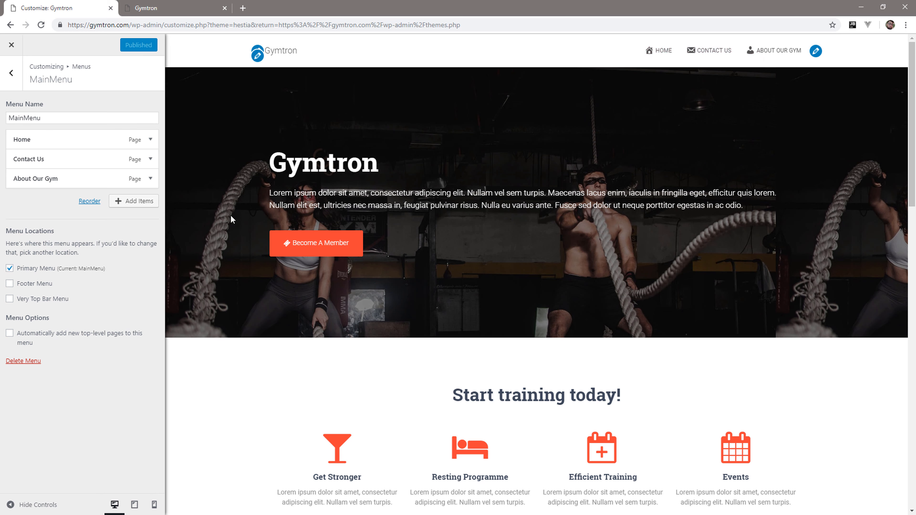
Open the Contact Us page in the customizer preview and look over its message form and footer.
left_click(11, 72)
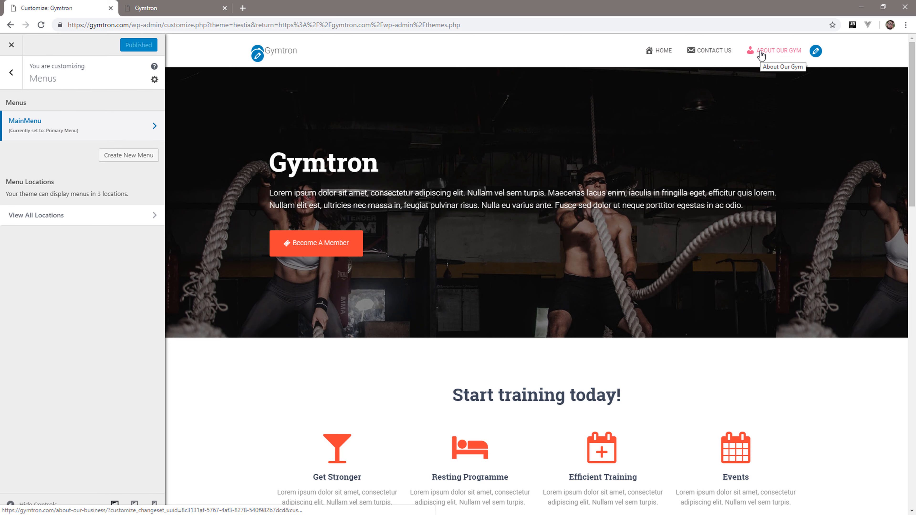
left_click(726, 52)
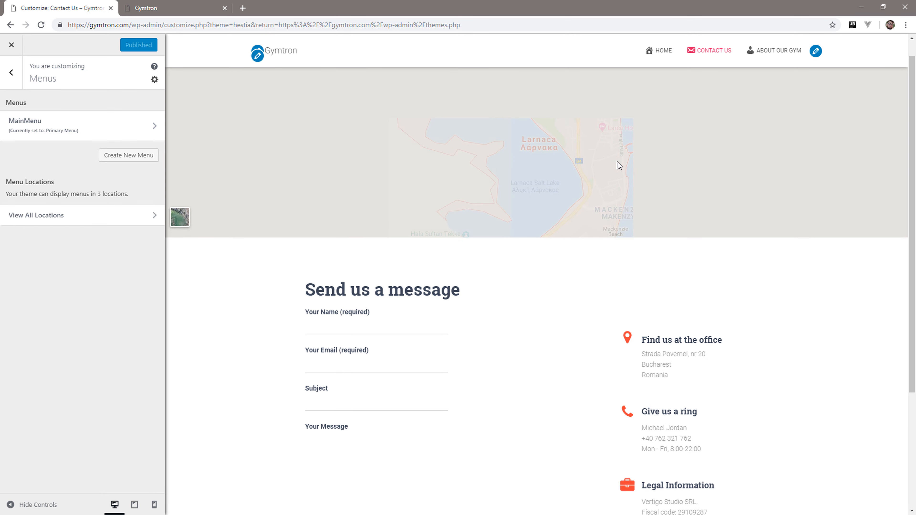
scroll(328, 409, "down", 4)
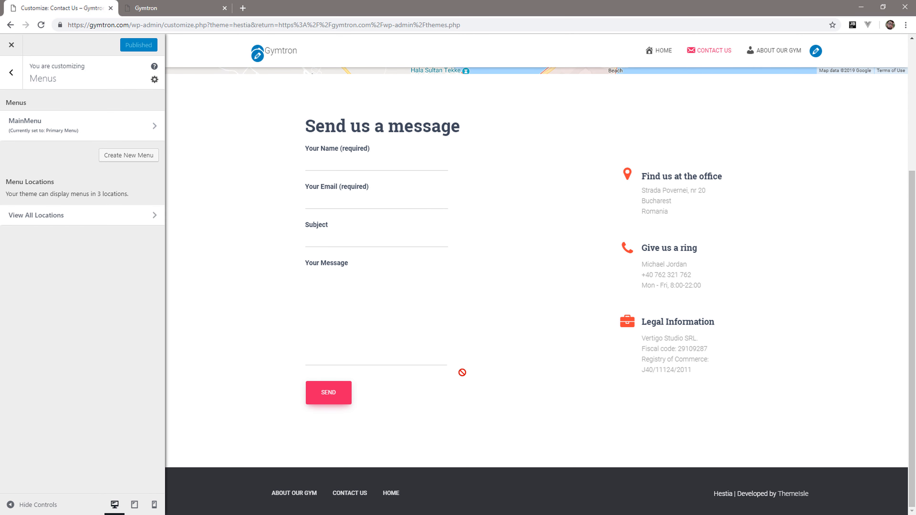
scroll(452, 374, "up", 5)
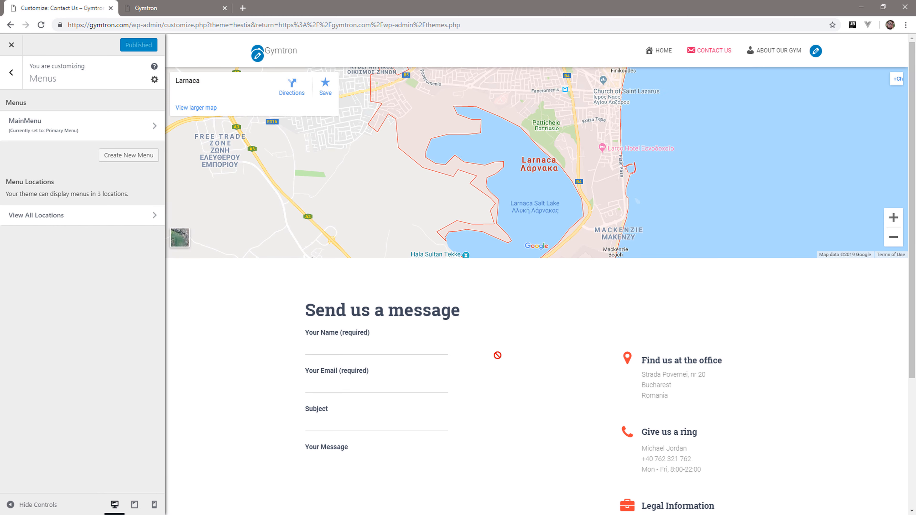
Set the theme's accent color to #f54337 in the appearance settings and publish it.
left_click(21, 87)
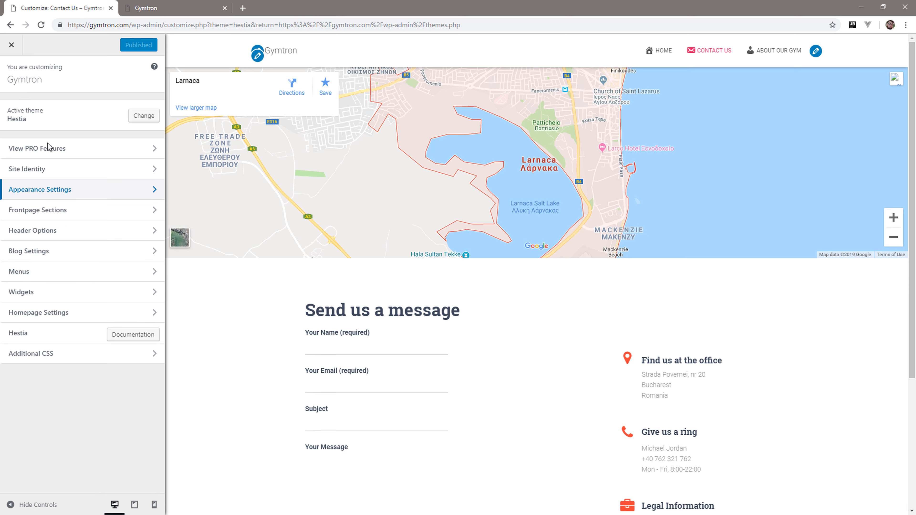
left_click(72, 190)
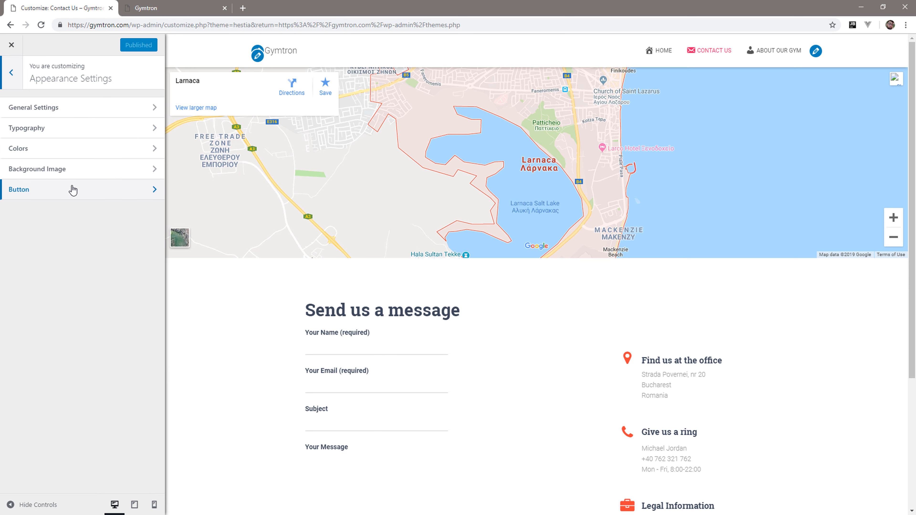
left_click(83, 149)
left_click(37, 151)
double_click(33, 166)
key("ctrl+c")
key("alt+Tab")
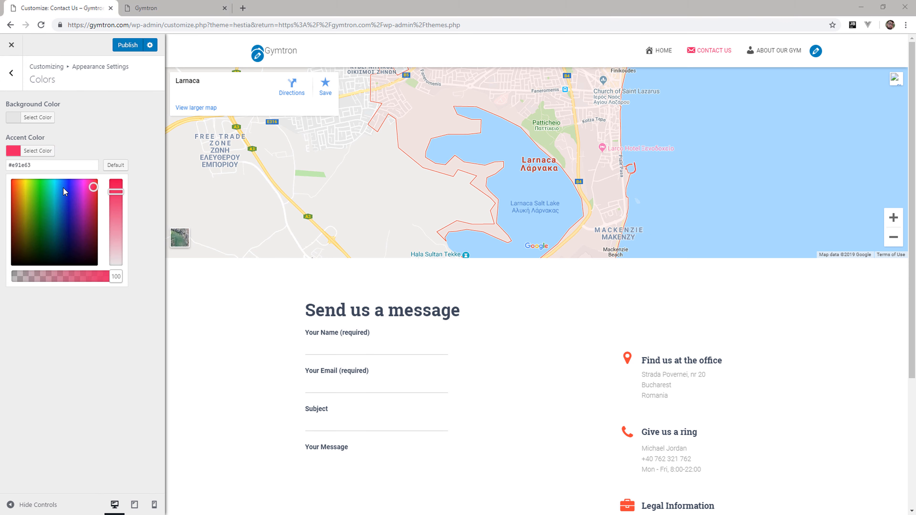
left_click_drag(52, 170, 3, 168)
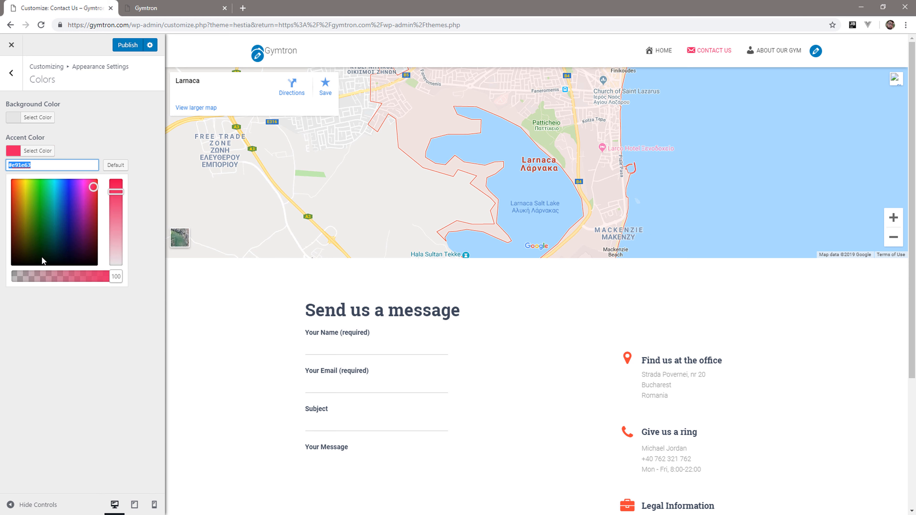
key("ctrl+v")
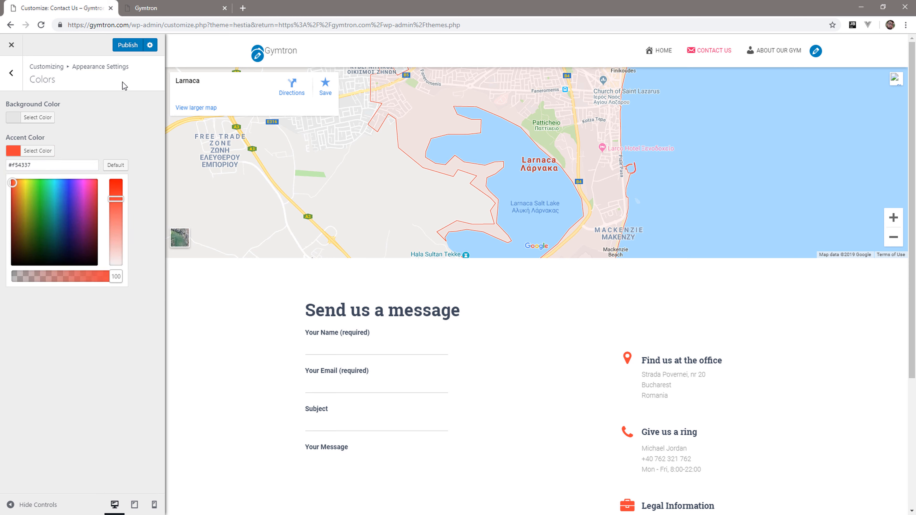
left_click(123, 46)
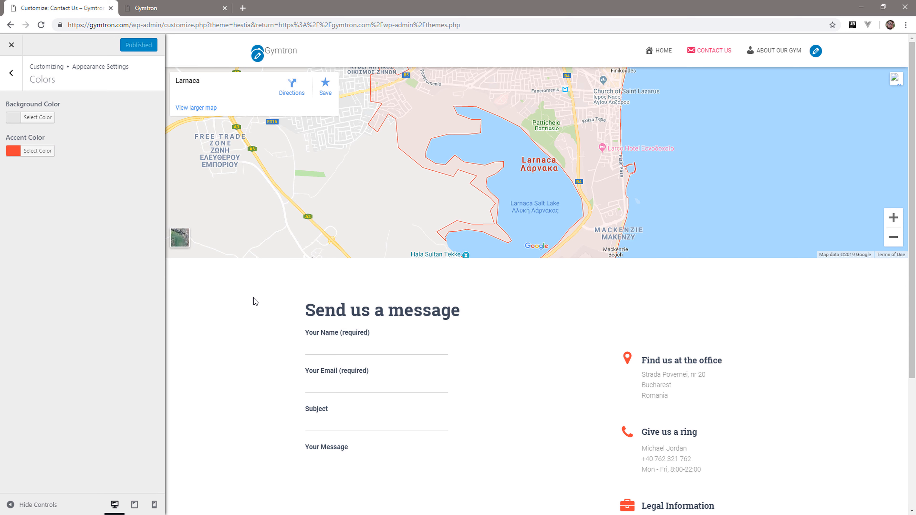
Check the accent color on the Contact Us and Home previews and glance at the general appearance settings.
scroll(253, 298, "down", 5)
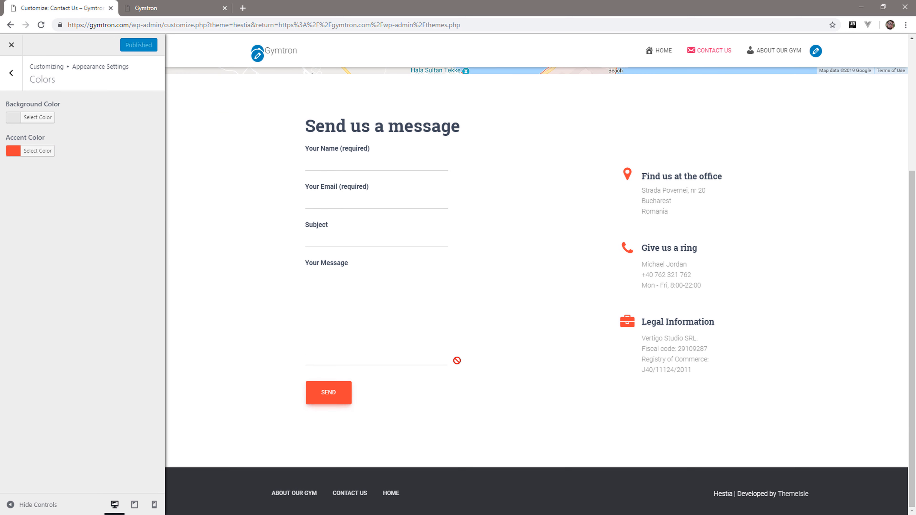
scroll(457, 361, "up", 5)
left_click(663, 53)
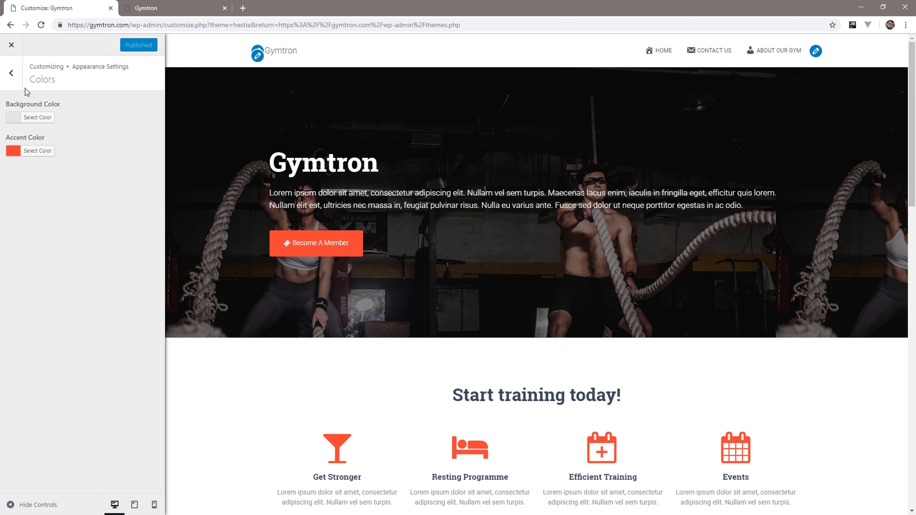
left_click(11, 73)
left_click(70, 115)
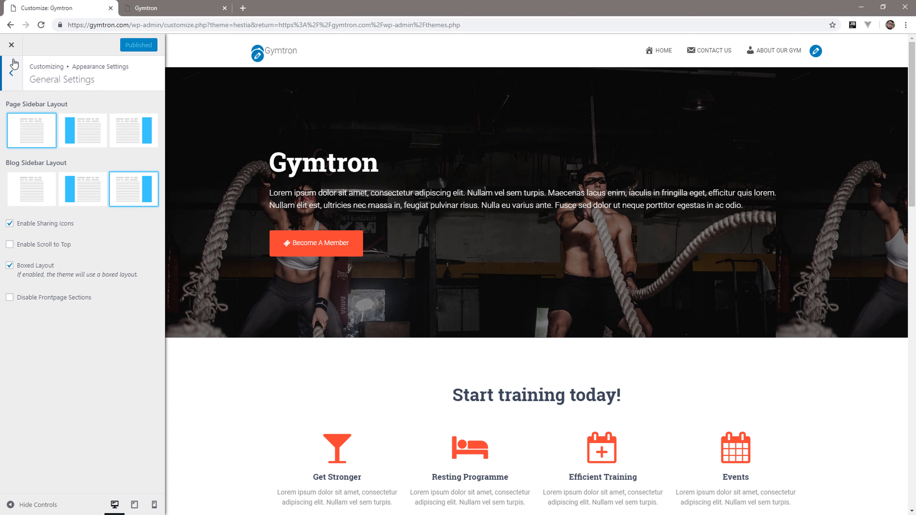
left_click(13, 68)
left_click(13, 72)
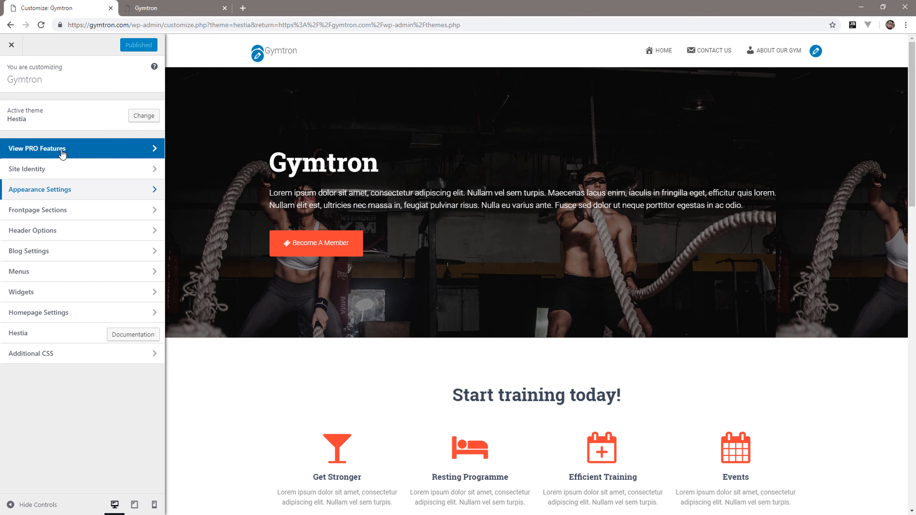
Upload logo.png from the Gymtron Images folder and select it as the site logo in the site identity settings.
left_click(61, 170)
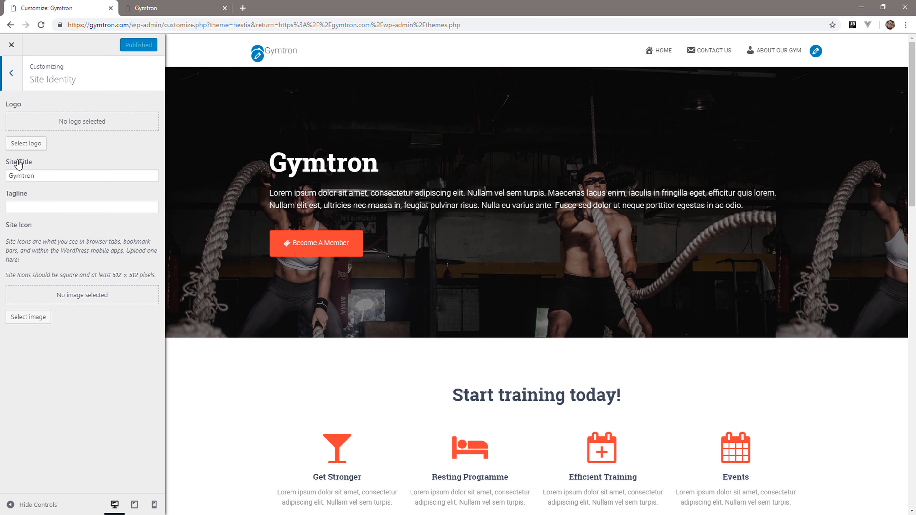
left_click(21, 144)
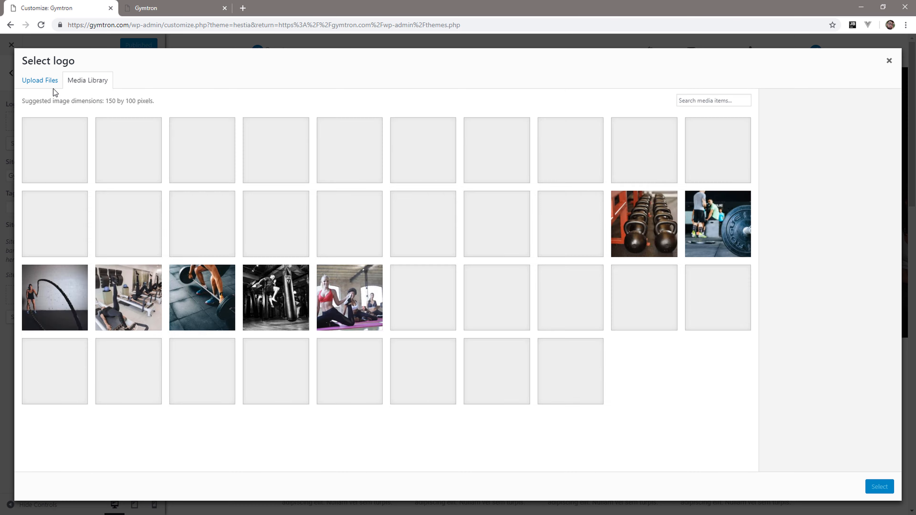
left_click(41, 81)
left_click(458, 254)
left_click(252, 105)
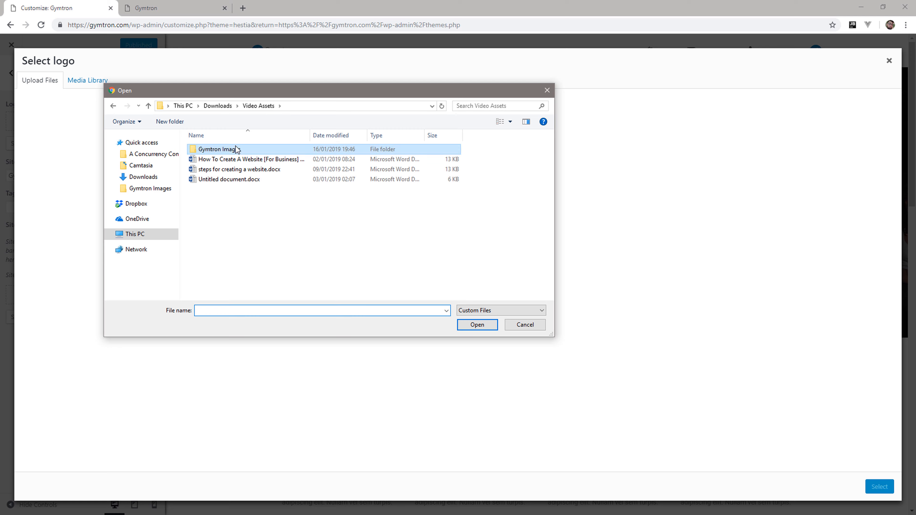
double_click(236, 149)
double_click(474, 163)
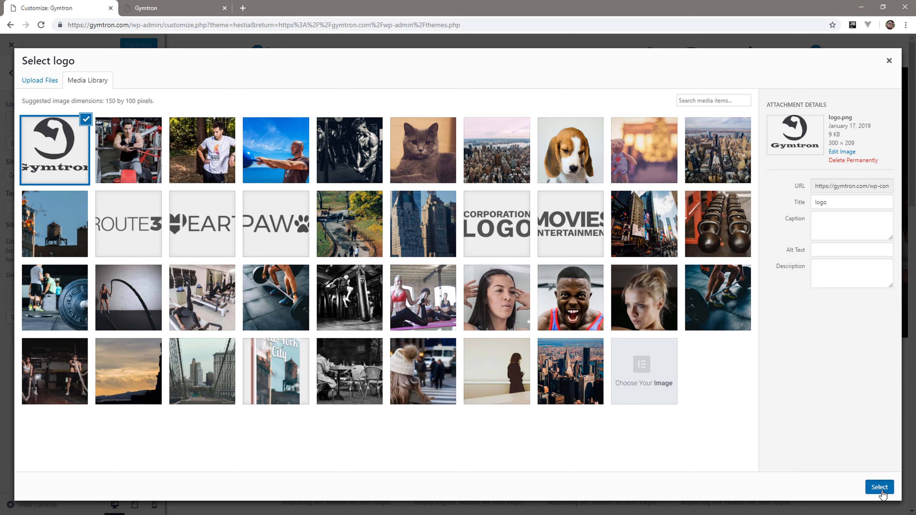
left_click(879, 487)
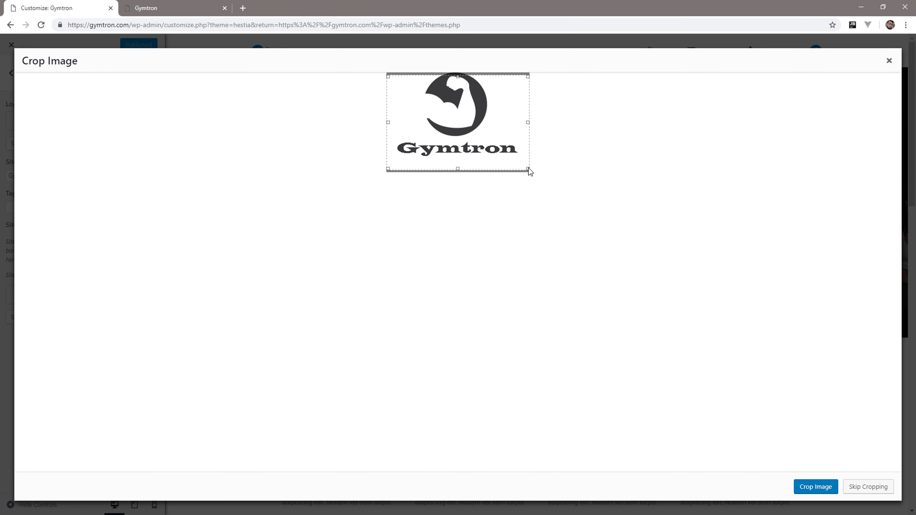
Crop the logo image closely around the arm emblem and Gymtron lettering, and publish the new logo.
left_click_drag(529, 169, 519, 156)
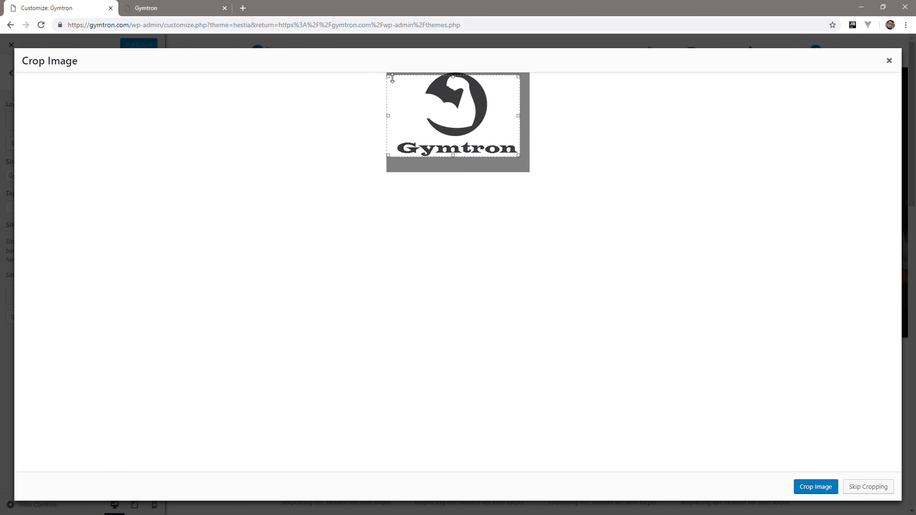
left_click_drag(389, 116, 398, 116)
left_click_drag(457, 77, 459, 72)
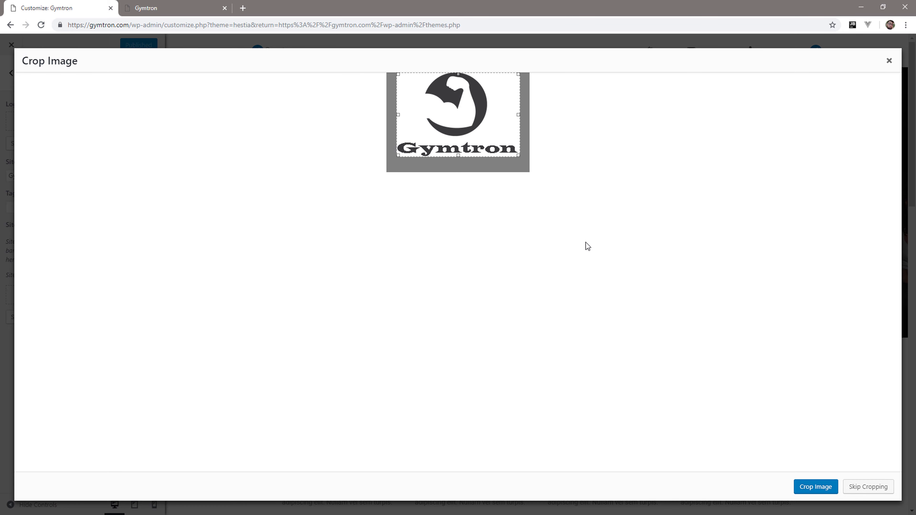
left_click(829, 488)
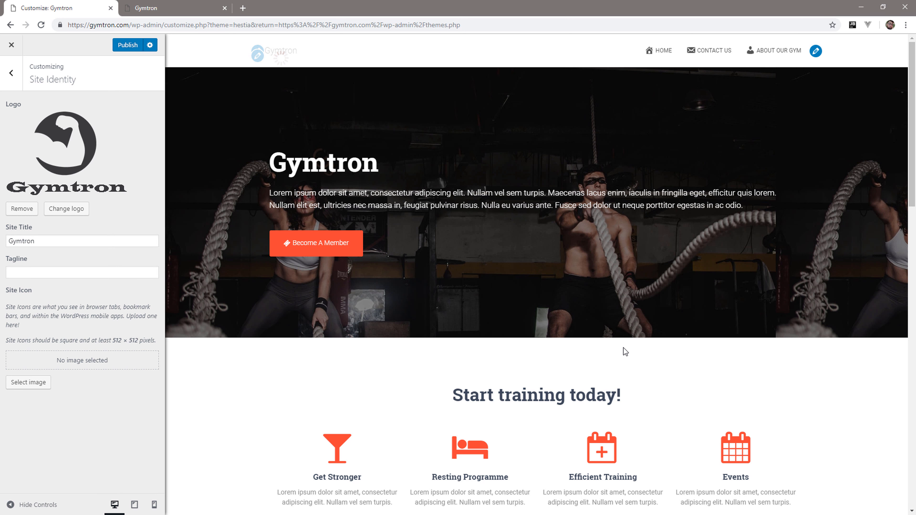
left_click(128, 45)
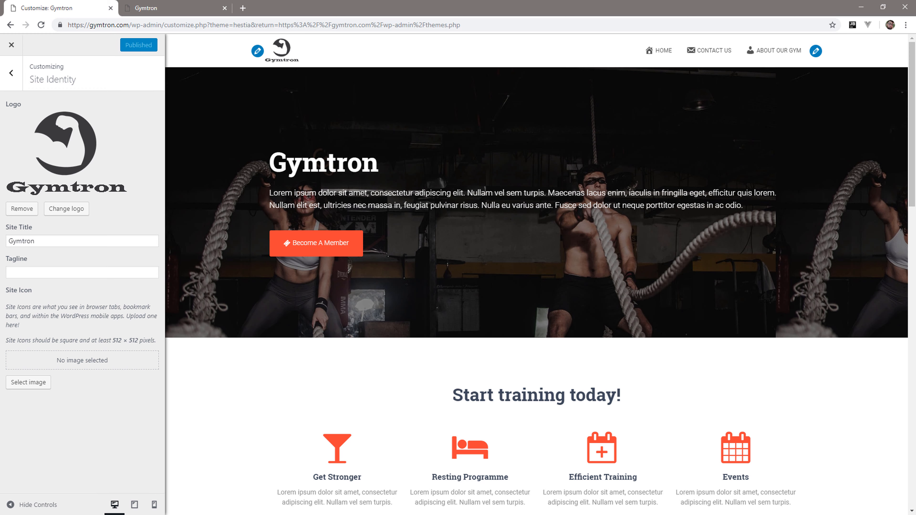
Leave the customizer, reload the live Gymtron home page, and review its header and sections.
left_click(8, 50)
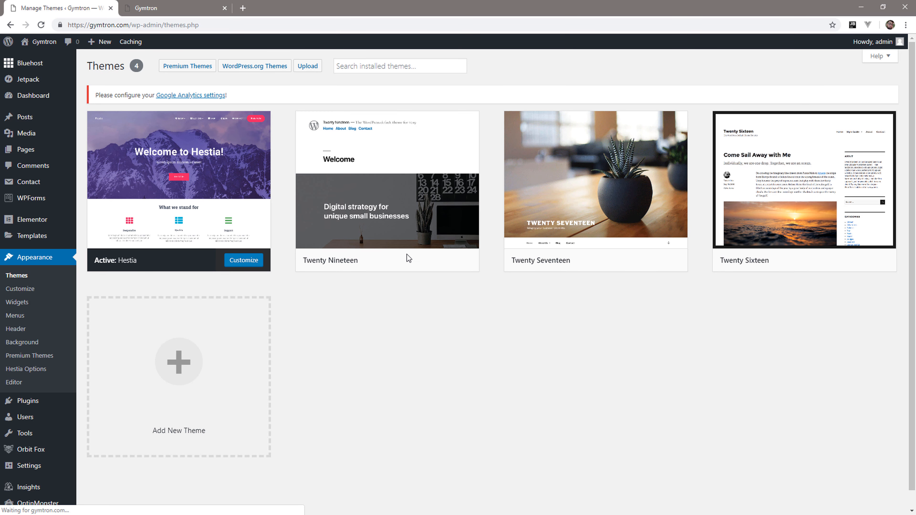
left_click(180, 8)
left_click(41, 24)
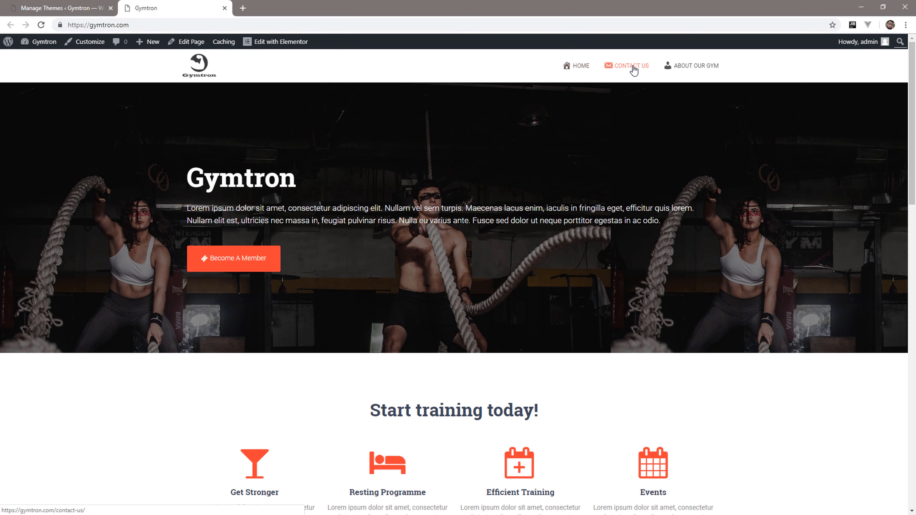
scroll(356, 306, "down", 15)
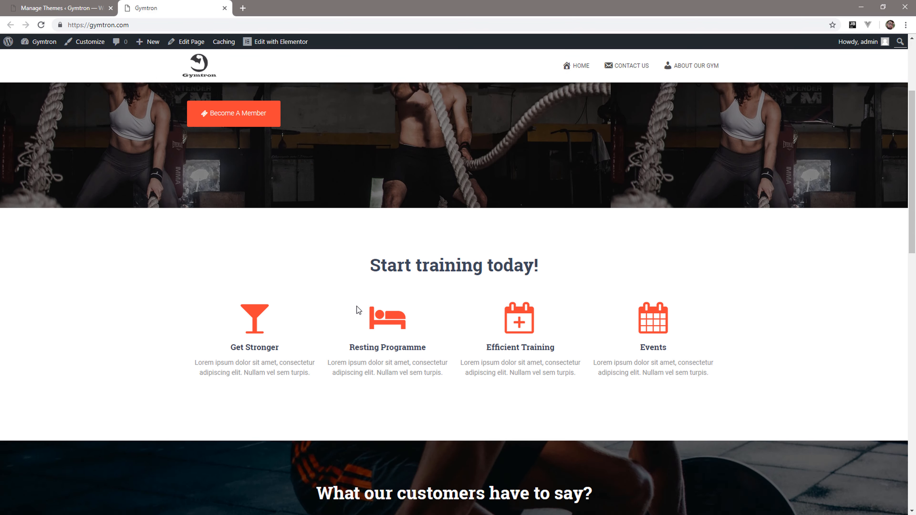
scroll(358, 306, "down", 5)
scroll(414, 281, "up", 14)
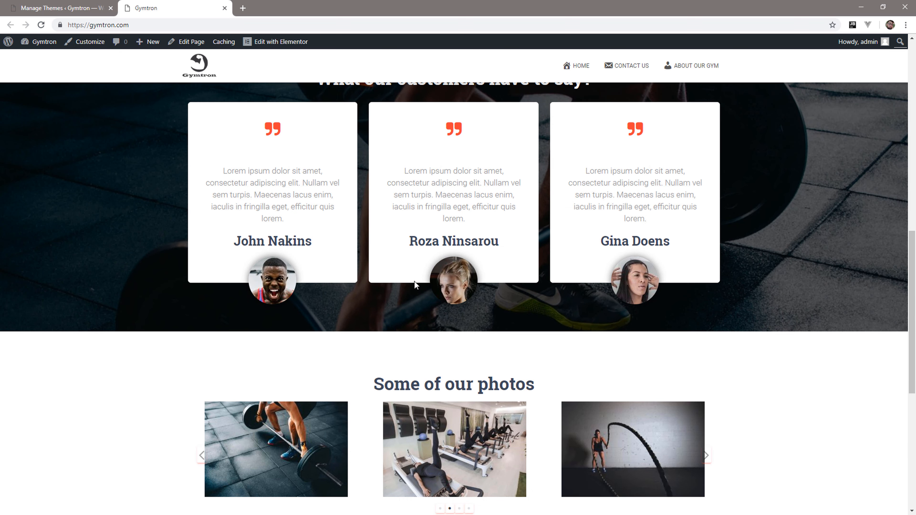
Open the live Contact Us page from the site navigation and inspect its message form fields.
left_click(610, 67)
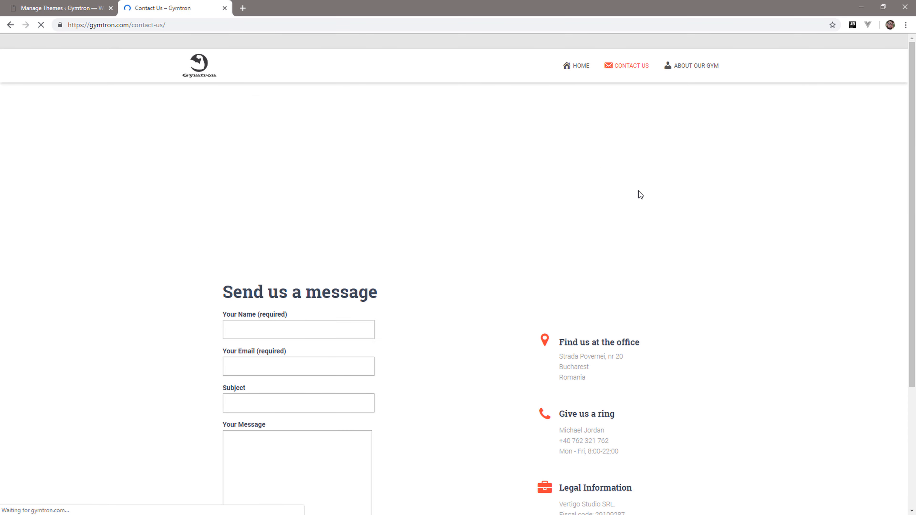
scroll(638, 191, "down", 5)
left_click(335, 343)
left_click(313, 241)
left_click(322, 193)
scroll(323, 193, "up", 5)
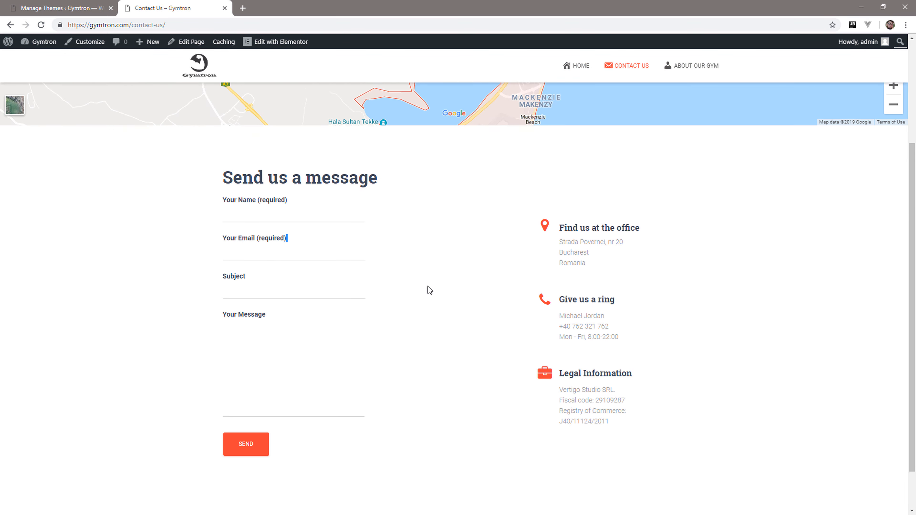
Open the live About Our Gym page, review its header and team section down to the footer, and return to the home page.
left_click(325, 363)
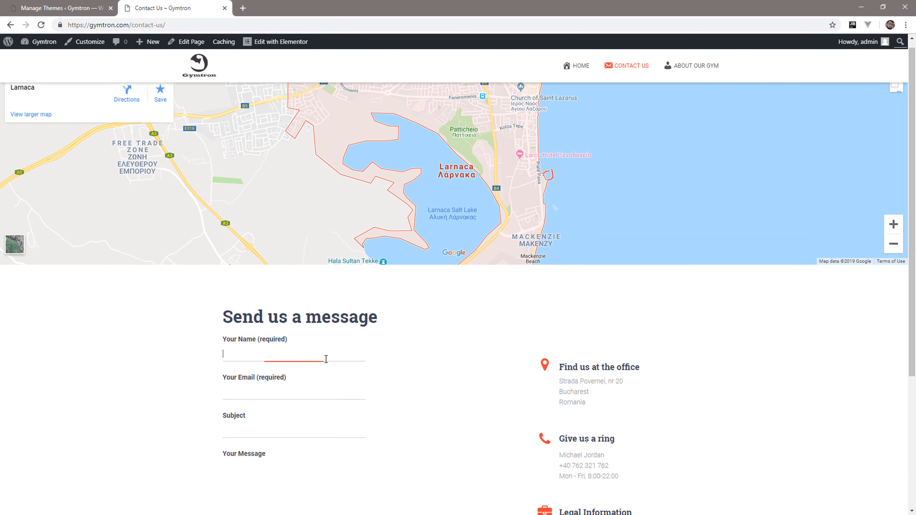
left_click(691, 68)
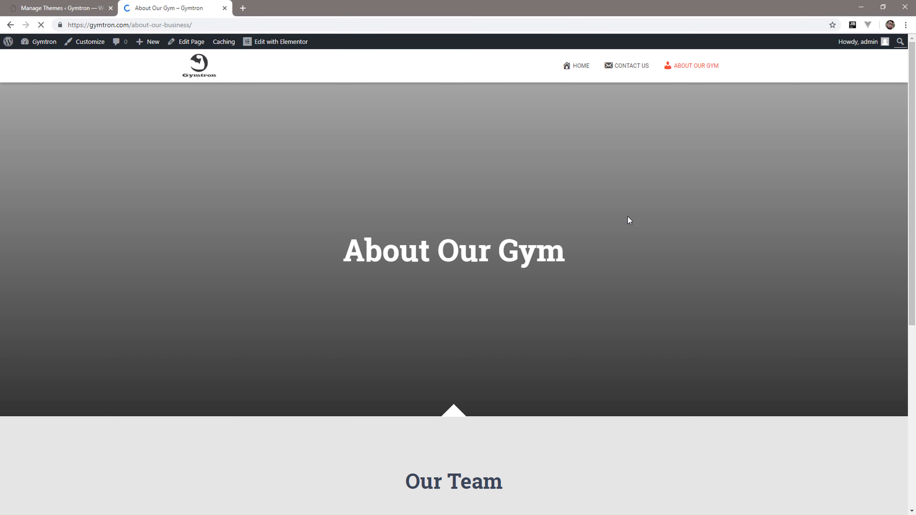
scroll(630, 220, "down", 7)
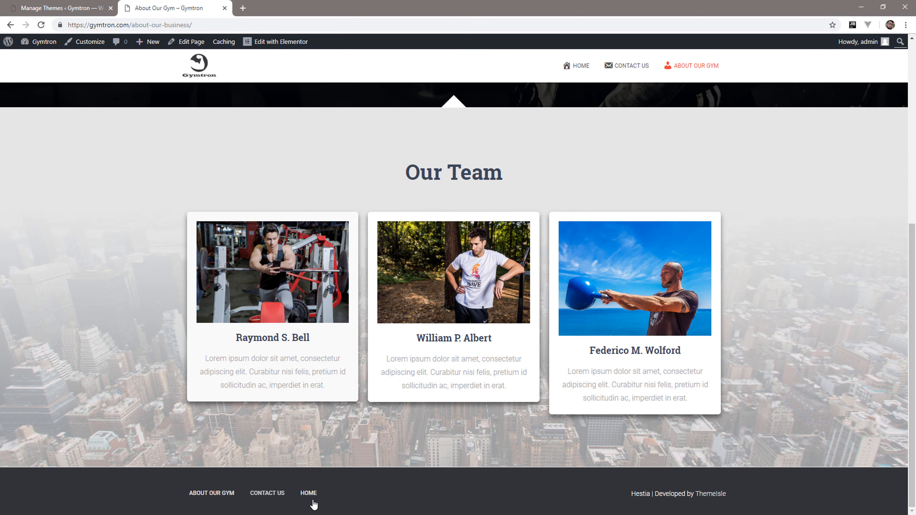
scroll(442, 423, "up", 2)
scroll(326, 234, "up", 7)
left_click(196, 72)
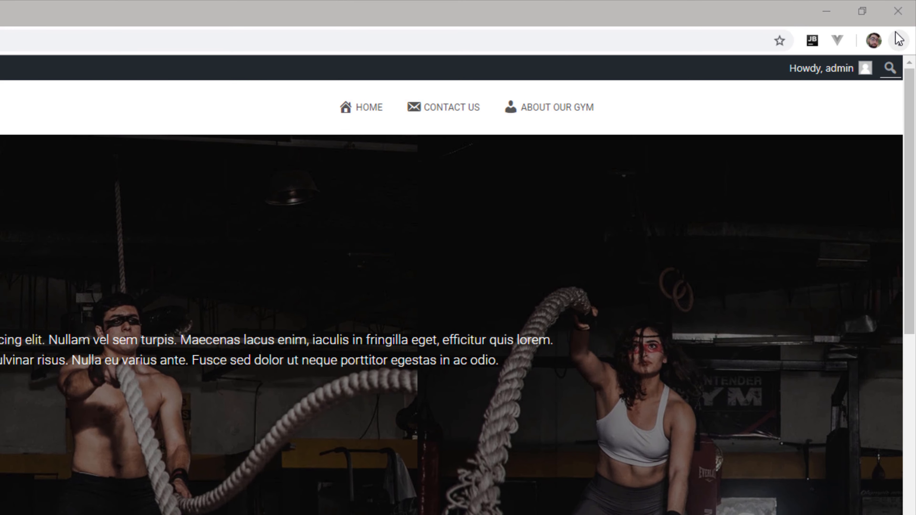
Open the browser's developer tools for the live home page and display it in mobile device emulation.
left_click(906, 24)
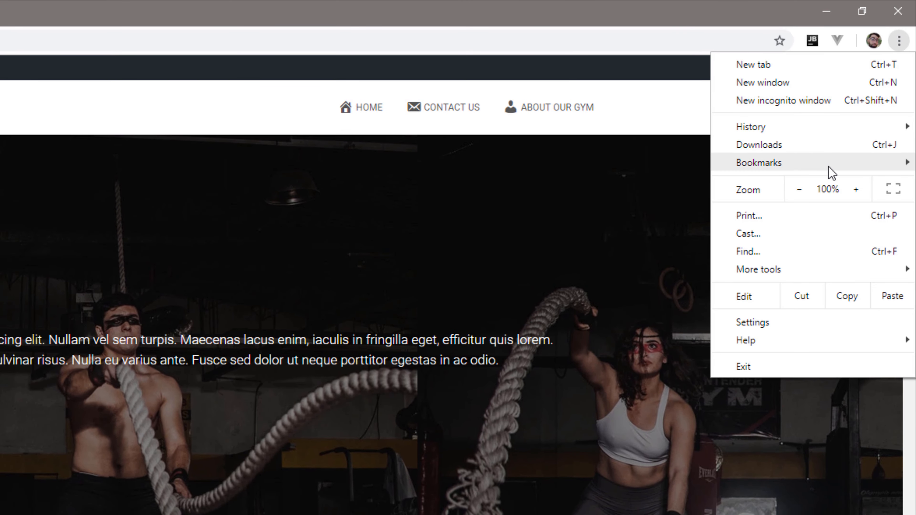
mouse_move(755, 275)
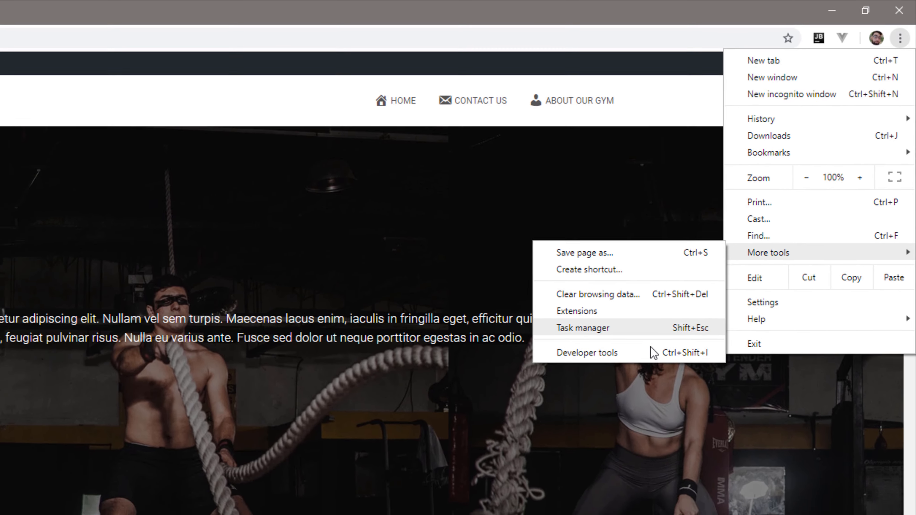
left_click(621, 378)
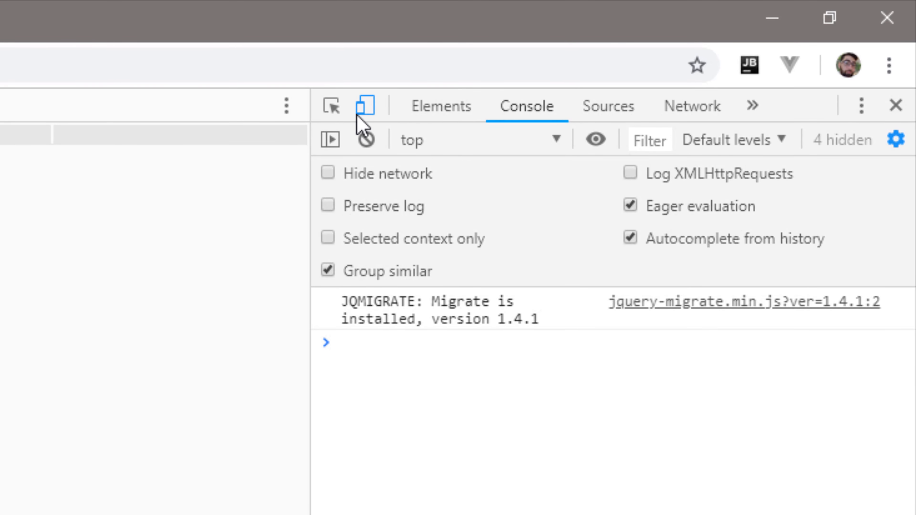
left_click(361, 111)
left_click(361, 111)
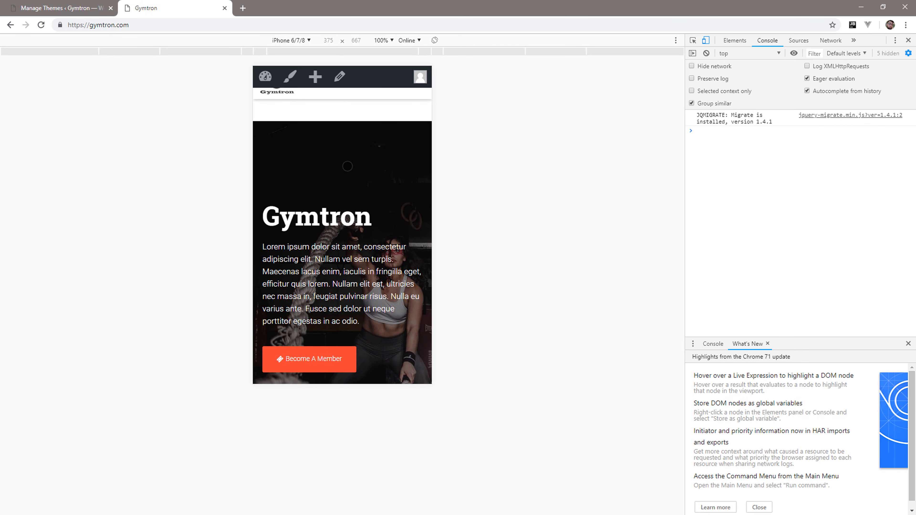
Examine the home page's mobile layout, checking the alignment of the service items and the spacing of testimonials, photos and pricing sections.
scroll(346, 165, "down", 8)
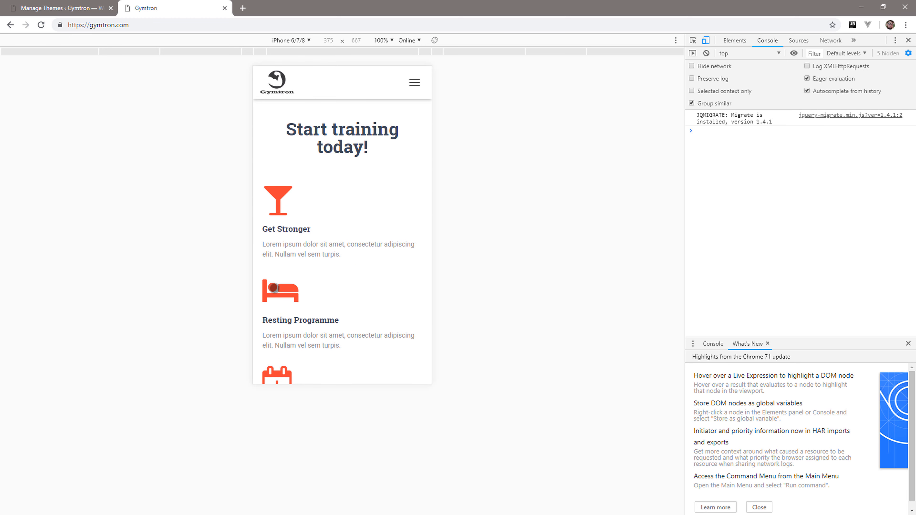
scroll(282, 306, "down", 10)
scroll(282, 306, "down", 4)
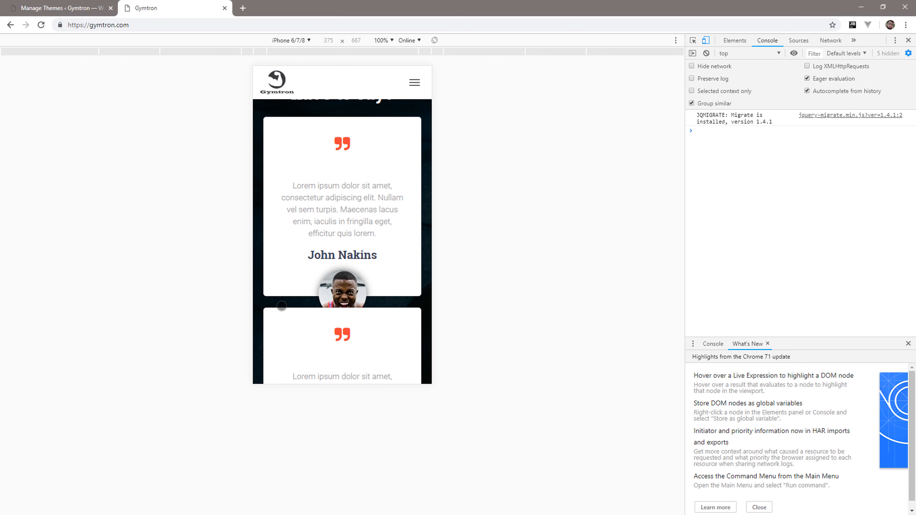
scroll(337, 295, "down", 10)
scroll(337, 295, "down", 6)
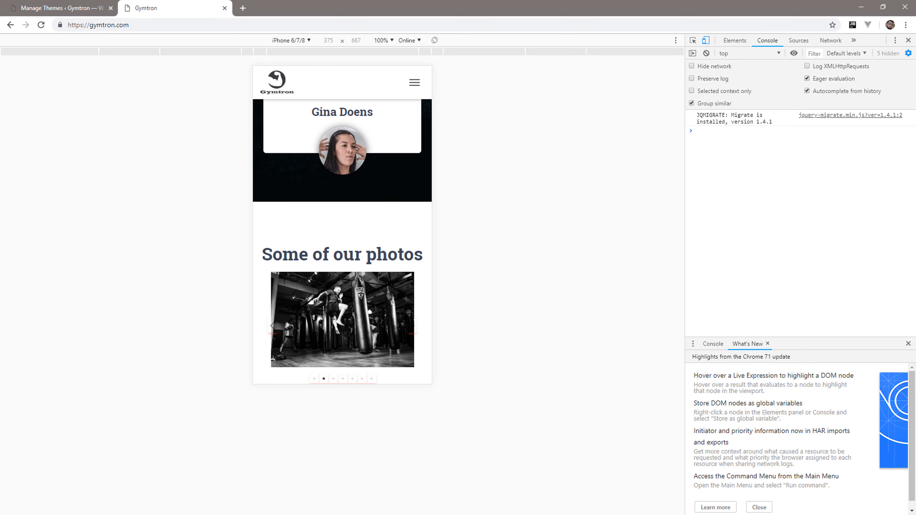
scroll(389, 256, "down", 5)
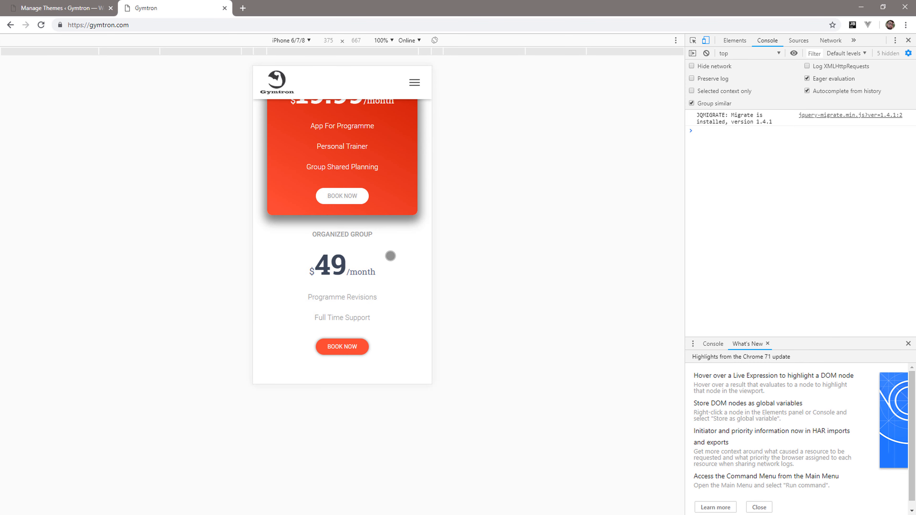
scroll(388, 255, "up", 4)
scroll(389, 254, "down", 12)
scroll(366, 190, "up", 10)
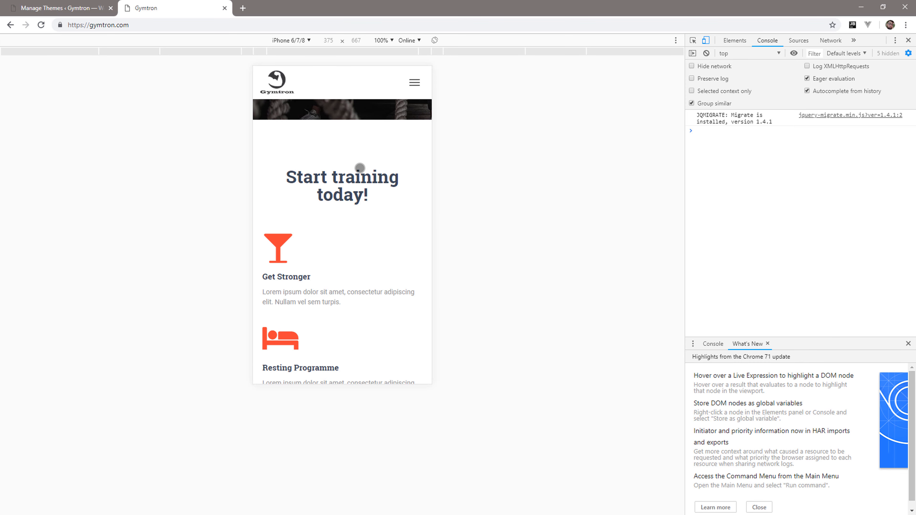
scroll(358, 168, "up", 5)
Return to the WordPress admin, open the Home page in Elementor, and switch its responsive preview to Mobile.
left_click(69, 8)
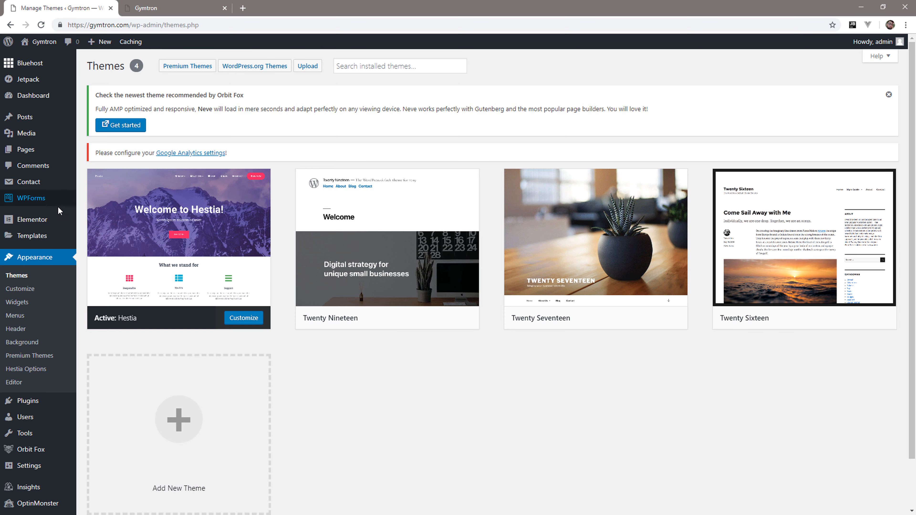
left_click(28, 150)
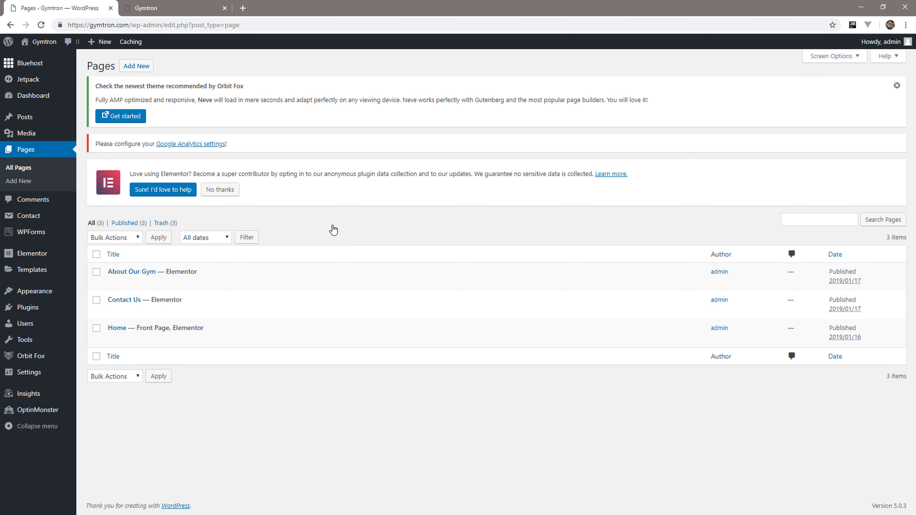
left_click(209, 340)
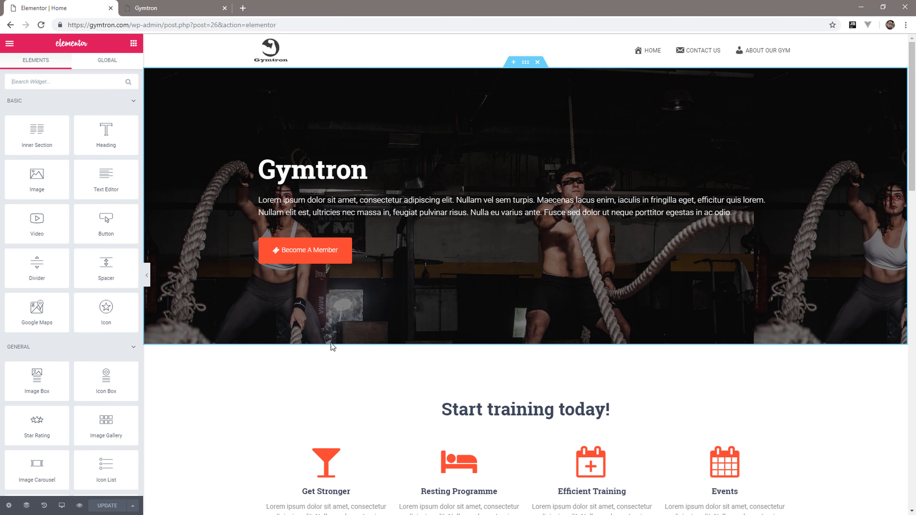
left_click(62, 505)
left_click(59, 483)
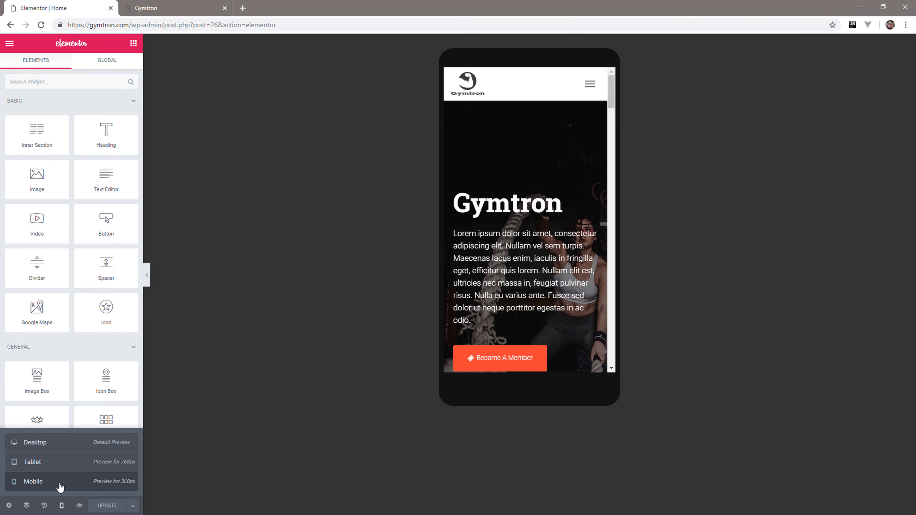
Center the content alignment of the Services widget under "Start training today!" for the mobile view.
scroll(551, 271, "down", 5)
scroll(551, 271, "down", 3)
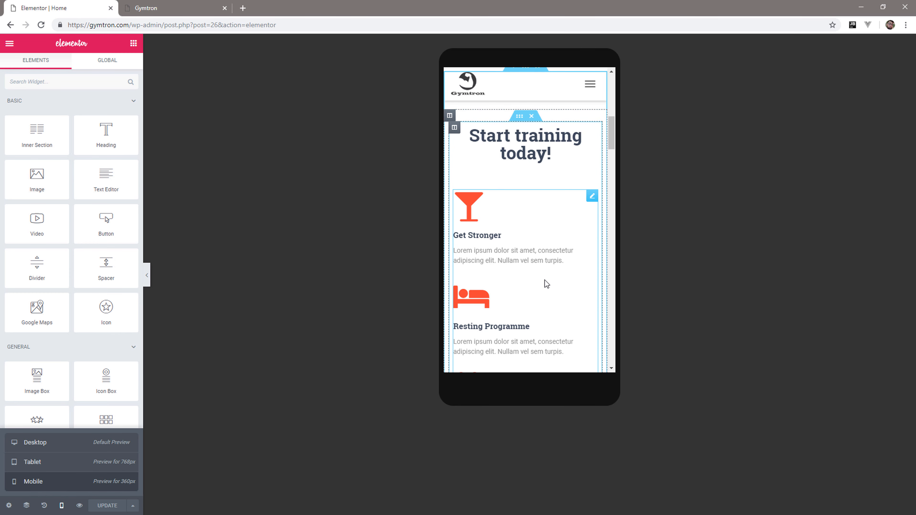
left_click(592, 197)
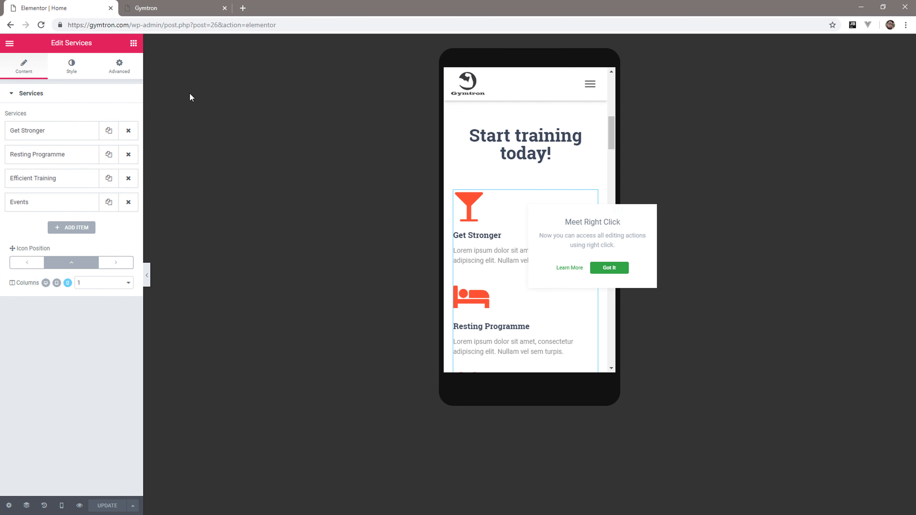
left_click(85, 72)
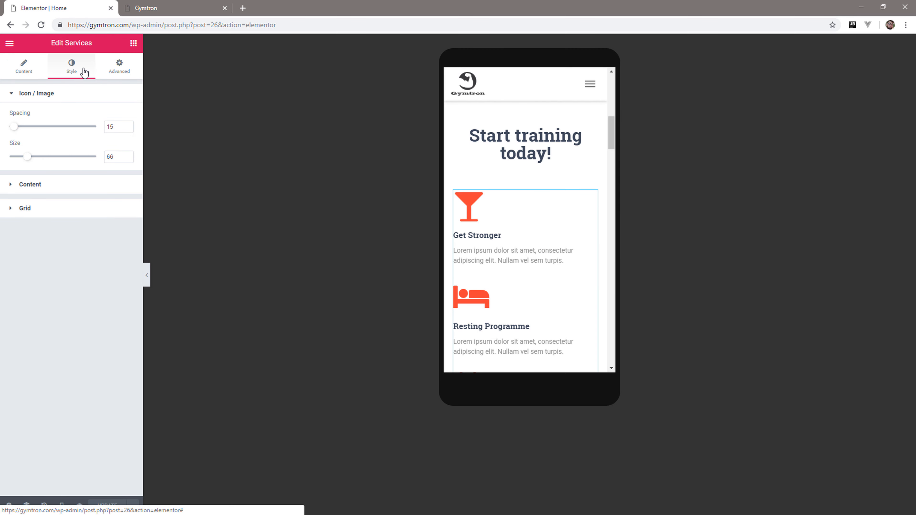
left_click(54, 185)
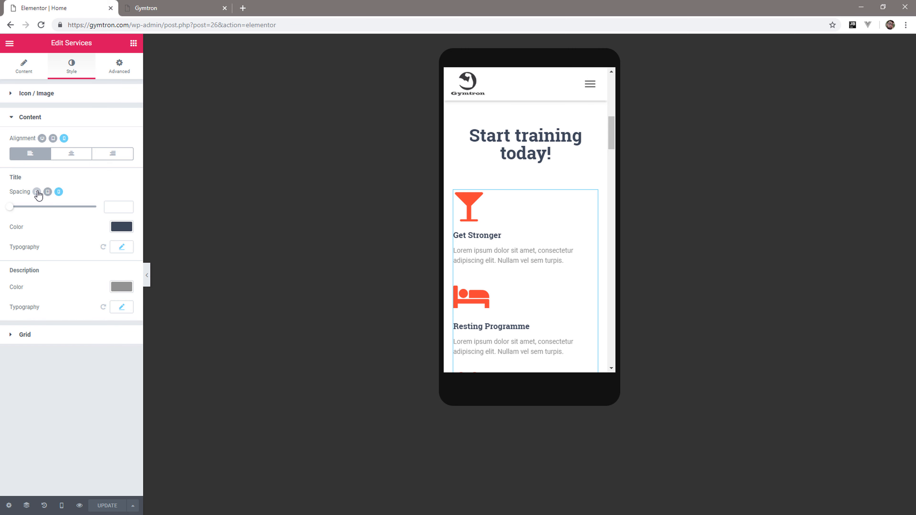
left_click(69, 156)
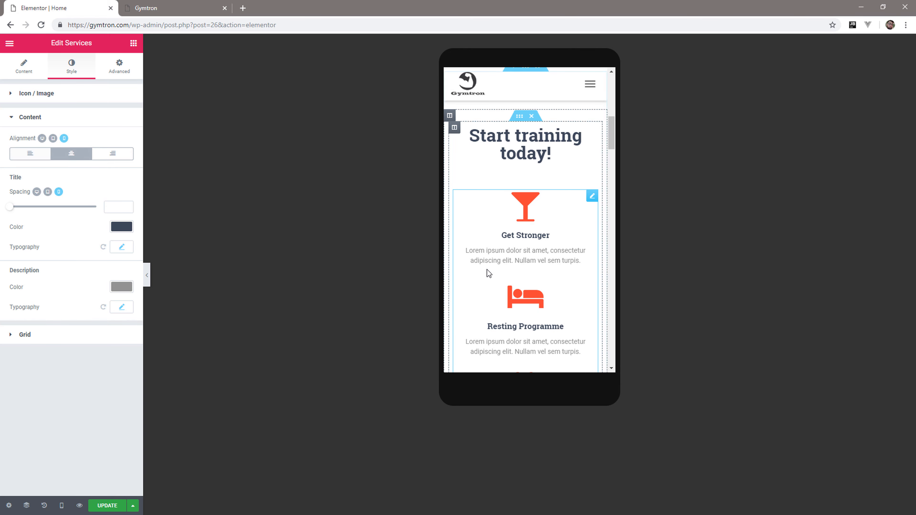
Unlink the mobile margins of the first testimonial column and set its bottom margin to 70 px.
scroll(505, 273, "down", 10)
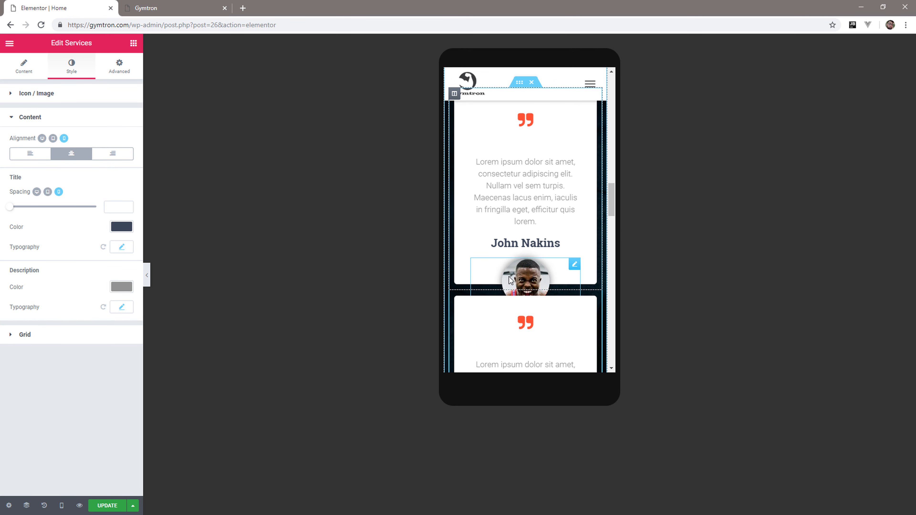
scroll(509, 277, "down", 5)
scroll(514, 282, "up", 7)
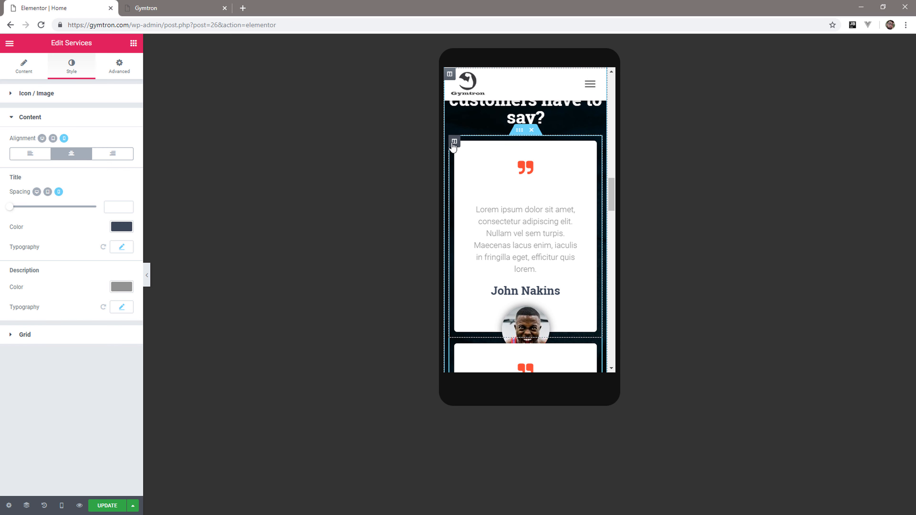
left_click(454, 141)
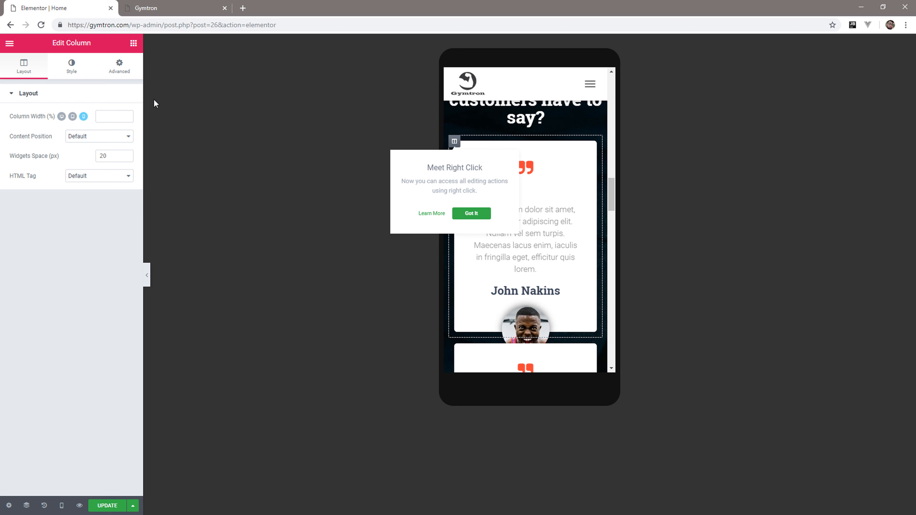
left_click(120, 66)
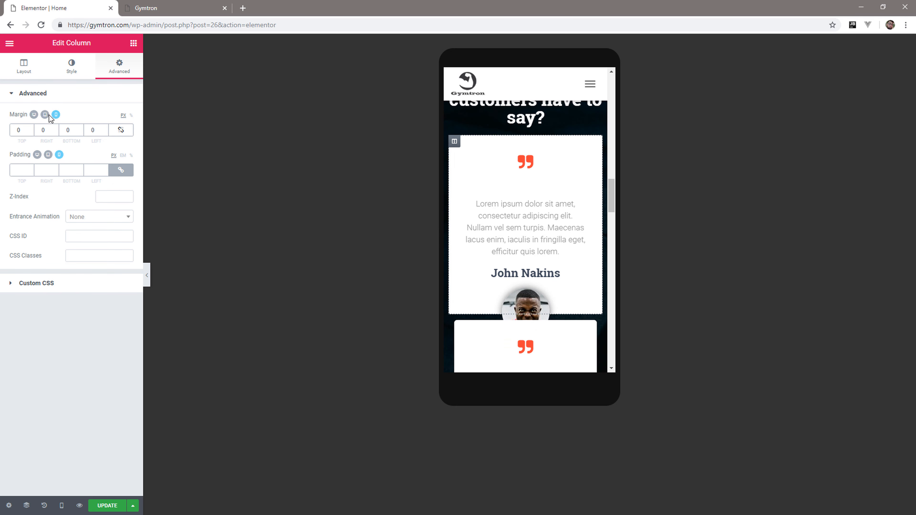
left_click(74, 130)
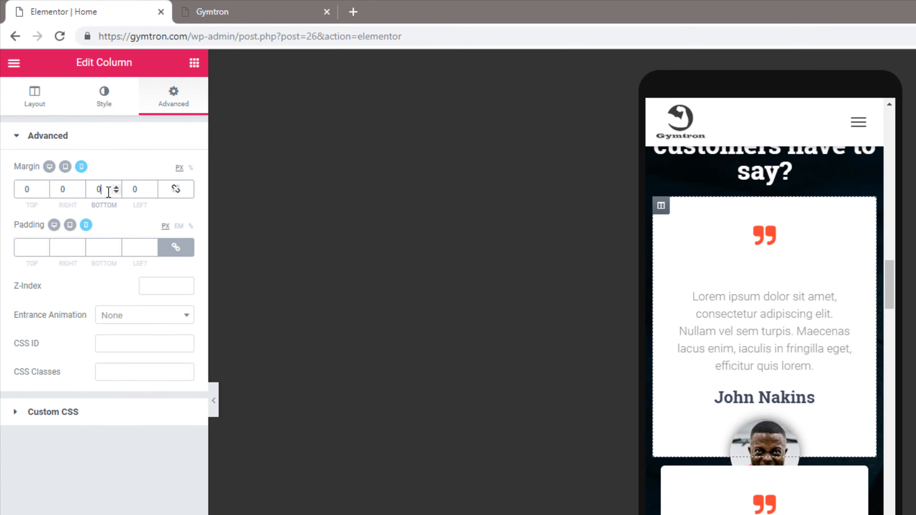
type("7")
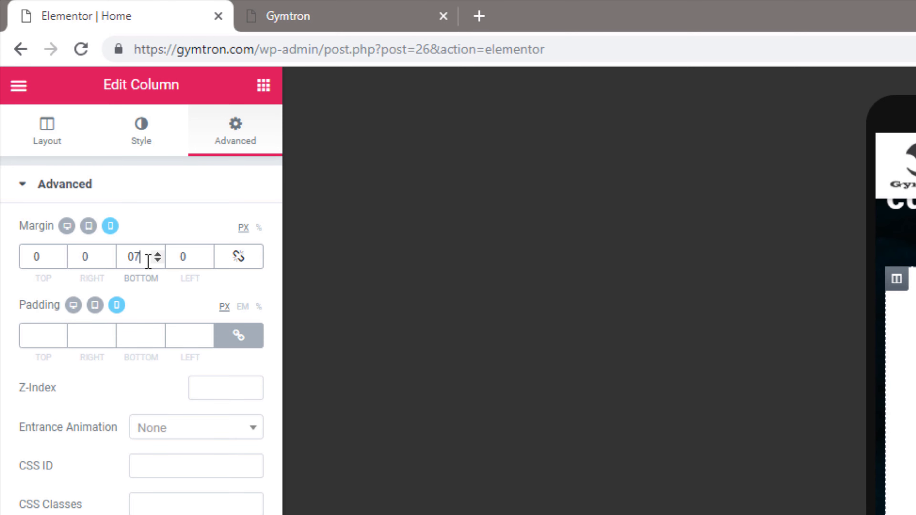
key("BackSpace")
type("70")
Unlink the mobile margins of the second testimonial column and set its bottom margin to 70 px.
scroll(519, 244, "down", 5)
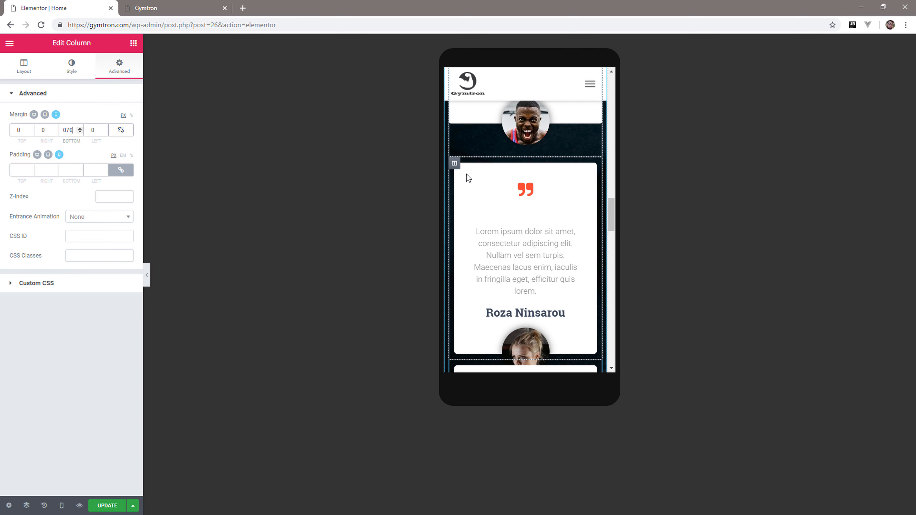
left_click(454, 163)
left_click(127, 65)
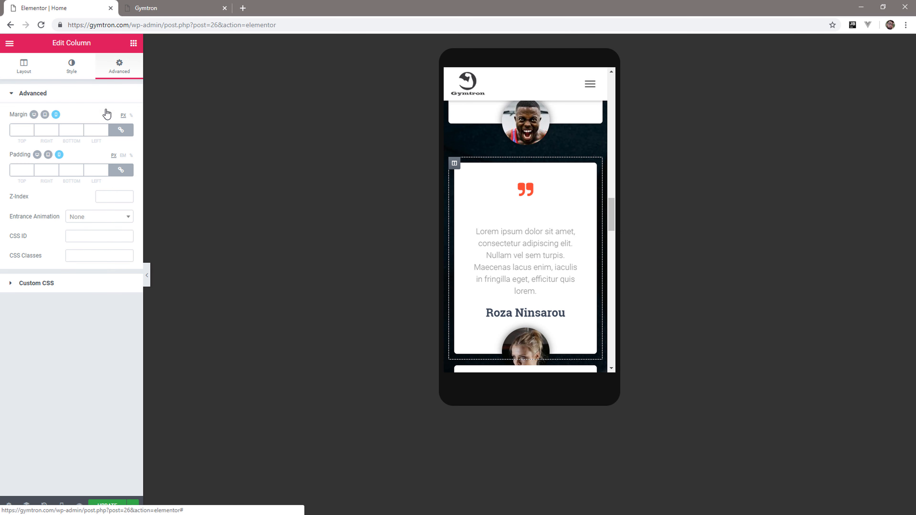
left_click(121, 130)
left_click(71, 130)
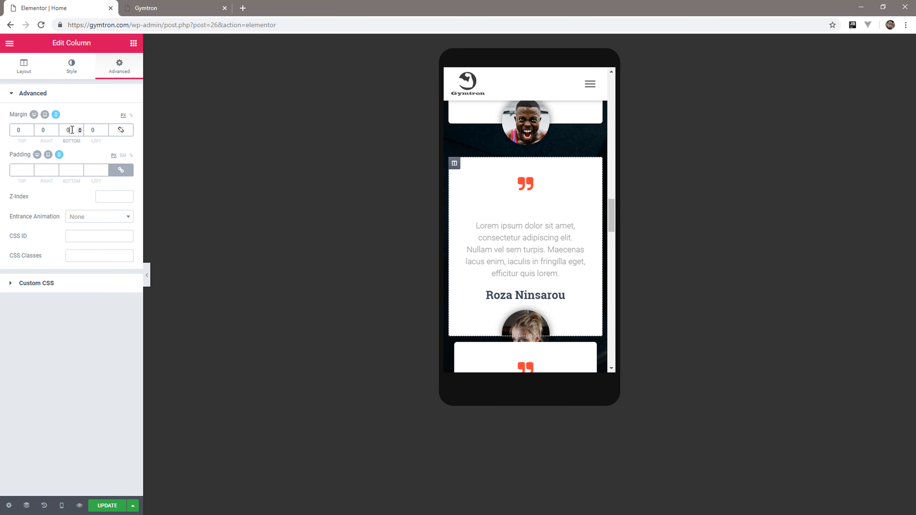
type("70")
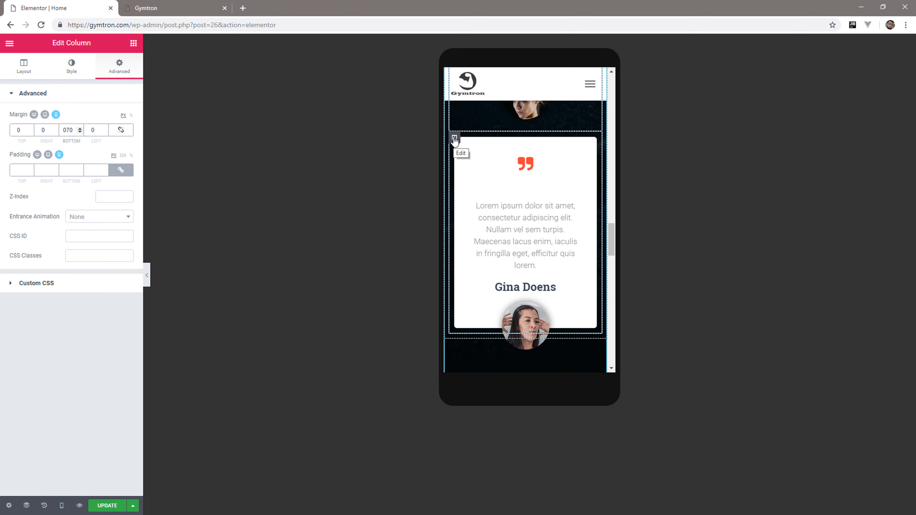
Unlink the mobile margins of the third testimonial column and set its bottom margin to 70 px.
left_click(454, 140)
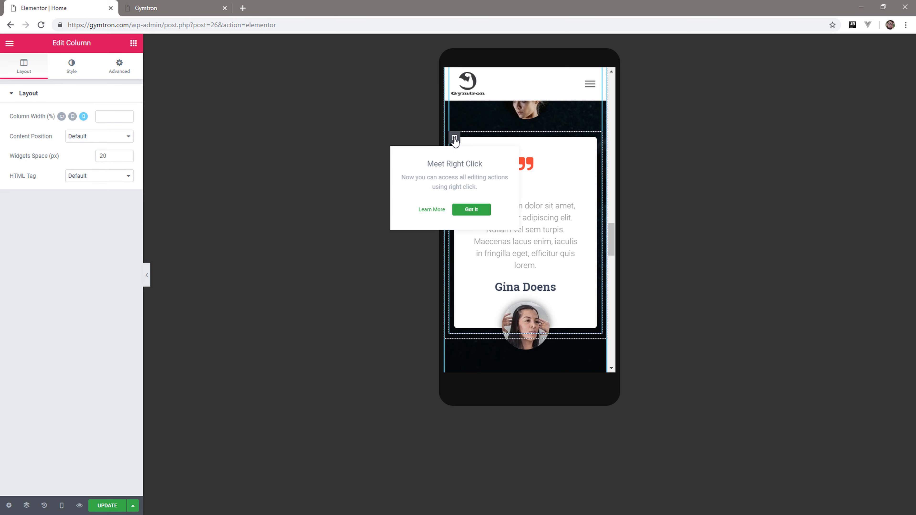
left_click(121, 76)
left_click(121, 130)
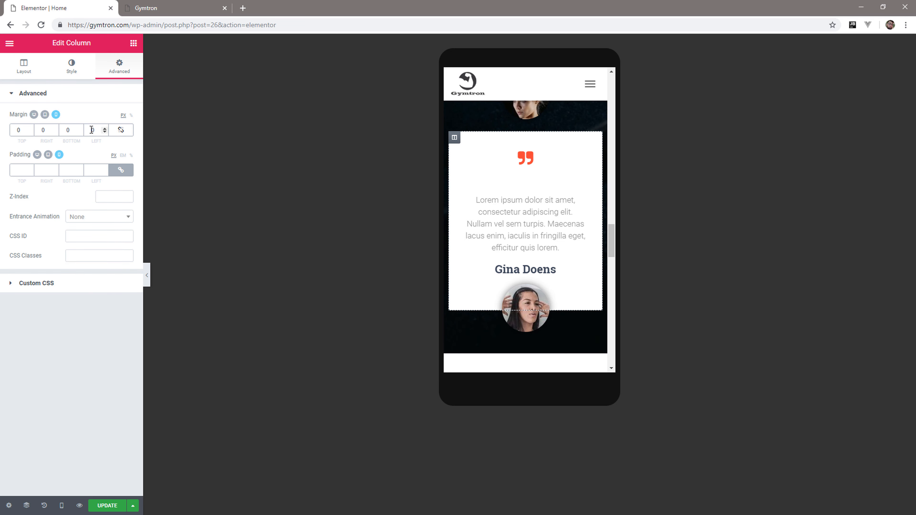
type("70")
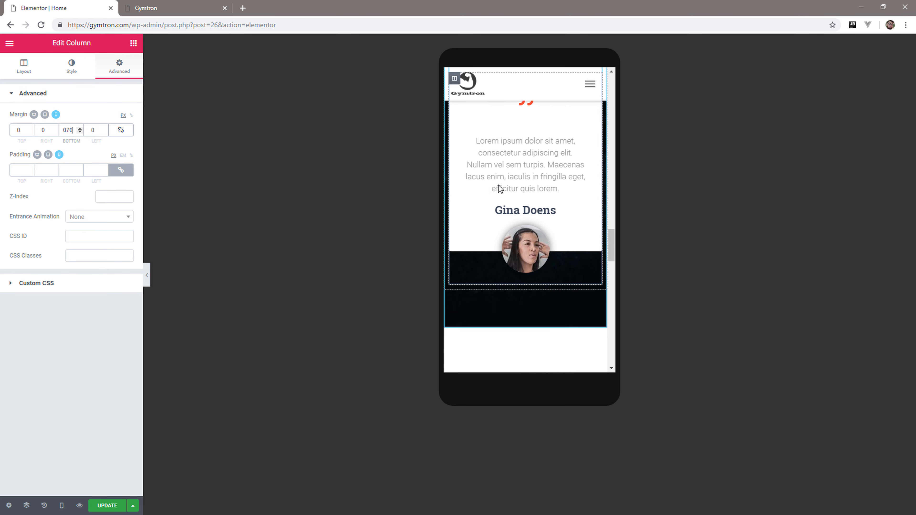
scroll(500, 188, "down", 1)
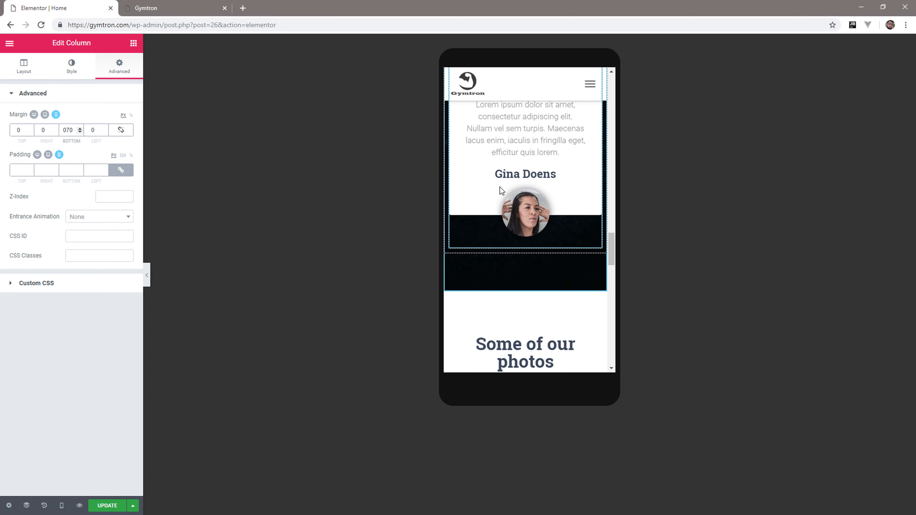
Update the Home page in Elementor and reload the live site in its mobile preview.
left_click(108, 505)
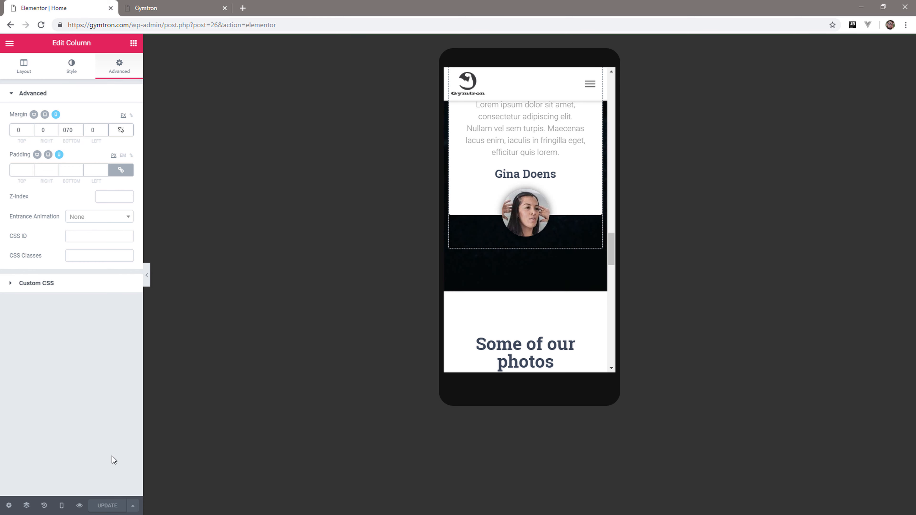
left_click(152, 8)
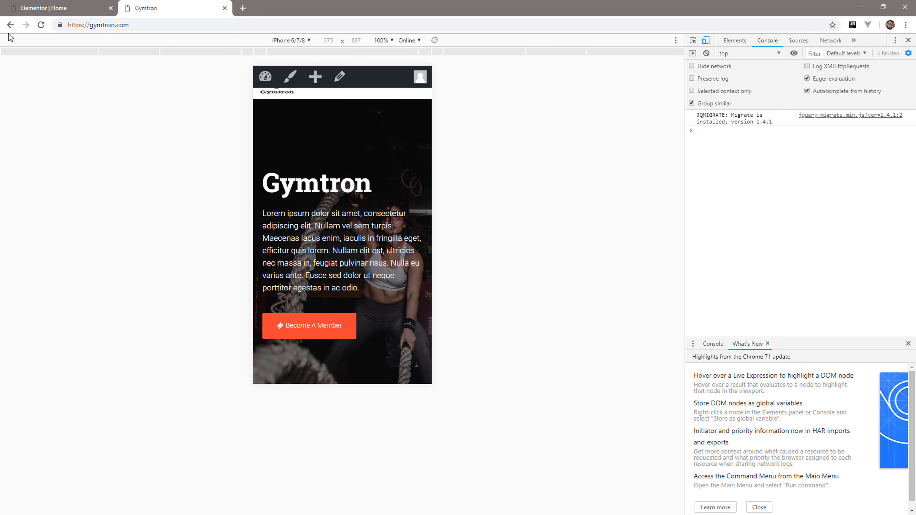
left_click(41, 25)
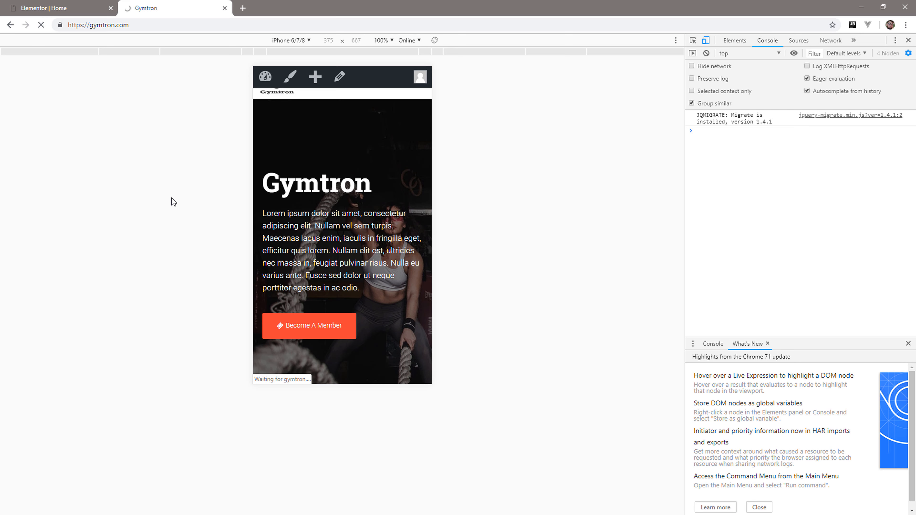